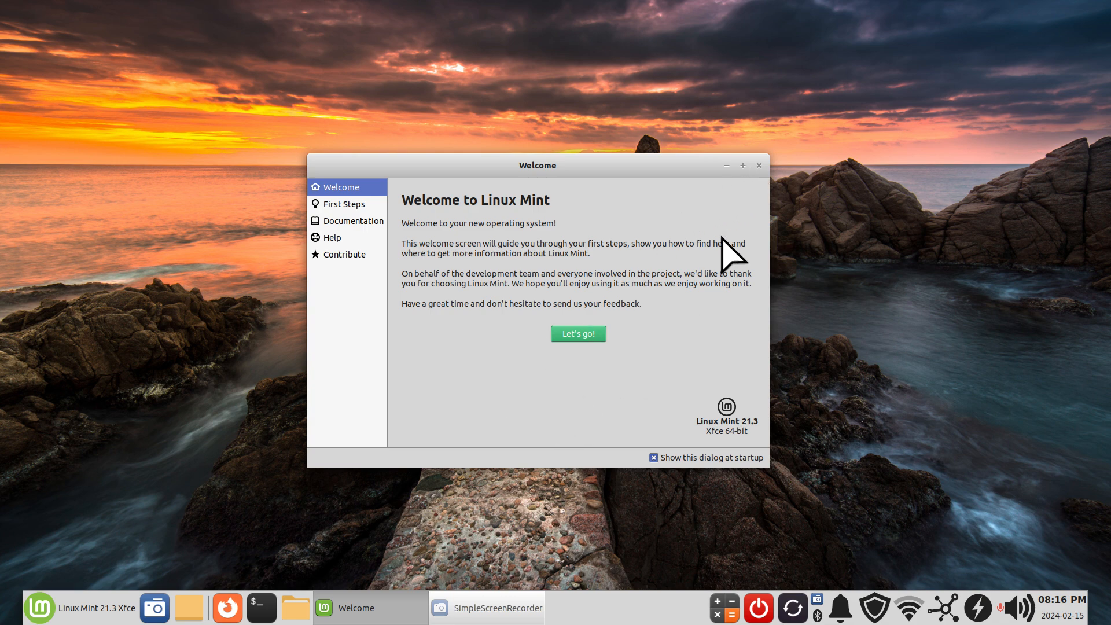
# - Close the Welcome window and bring up the connection preferences of Warpinator
pyautogui.click(758, 166)
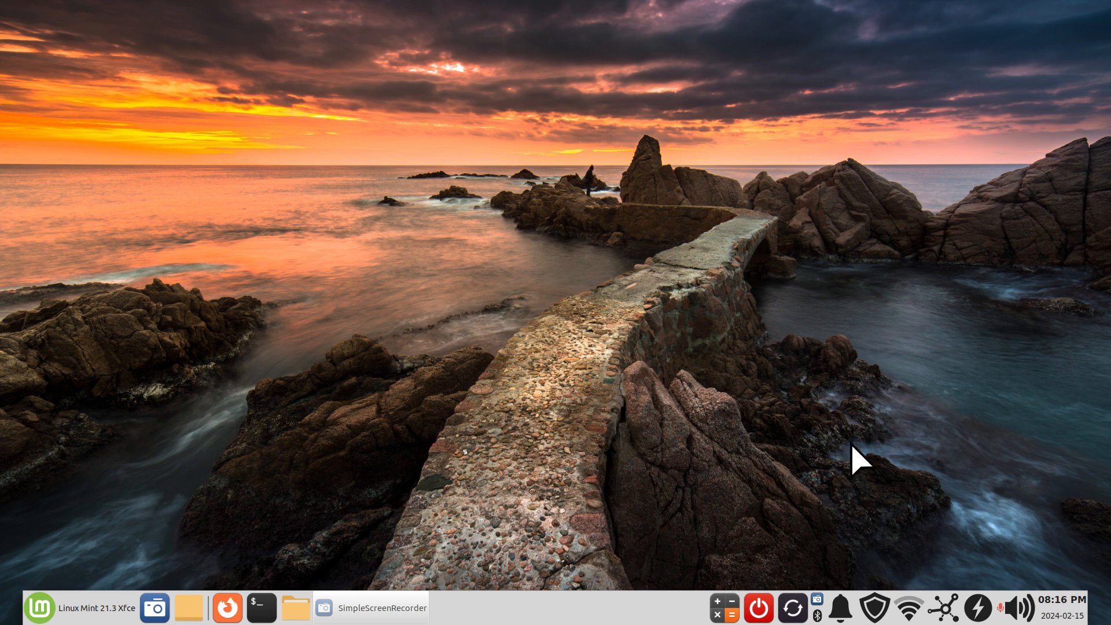
pyautogui.click(943, 607)
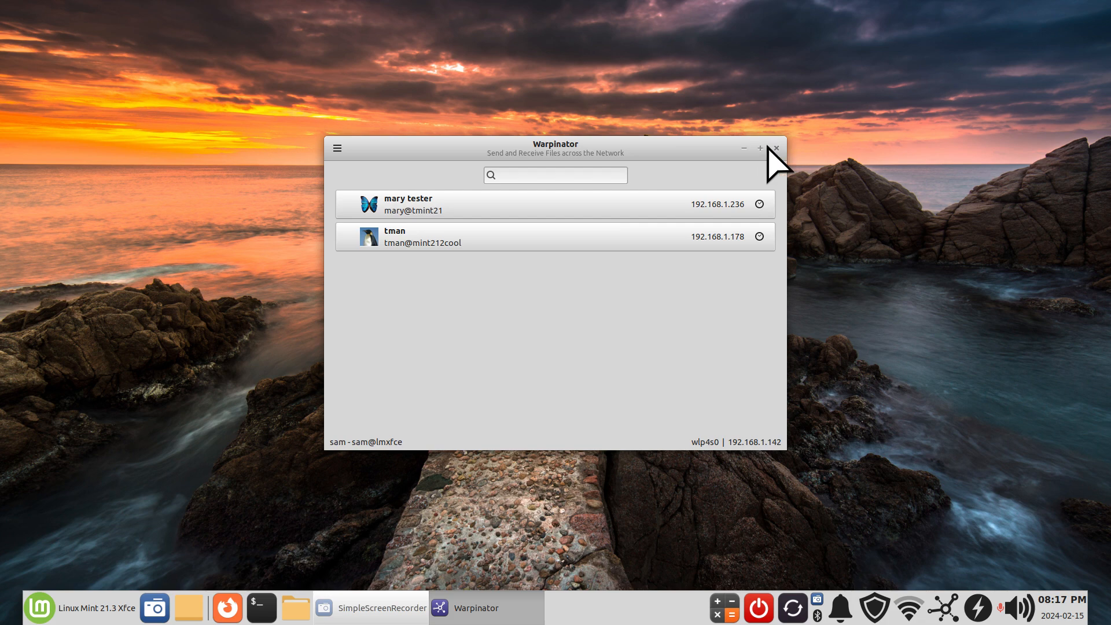
pyautogui.click(337, 148)
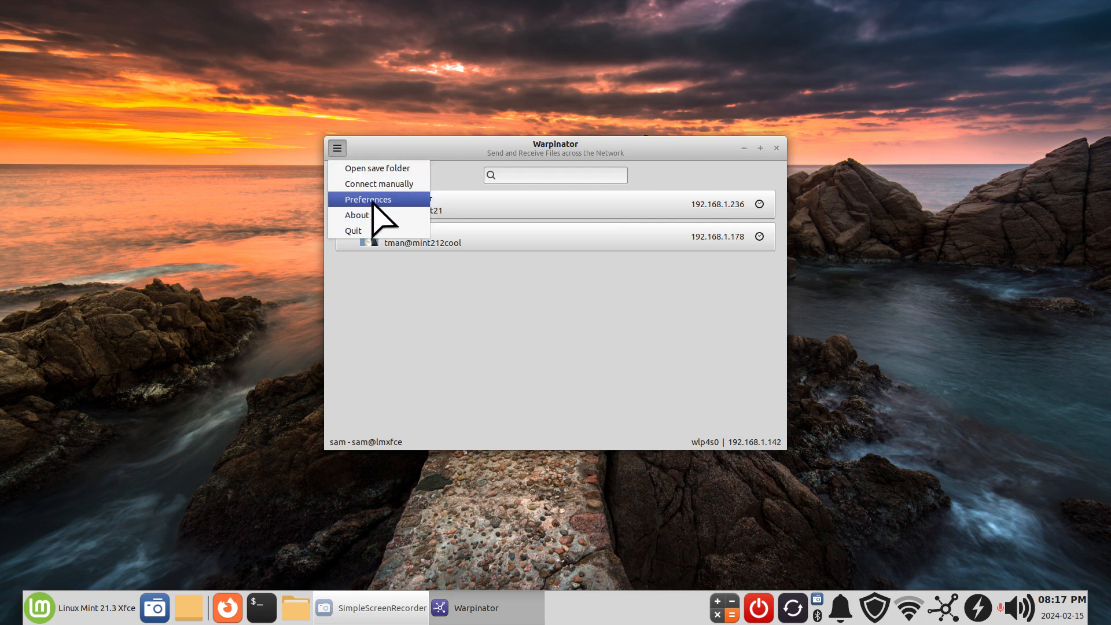
pyautogui.click(373, 200)
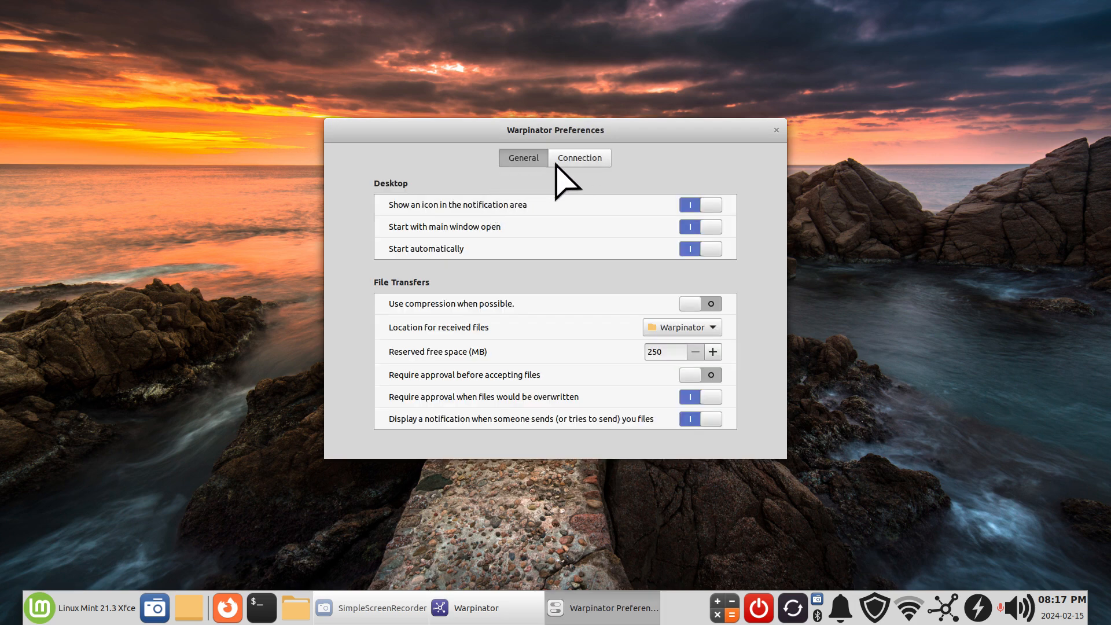
pyautogui.click(577, 160)
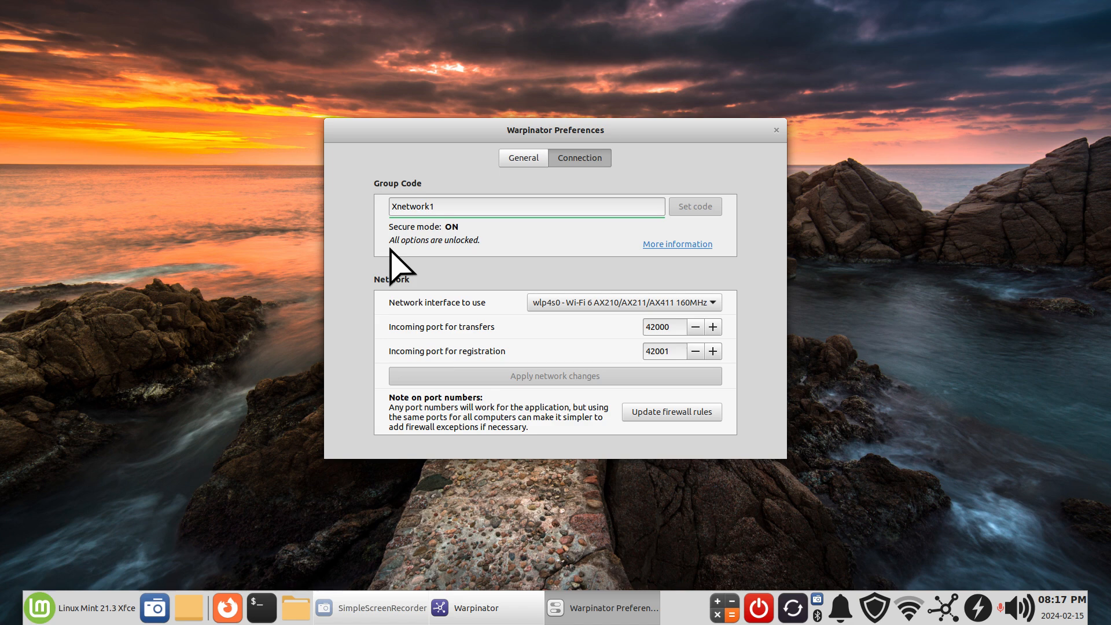
# - Examine the group code set for the network in the connection preferences
pyautogui.moveTo(496, 140); pyautogui.dragTo(478, 147)
pyautogui.moveTo(421, 211); pyautogui.dragTo(372, 209)
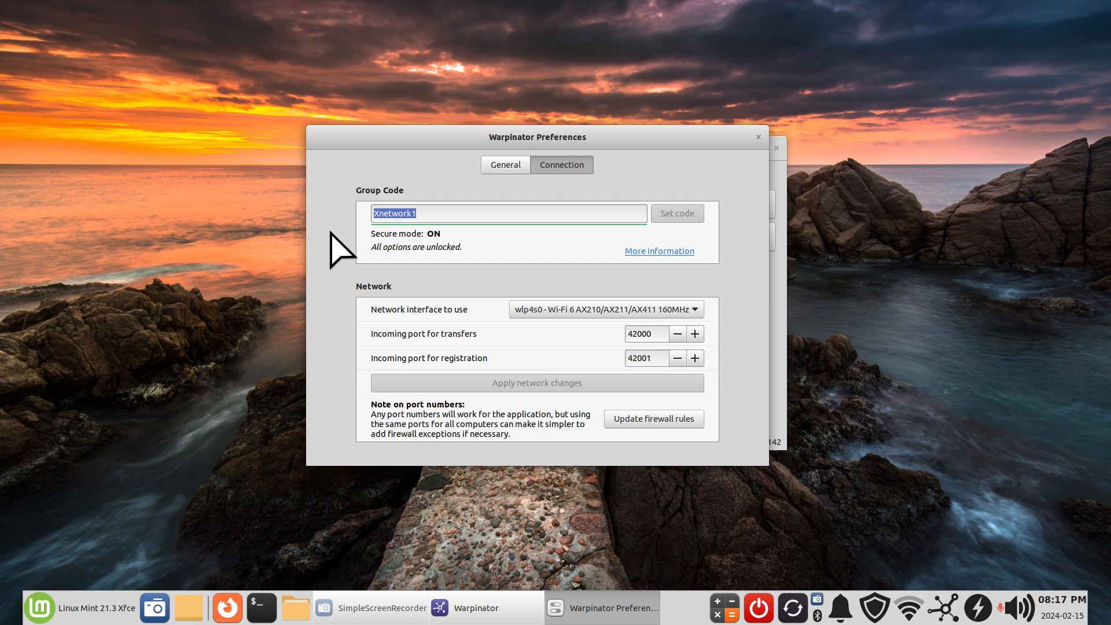
pyautogui.click(468, 215)
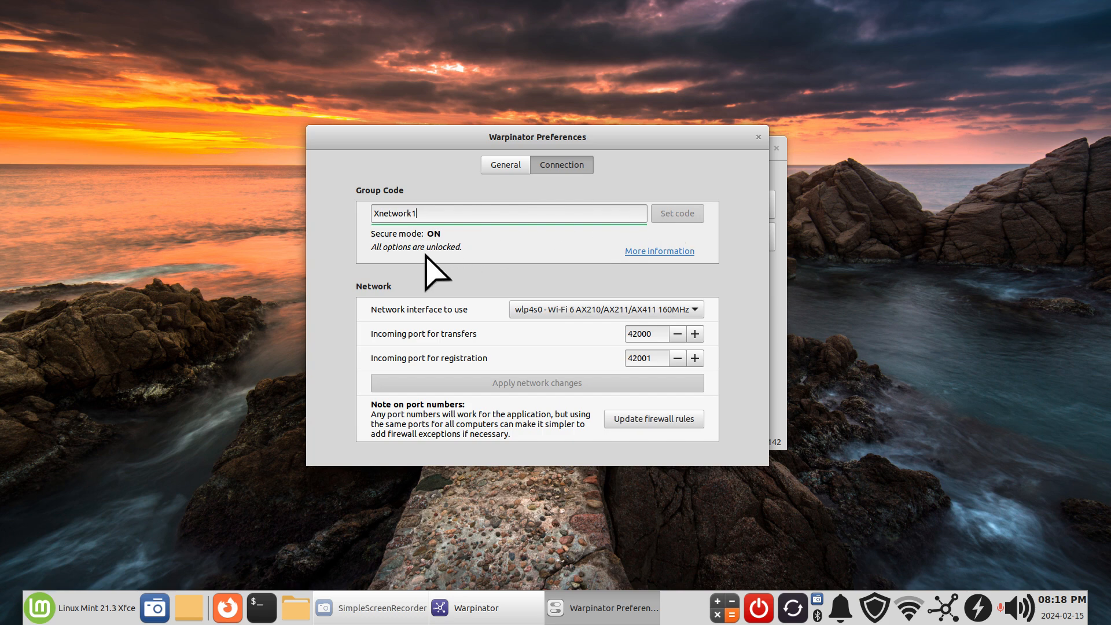
# - Try Automatic as the network interface and reselect wlp4s0 - Wi-Fi 6 AX210/AX211/AX411 160MHz
pyautogui.click(620, 311)
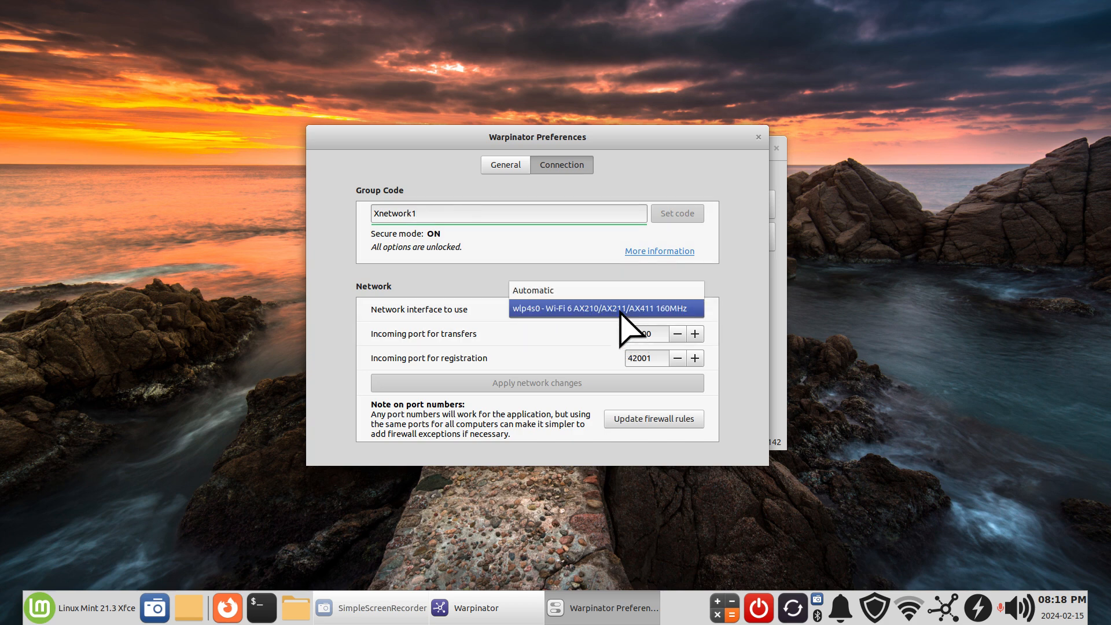
pyautogui.click(579, 294)
pyautogui.click(583, 314)
pyautogui.click(578, 310)
pyautogui.click(576, 312)
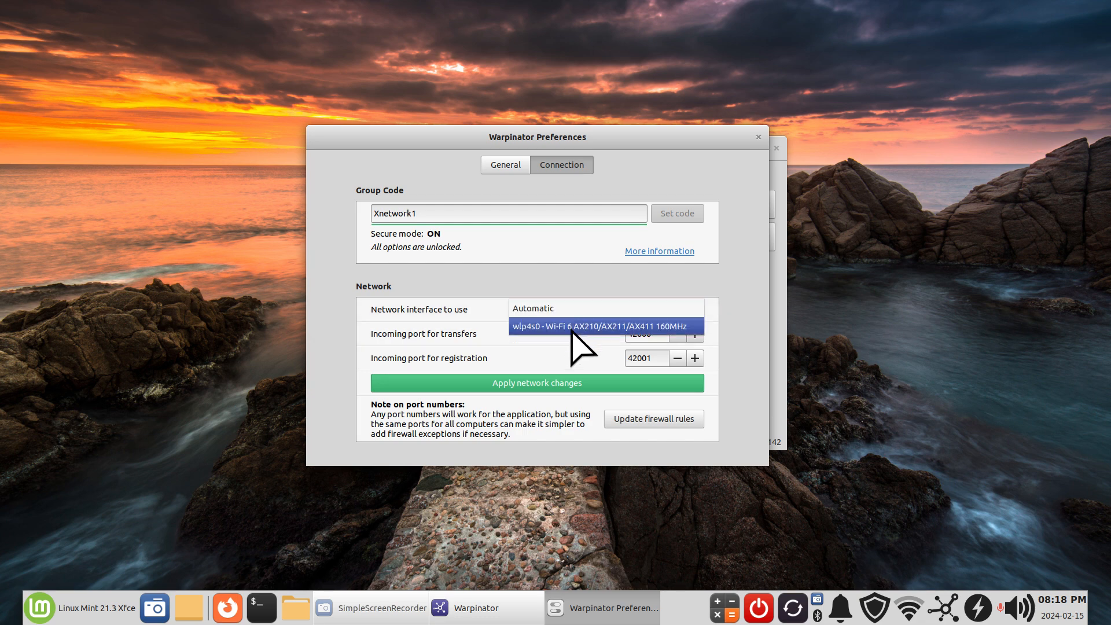
pyautogui.click(573, 327)
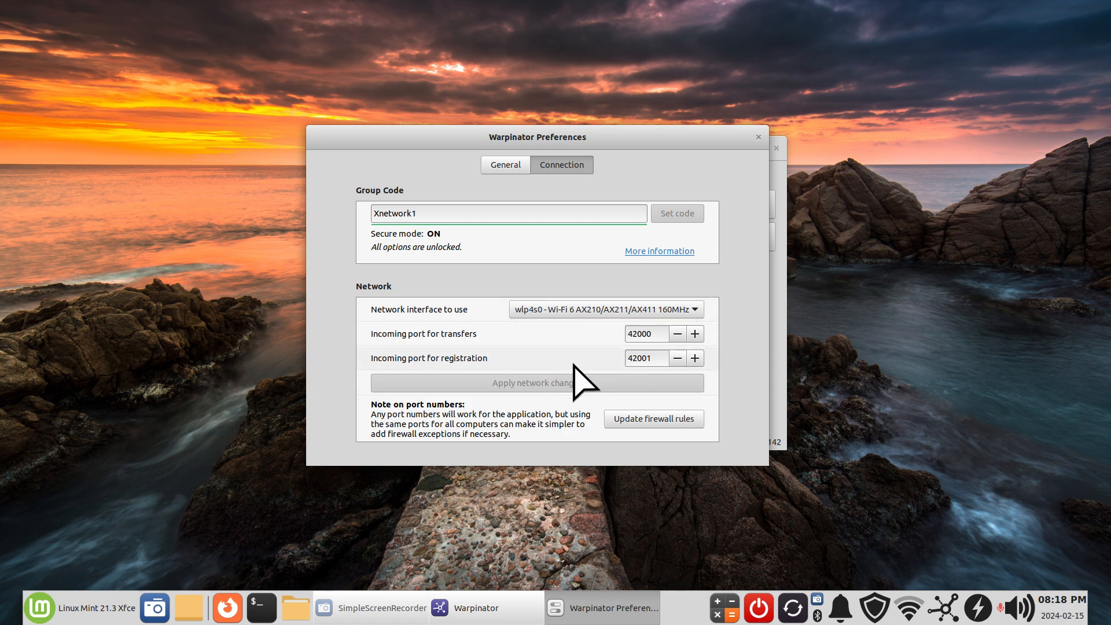
# - Update the firewall rules for Warpinator, authenticating with the account password
pyautogui.click(647, 420)
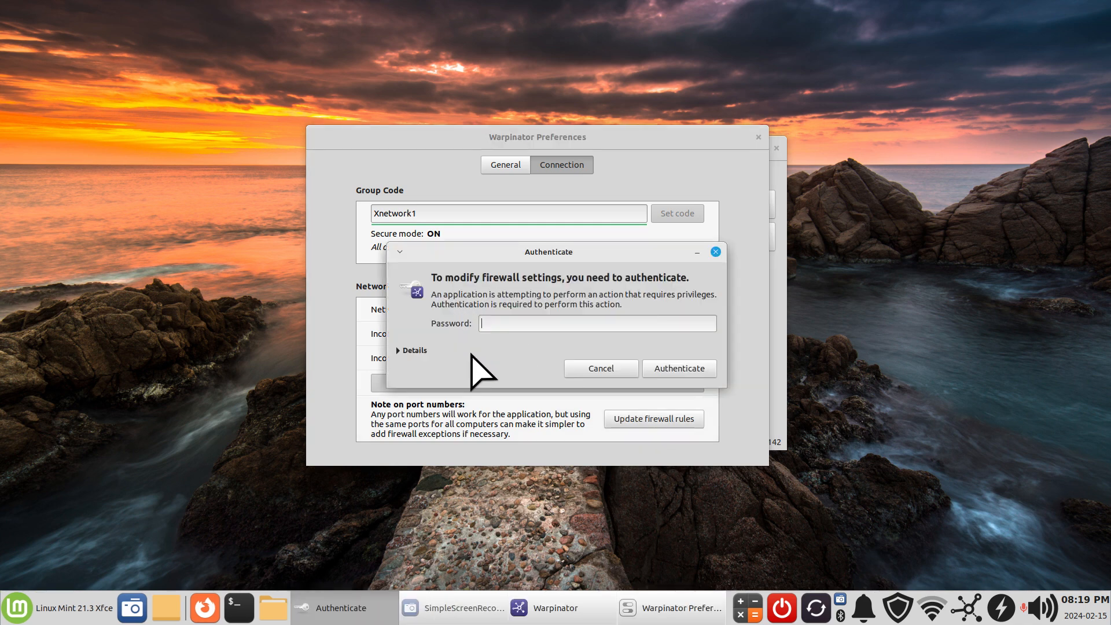
pyautogui.write('*****')
pyautogui.press('Return')
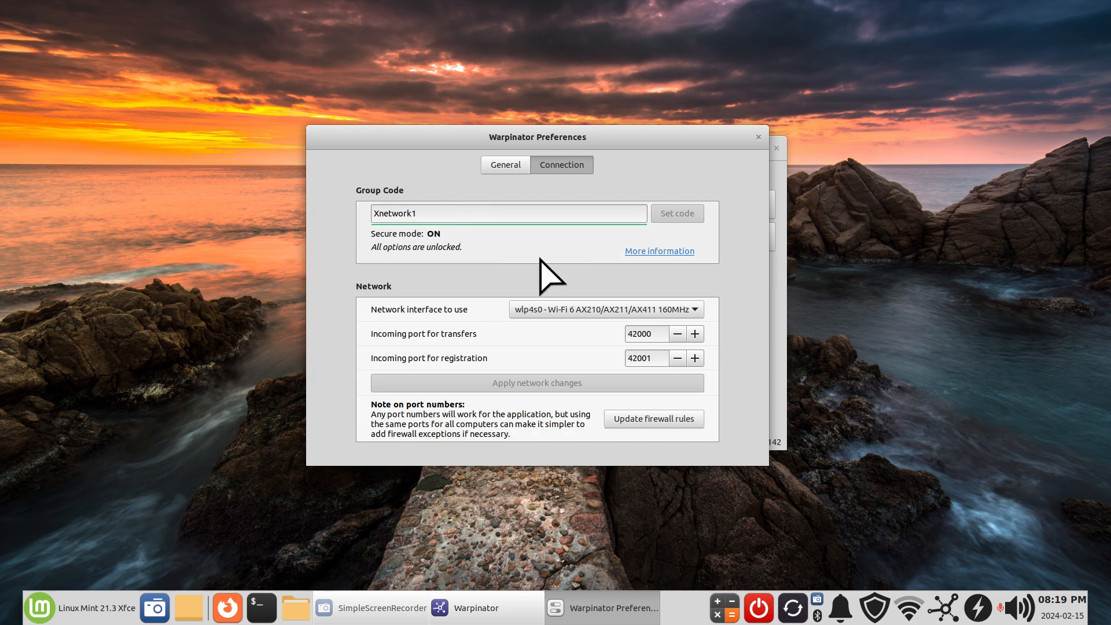
# - Review Warpinator's general preferences for the desktop and the device list in its main window
pyautogui.click(499, 163)
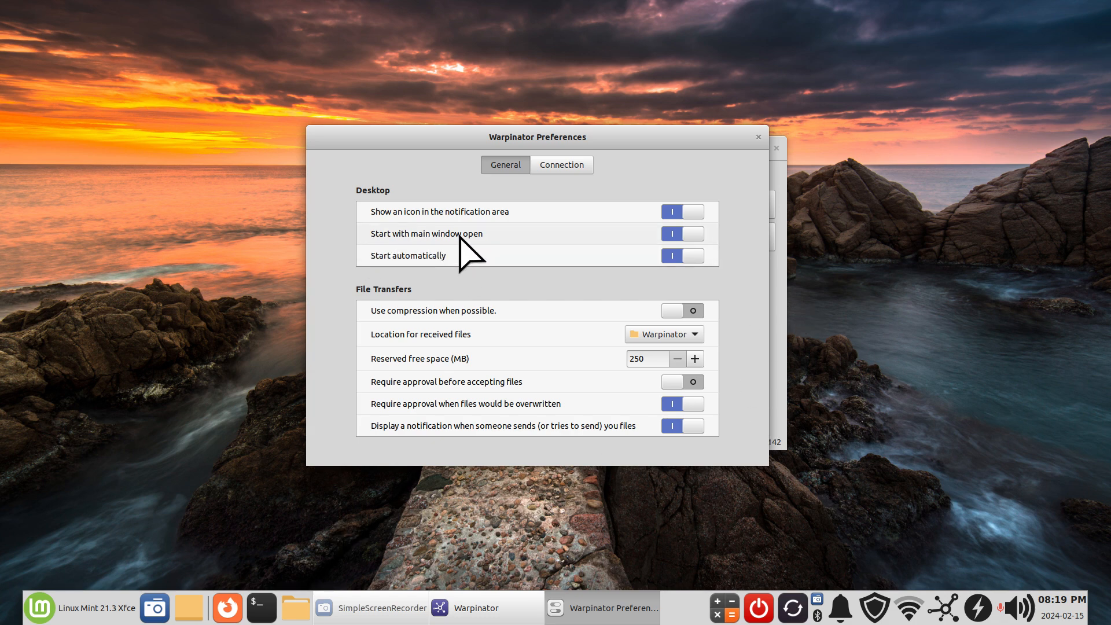
pyautogui.moveTo(653, 140); pyautogui.dragTo(565, 240)
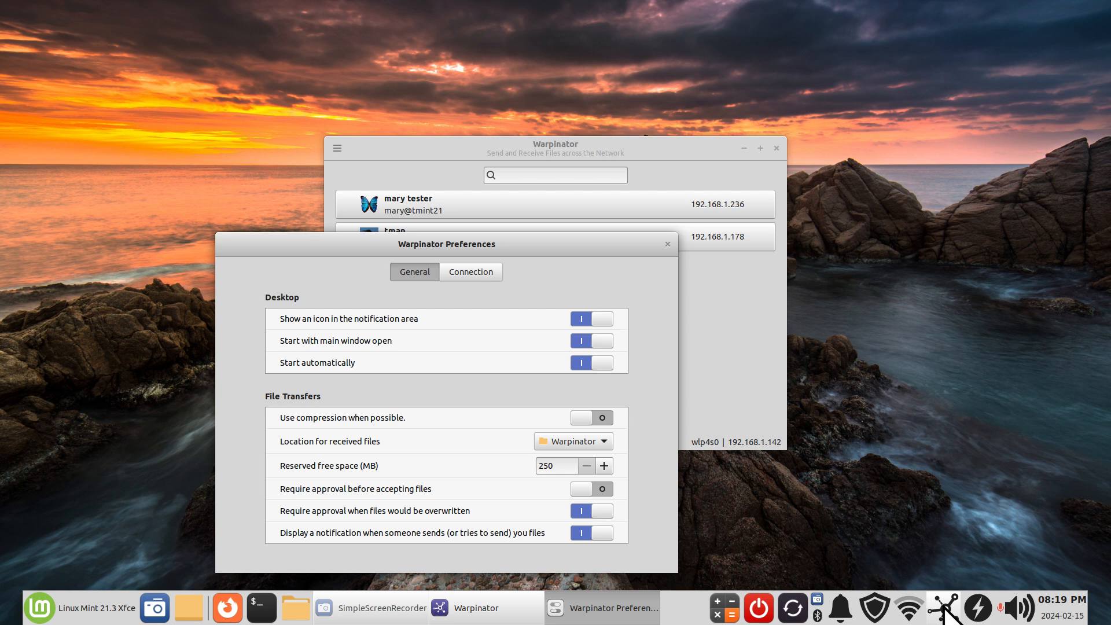
pyautogui.moveTo(578, 247); pyautogui.dragTo(612, 120)
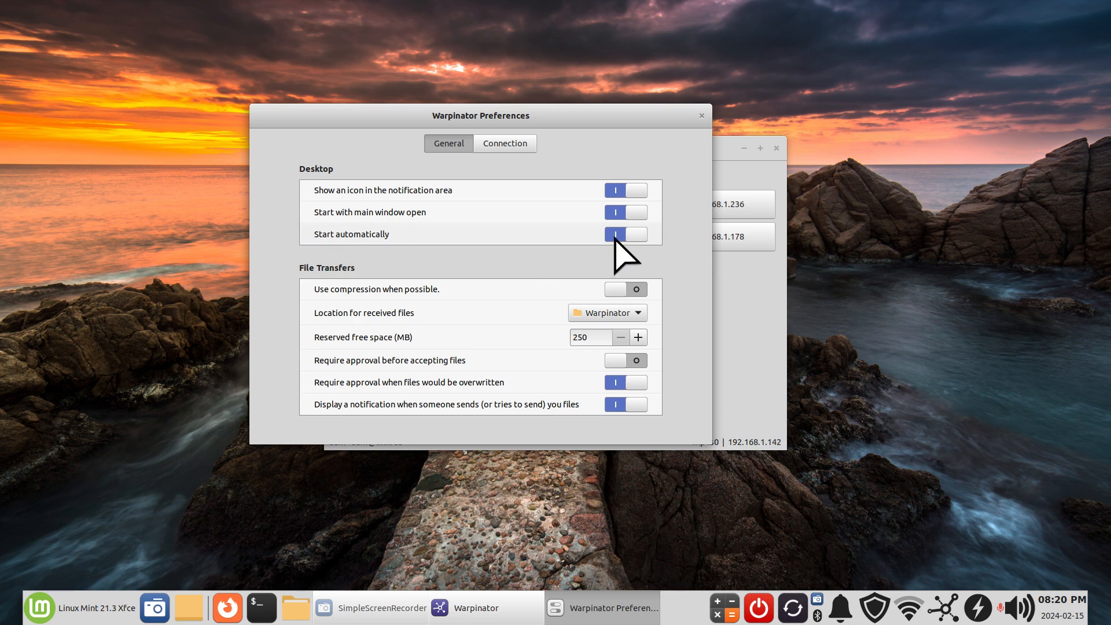
# - Check the Warpinator entry among the autostart applications in the Session and Startup settings, and close the settings
pyautogui.click(113, 596)
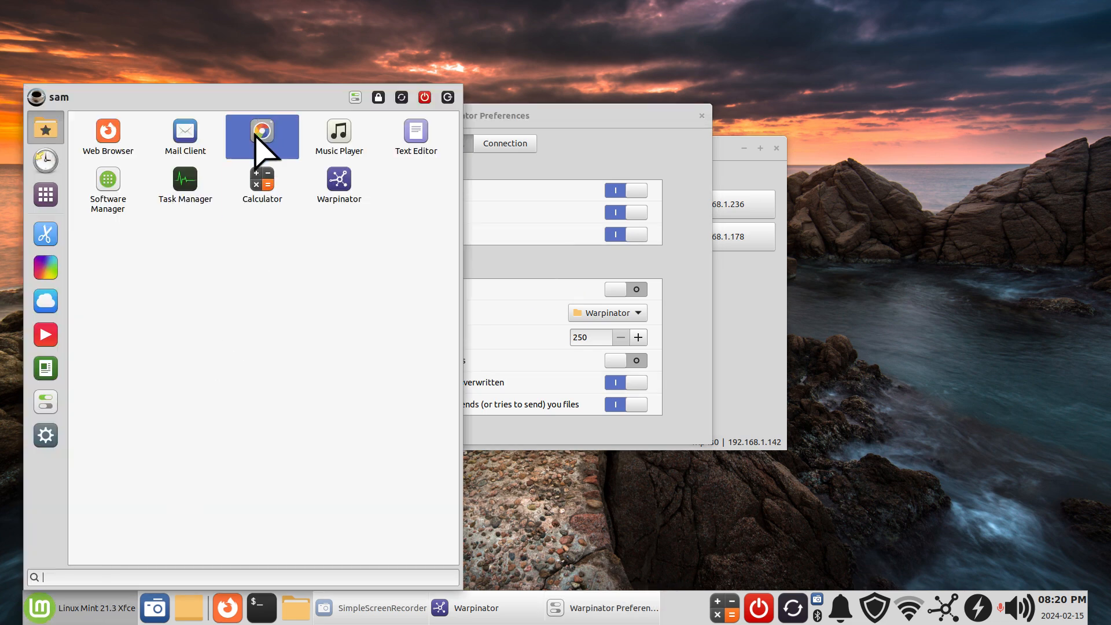
pyautogui.click(355, 97)
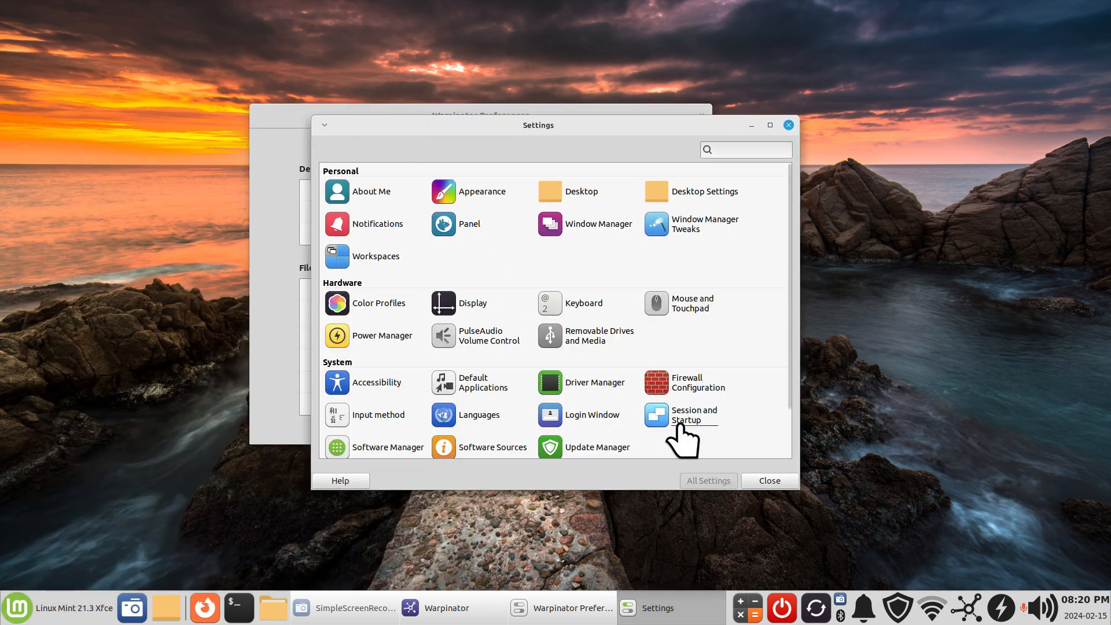
pyautogui.scroll(-2, 685, 434)
pyautogui.click(695, 363)
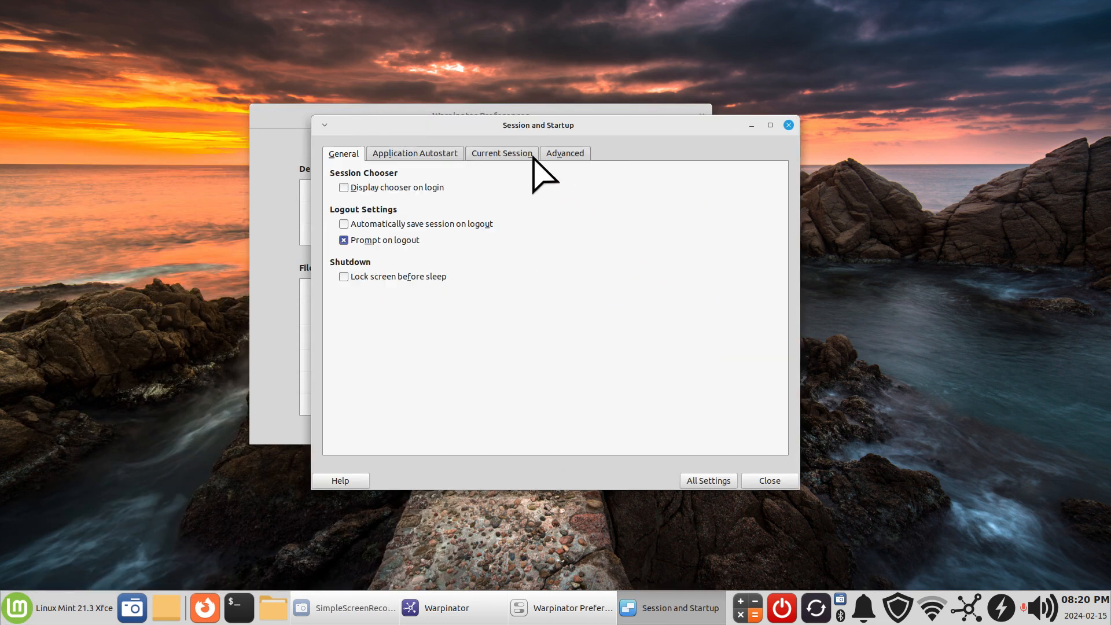
pyautogui.click(408, 153)
pyautogui.scroll(-5, 446, 382)
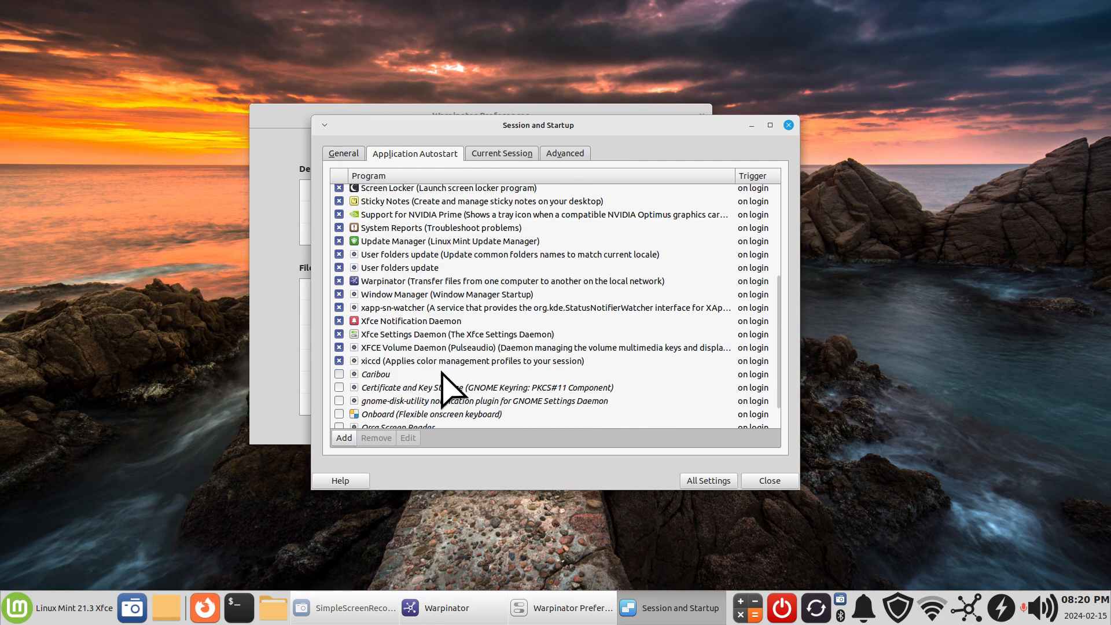
pyautogui.click(365, 282)
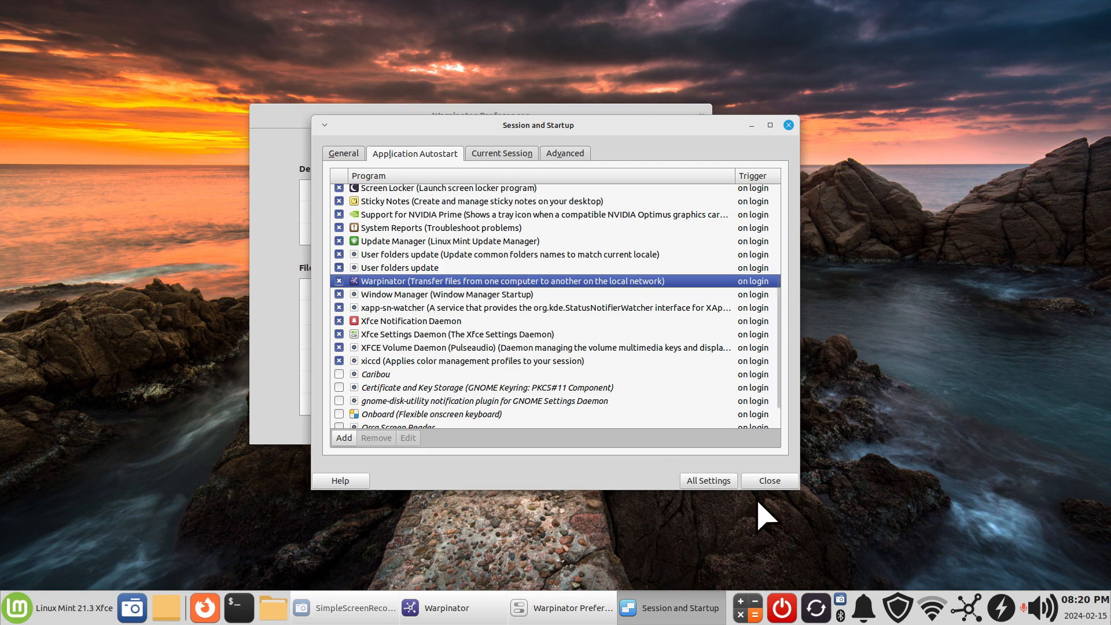
pyautogui.click(768, 480)
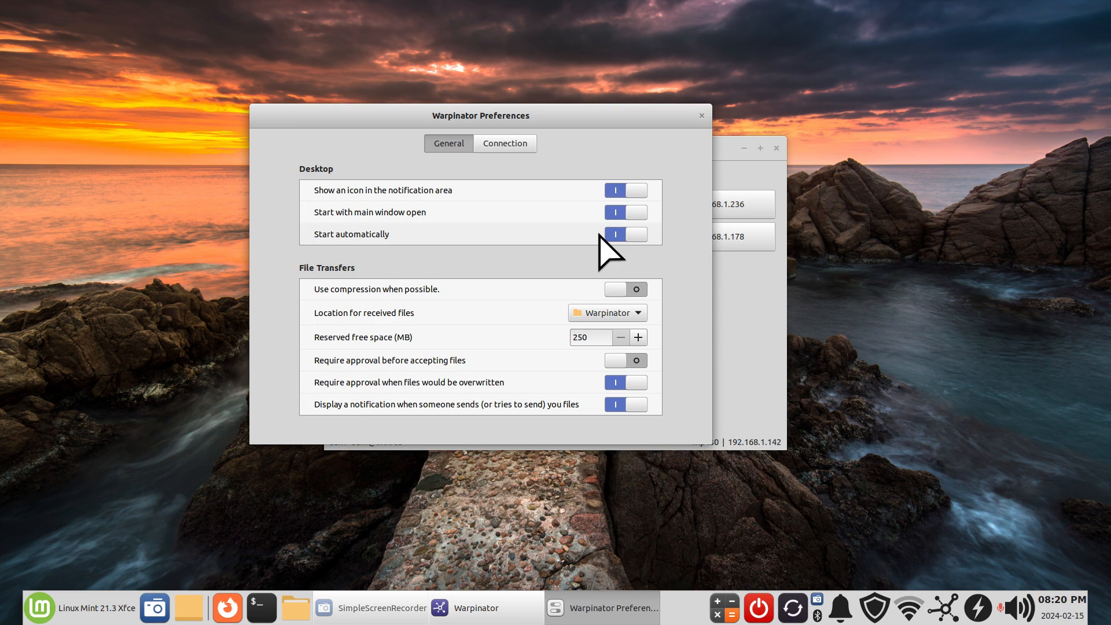
pyautogui.click(38, 605)
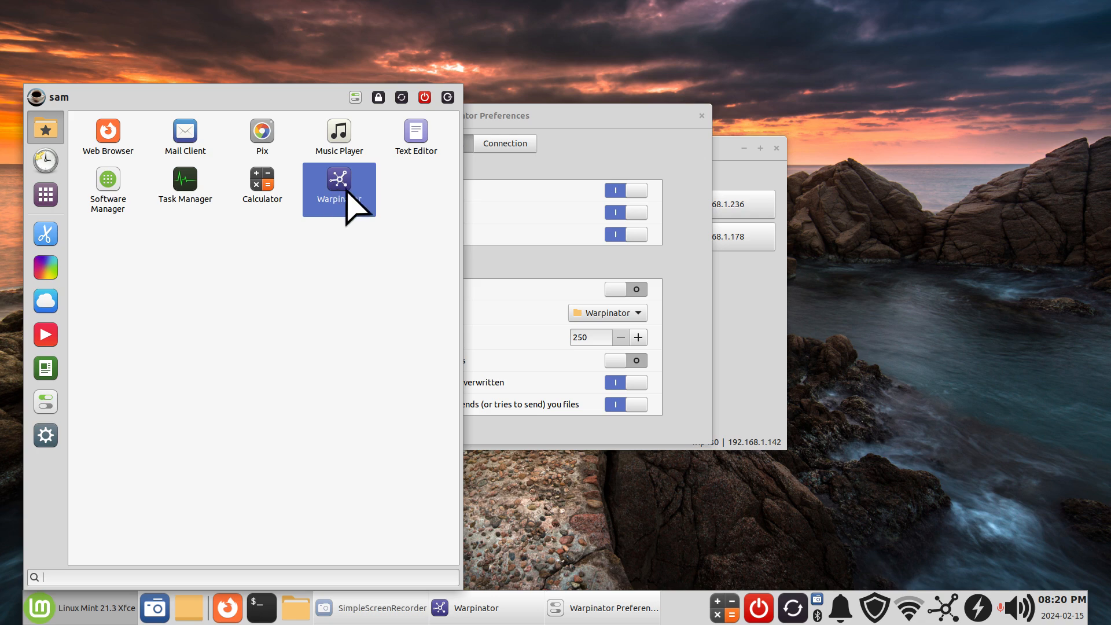
pyautogui.click(605, 121)
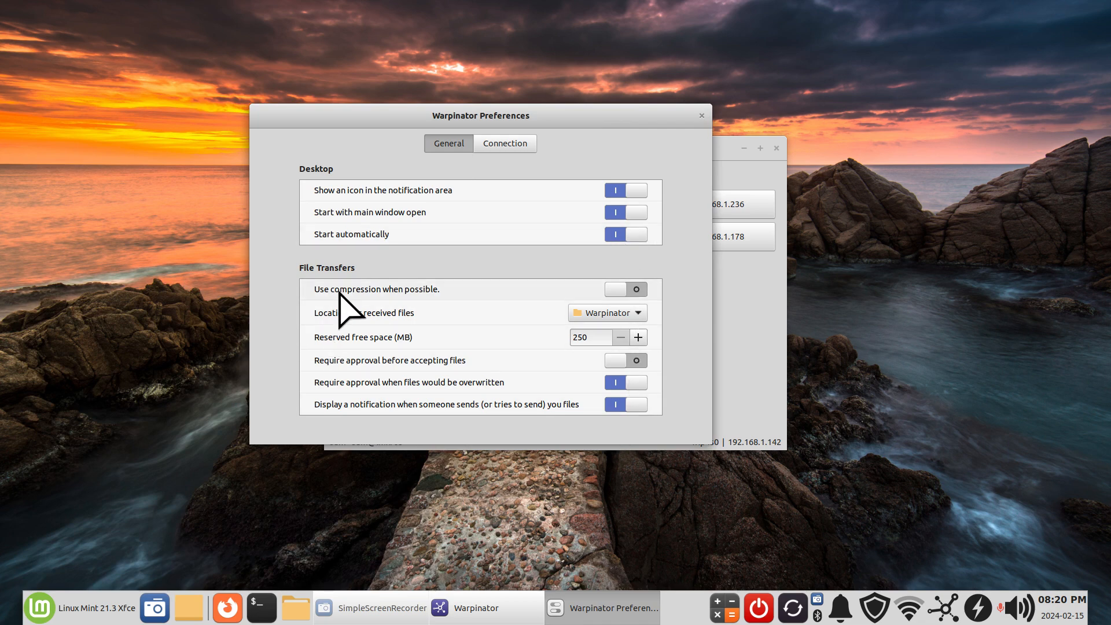
# - Inspect the received files in the Warpinator folder inside Downloads with the file manager, and close it
pyautogui.moveTo(340, 293)
pyautogui.click(294, 607)
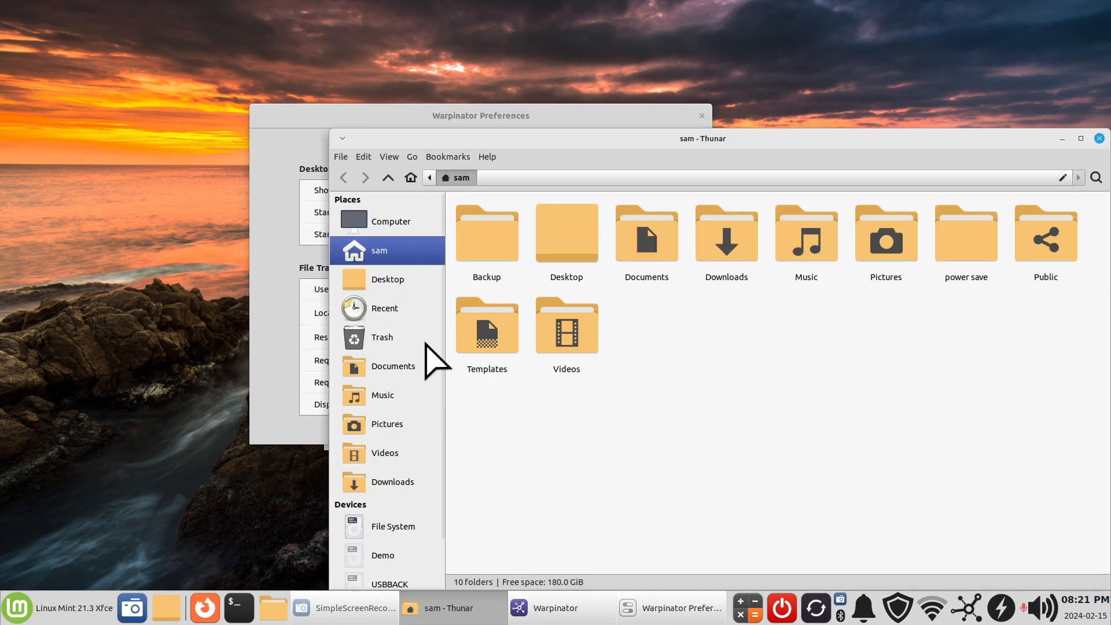
pyautogui.click(386, 480)
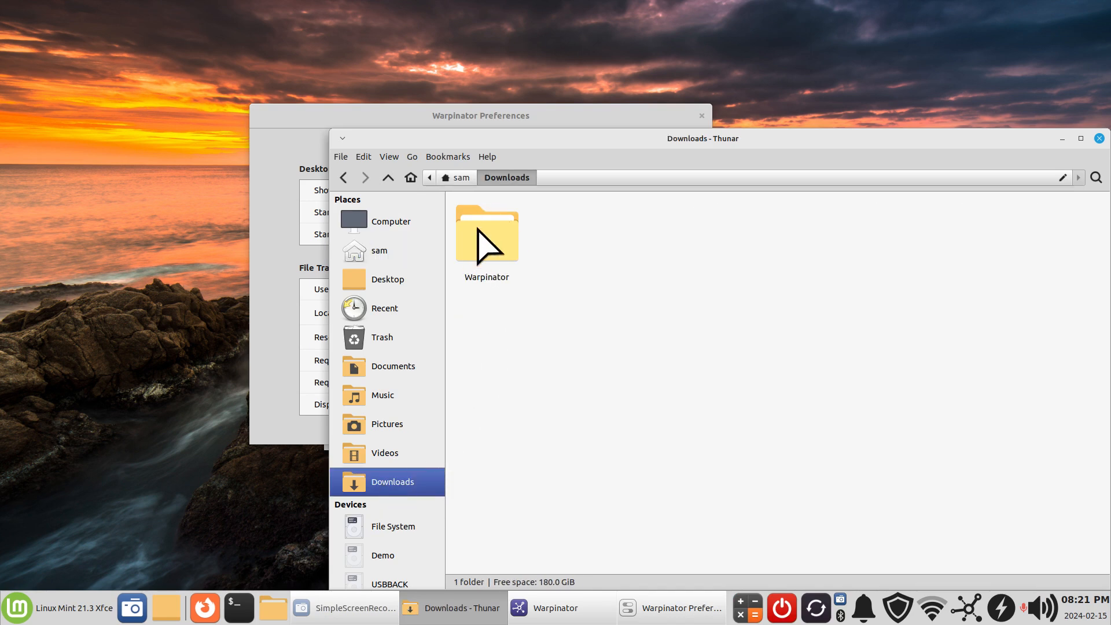
pyautogui.doubleClick(494, 231)
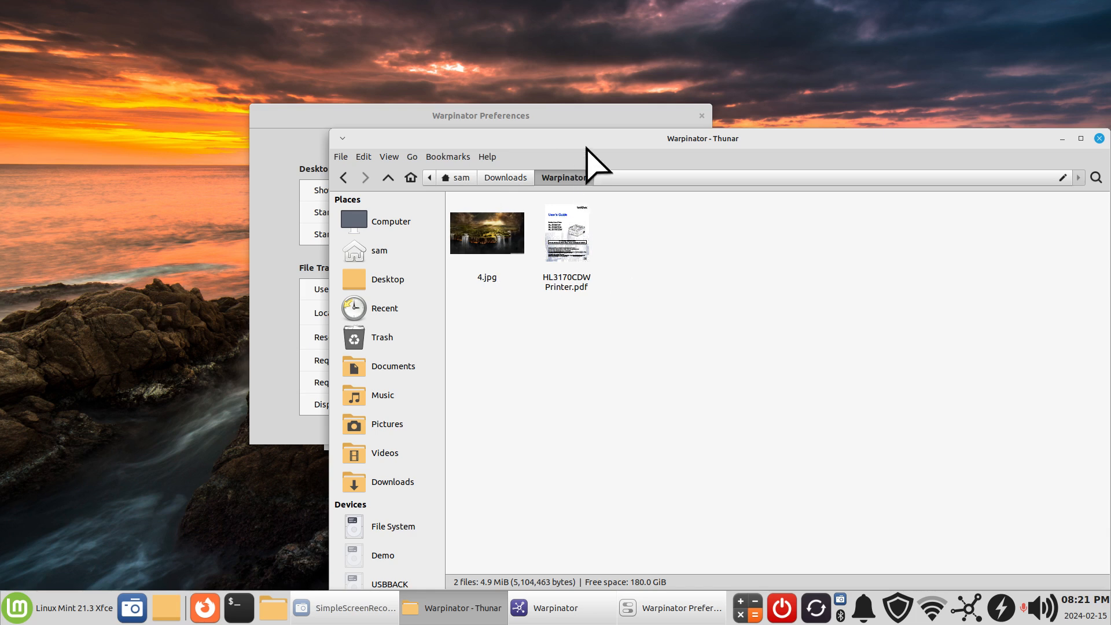
pyautogui.rightClick(569, 229)
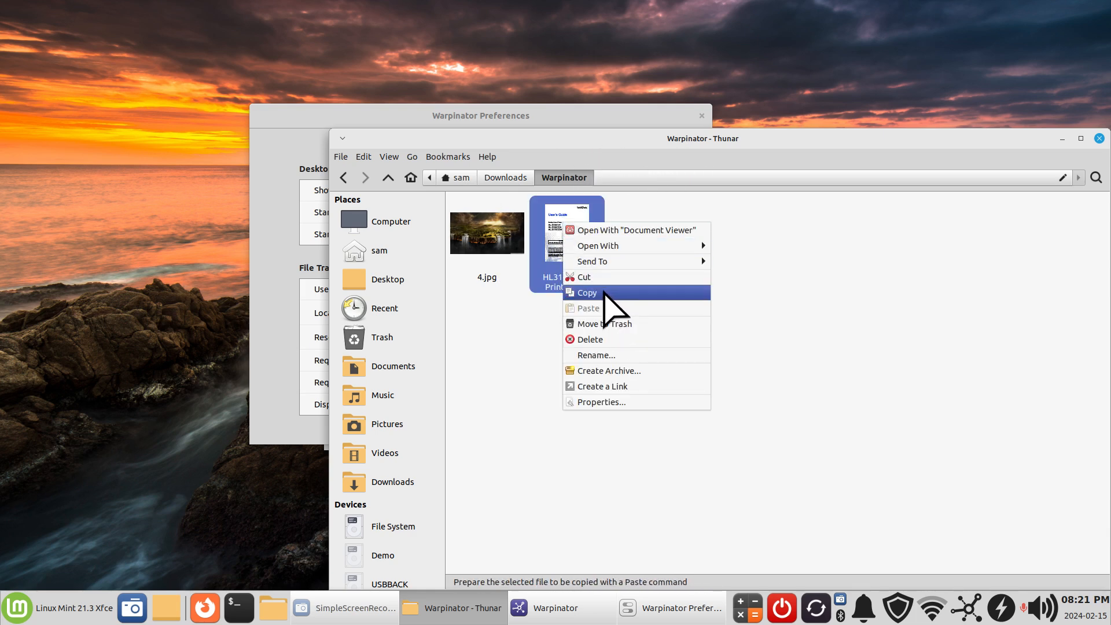
pyautogui.click(856, 141)
pyautogui.moveTo(1018, 141); pyautogui.dragTo(839, 120)
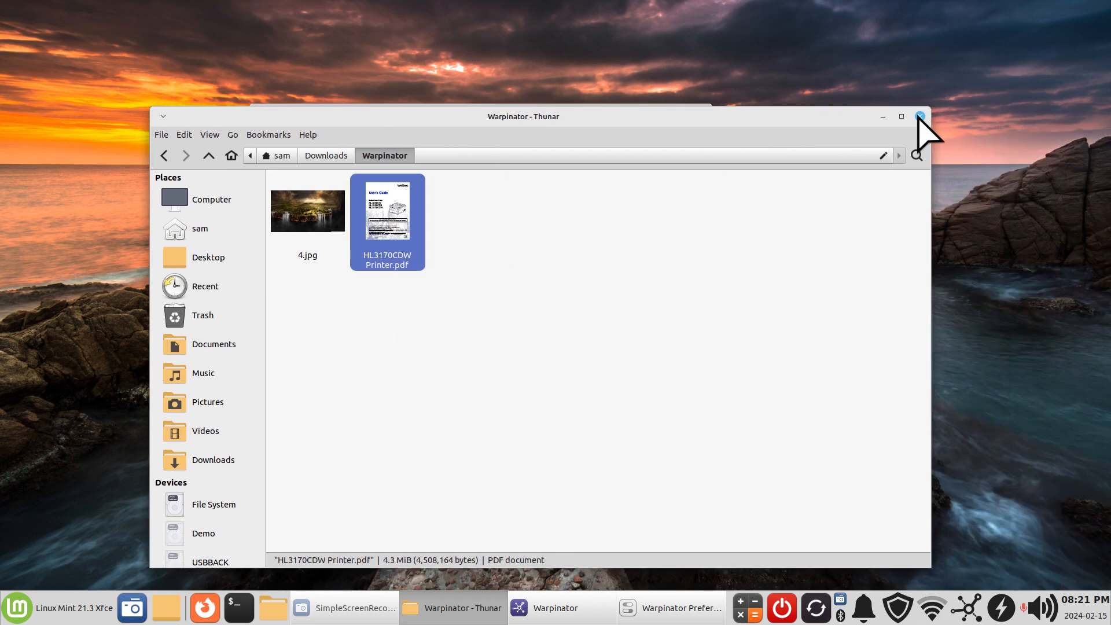
pyautogui.click(920, 116)
# - Examine the reserved free space setting, and switch the required approval before accepting files on and back off
pyautogui.moveTo(590, 342); pyautogui.dragTo(570, 338)
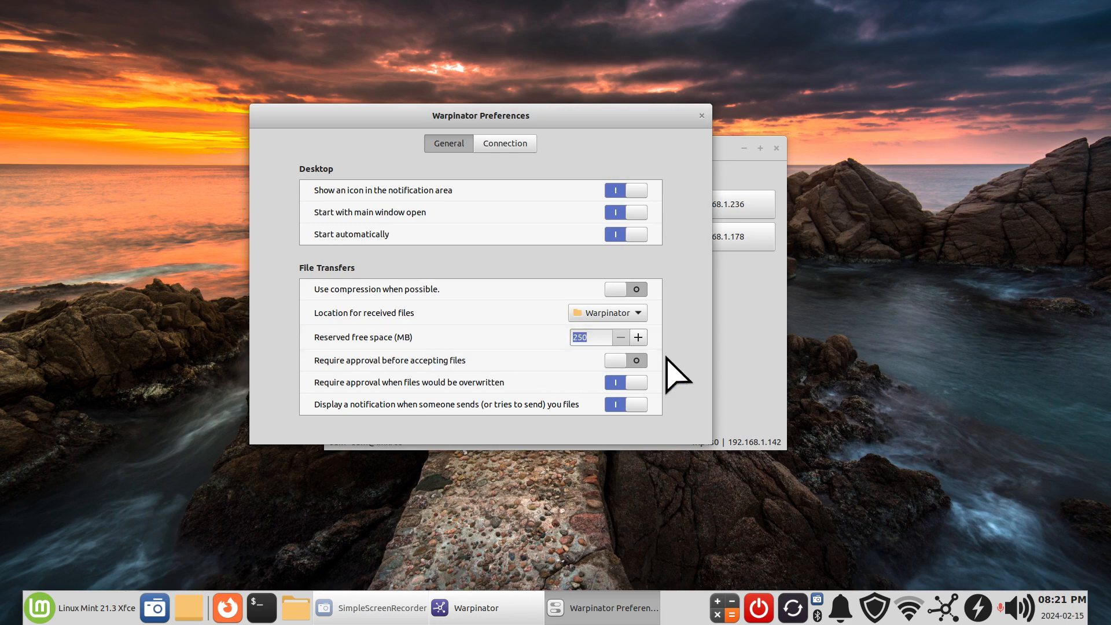
pyautogui.click(591, 342)
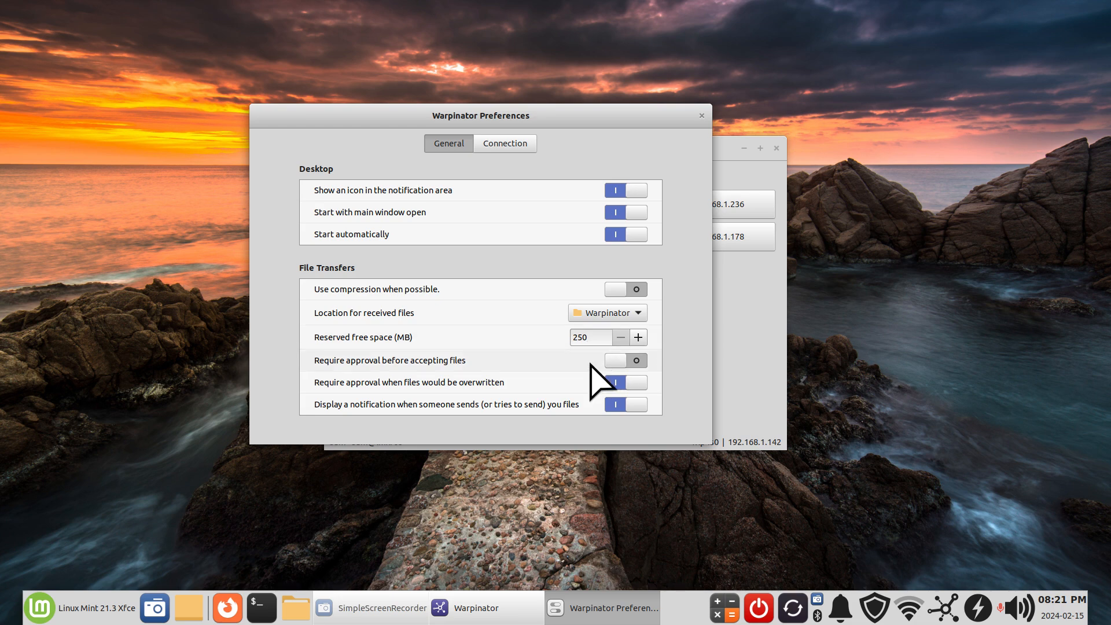
pyautogui.click(635, 362)
pyautogui.click(615, 361)
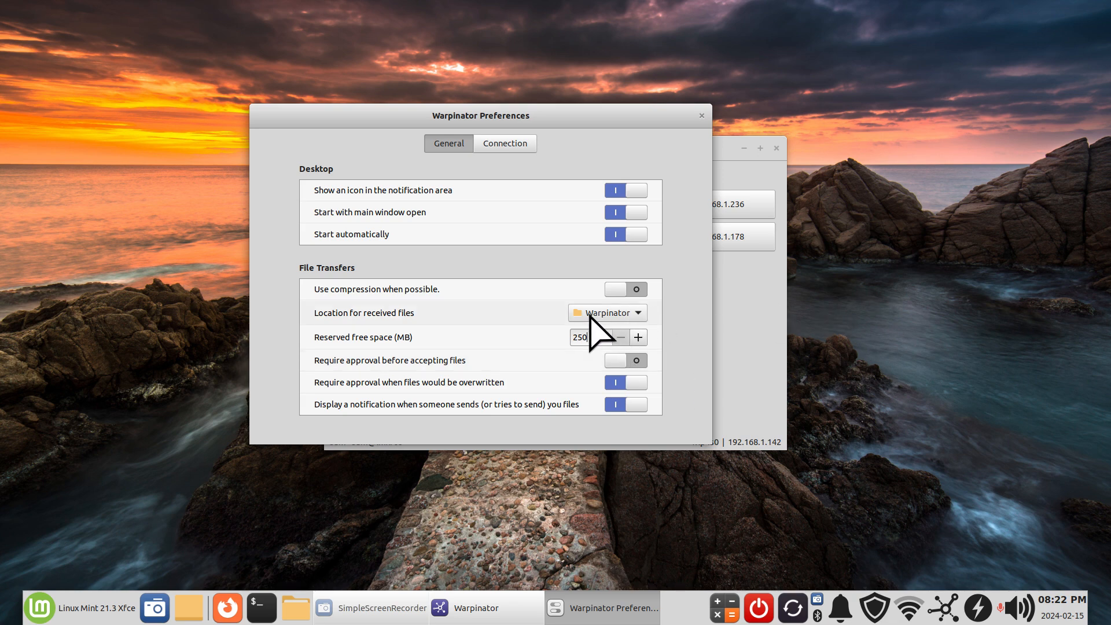
# - Close the Warpinator preferences and the Warpinator main window
pyautogui.moveTo(550, 119); pyautogui.dragTo(531, 286)
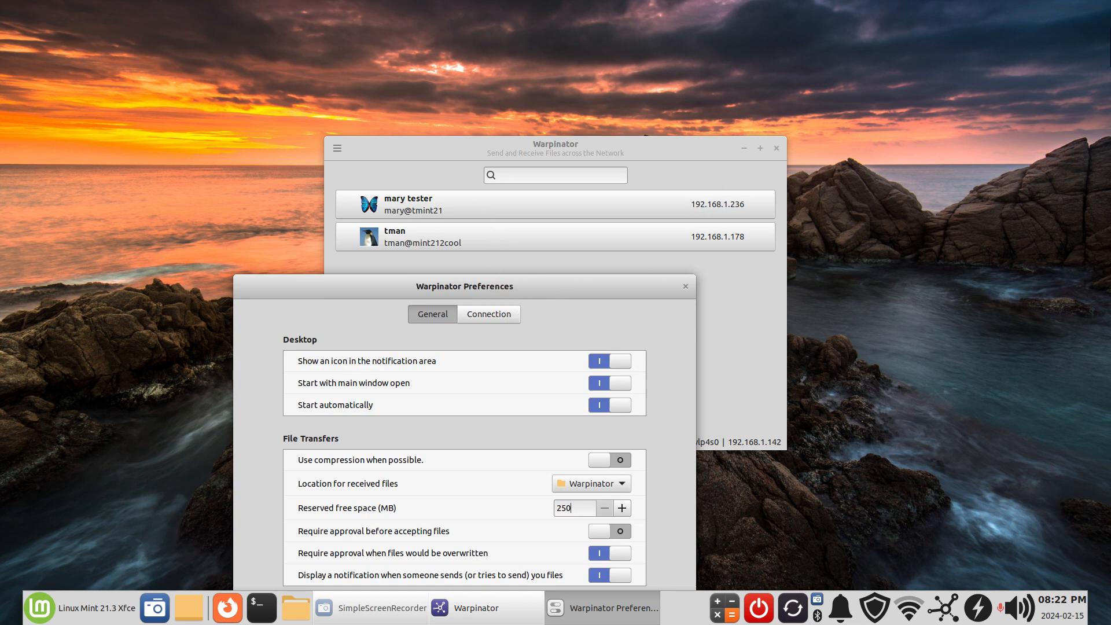
pyautogui.moveTo(566, 288); pyautogui.dragTo(576, 117)
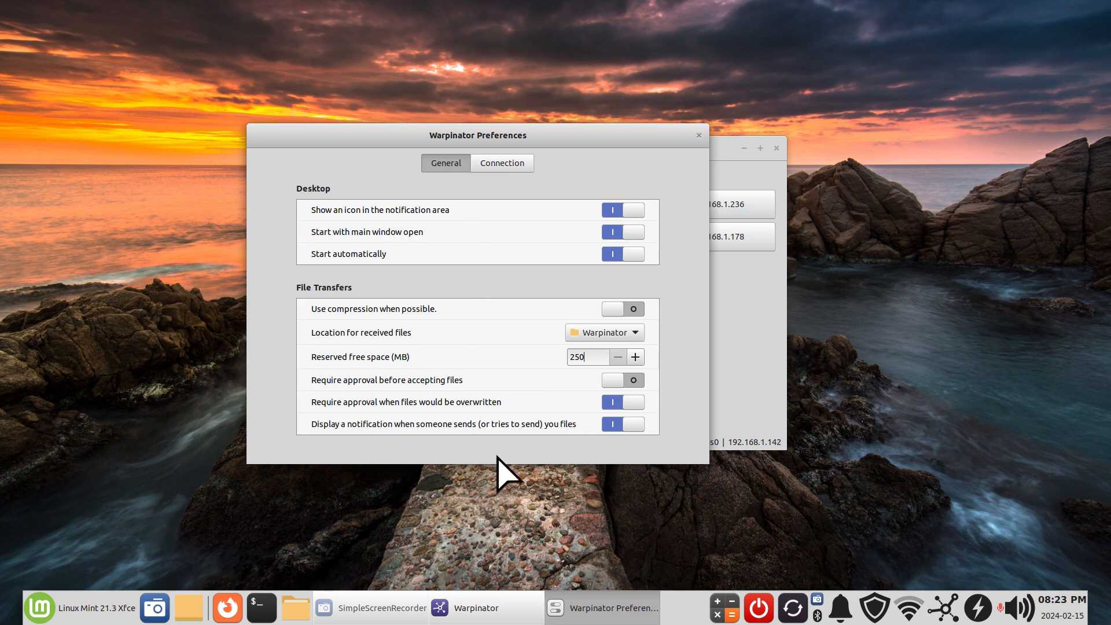
pyautogui.click(699, 136)
pyautogui.moveTo(671, 156); pyautogui.dragTo(580, 128)
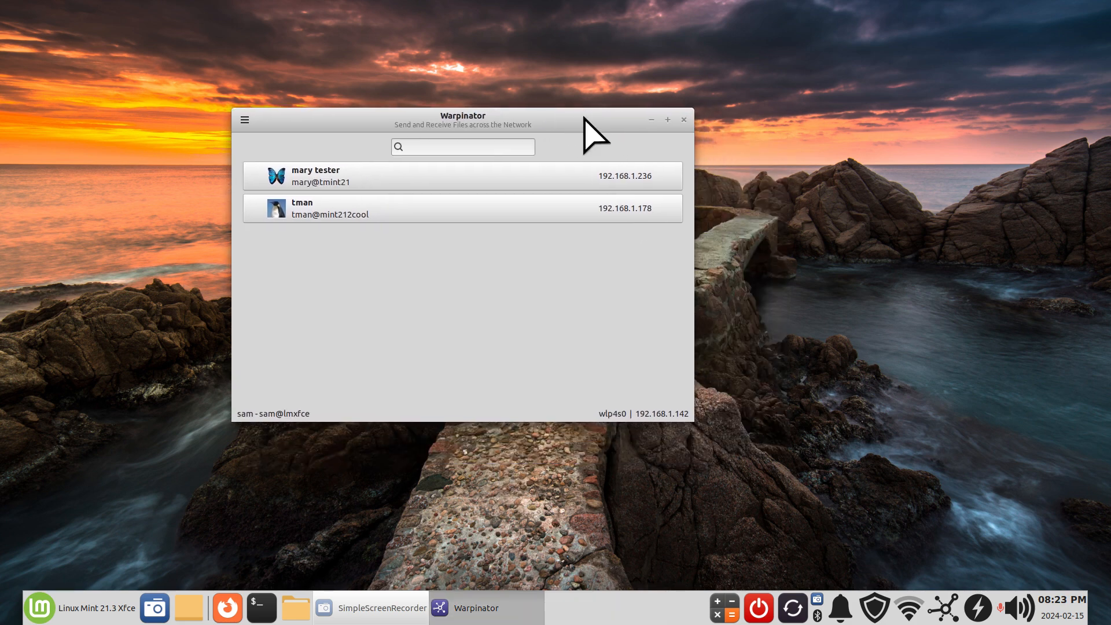
pyautogui.click(683, 120)
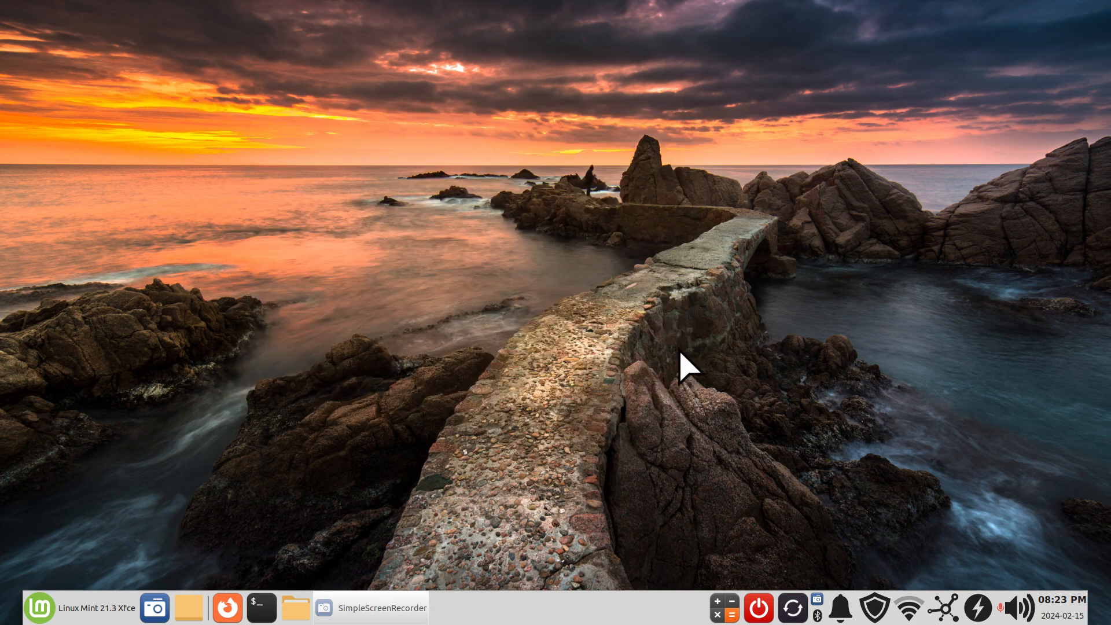
# - Bring up the Warpinator window and close it, and quit the Warpinator process still running in the background
pyautogui.click(944, 609)
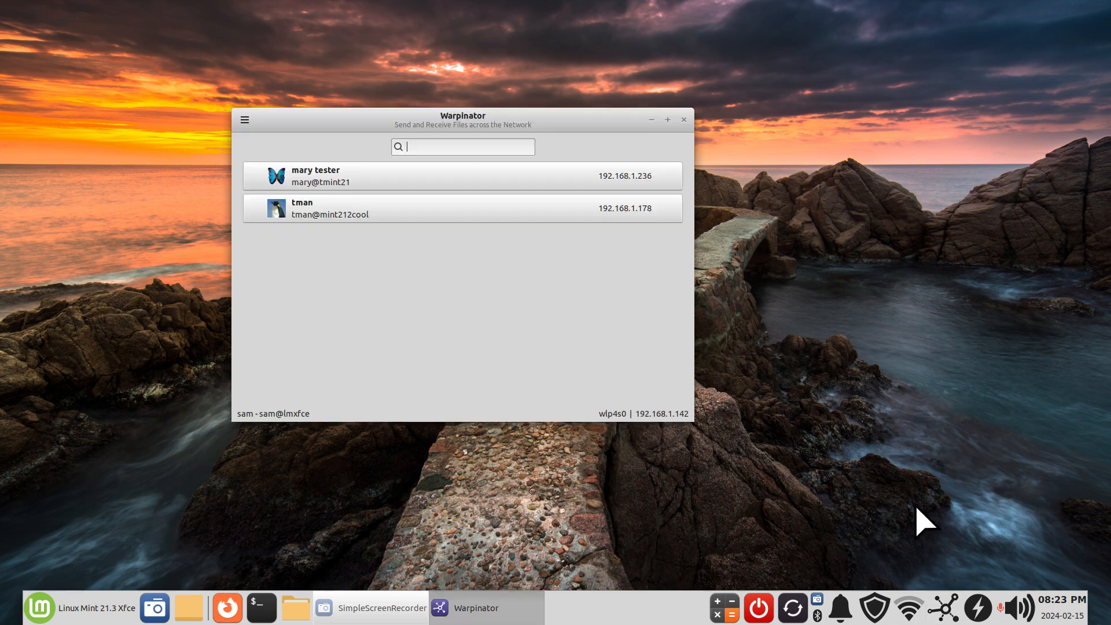
pyautogui.click(683, 120)
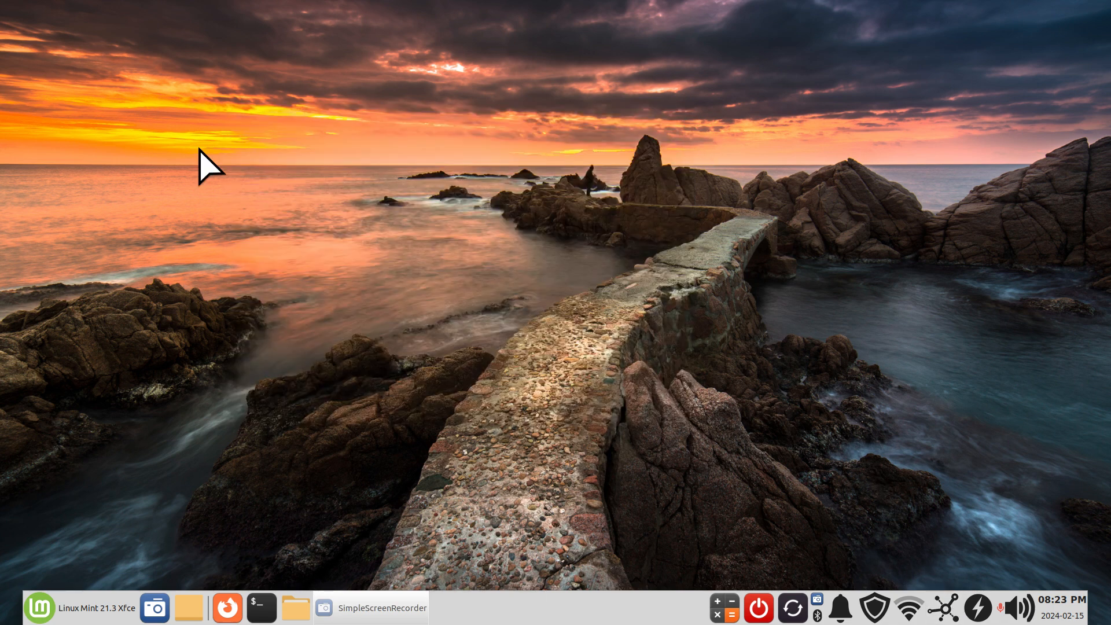
pyautogui.rightClick(947, 607)
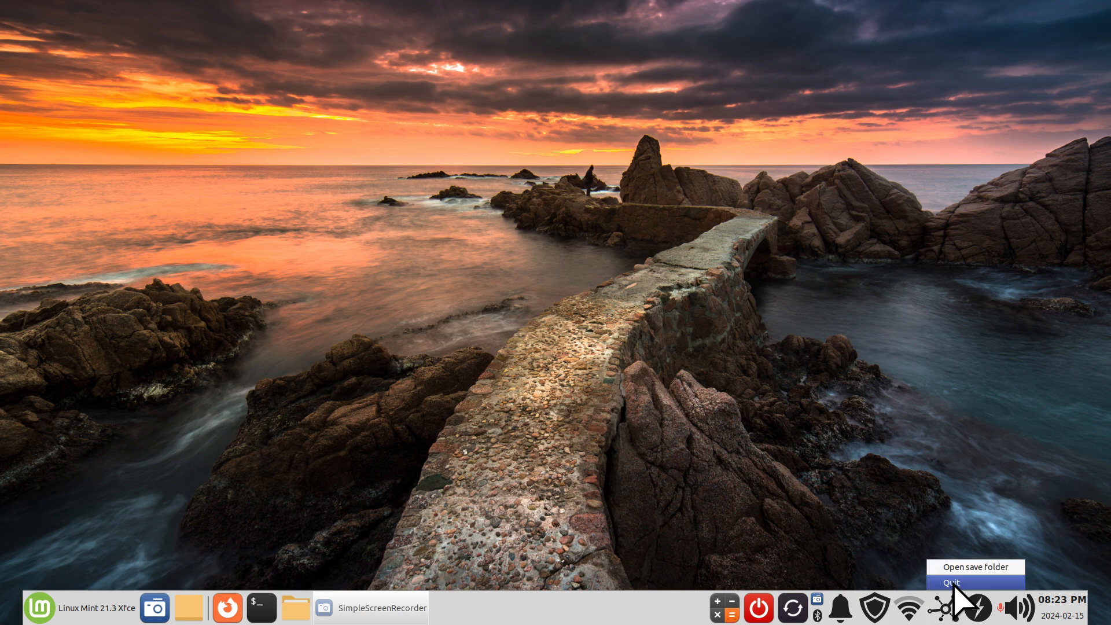
pyautogui.click(951, 583)
# - Search the installed applications for Warpinator using "war", and dismiss the application menu
pyautogui.click(61, 607)
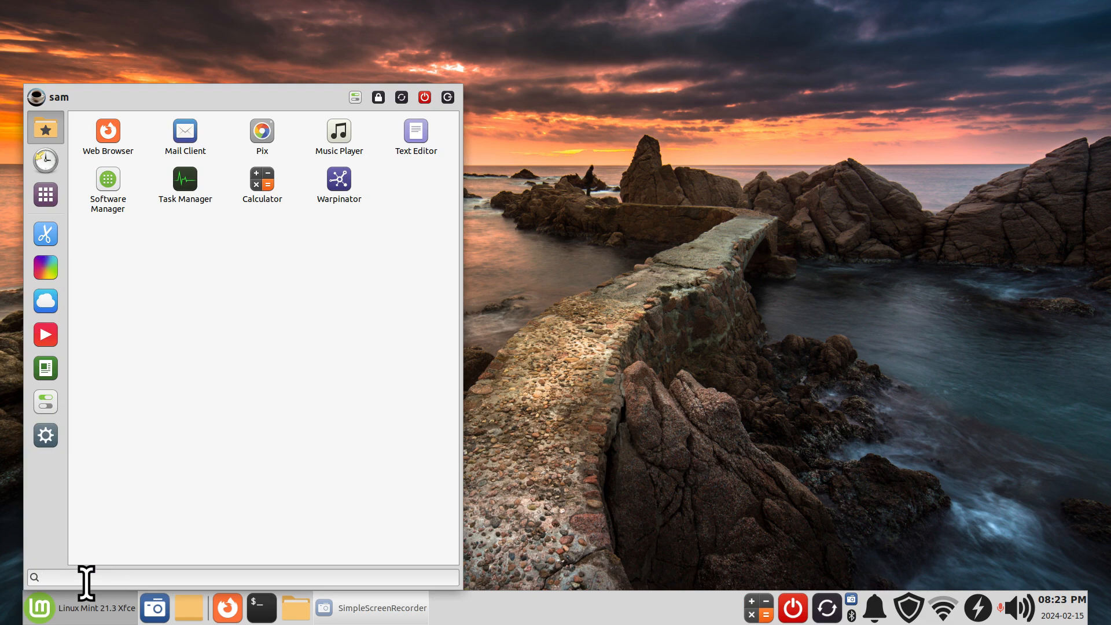
pyautogui.write('3w2')
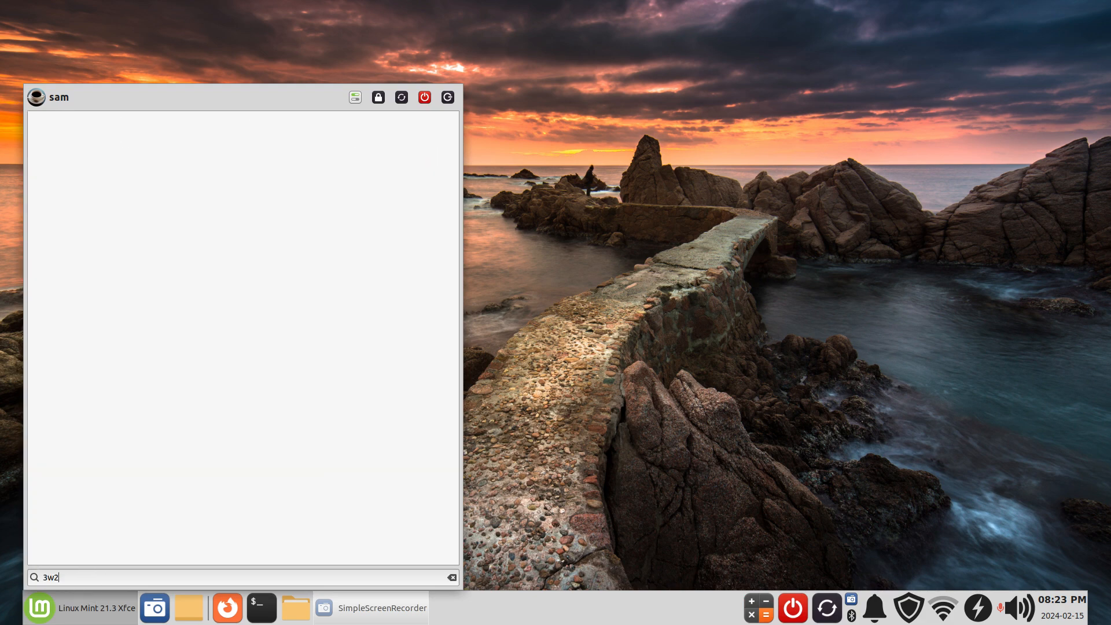
pyautogui.press('BackSpace')
pyautogui.press('BackSpace')
pyautogui.press('BackSpace')
pyautogui.write('war')
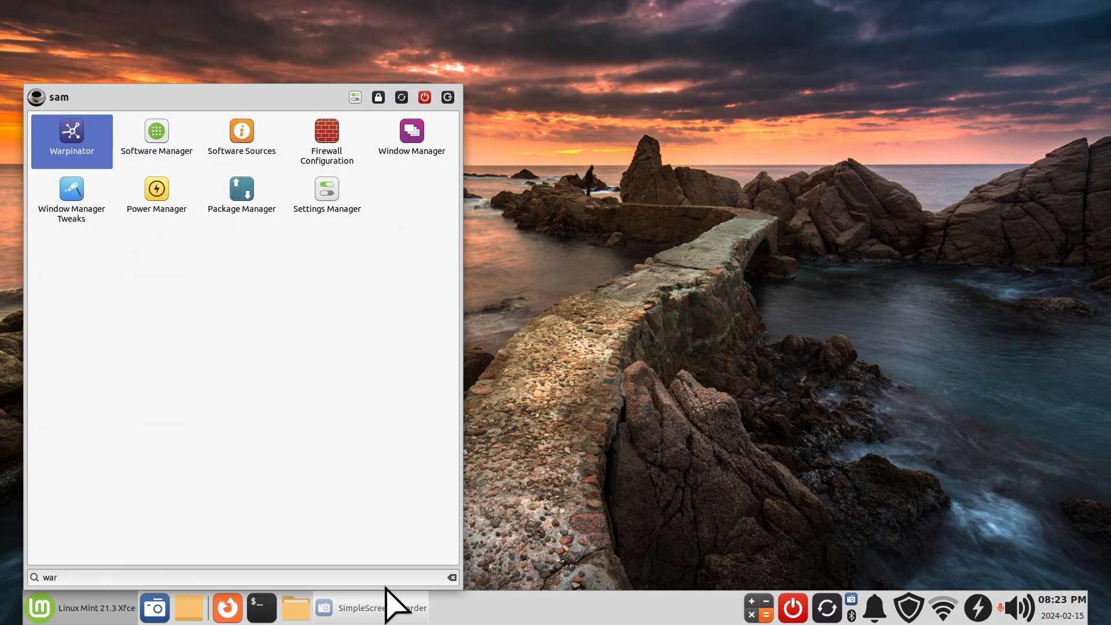
pyautogui.click(715, 348)
# - Check the shortcut options of Warpinator among the favorite applications, and launch it and close its window so it keeps running in the background
pyautogui.click(81, 607)
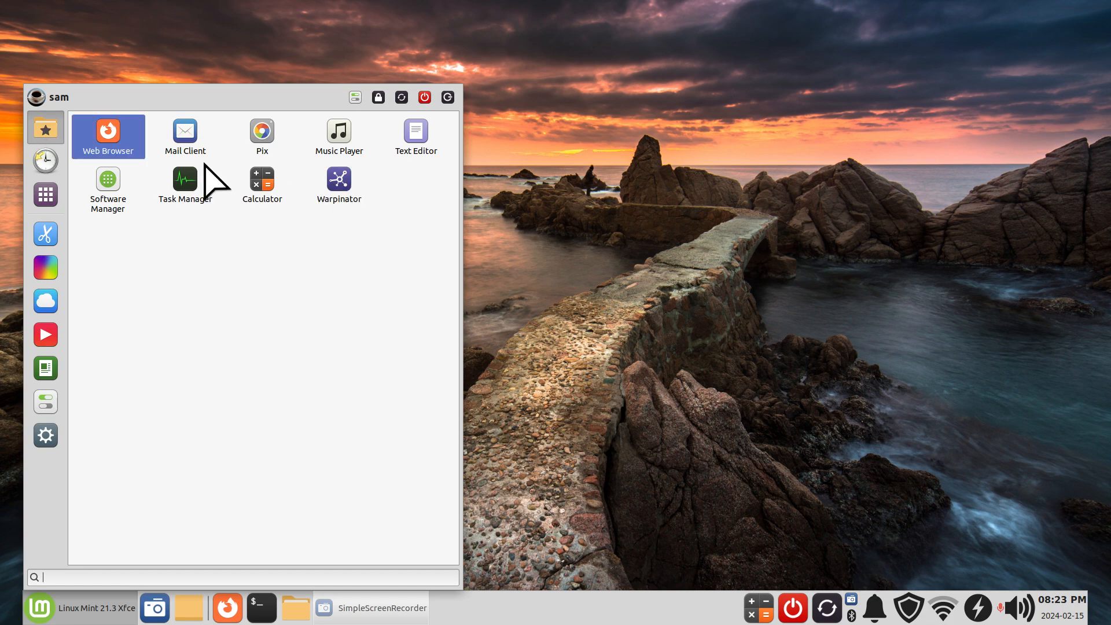
pyautogui.rightClick(337, 180)
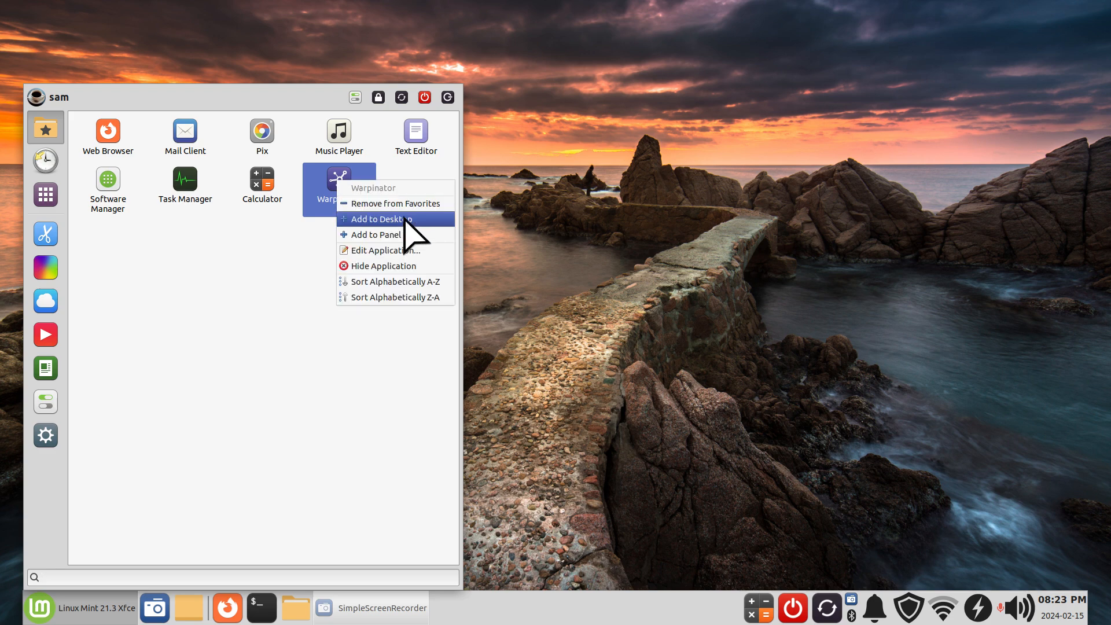
pyautogui.click(287, 315)
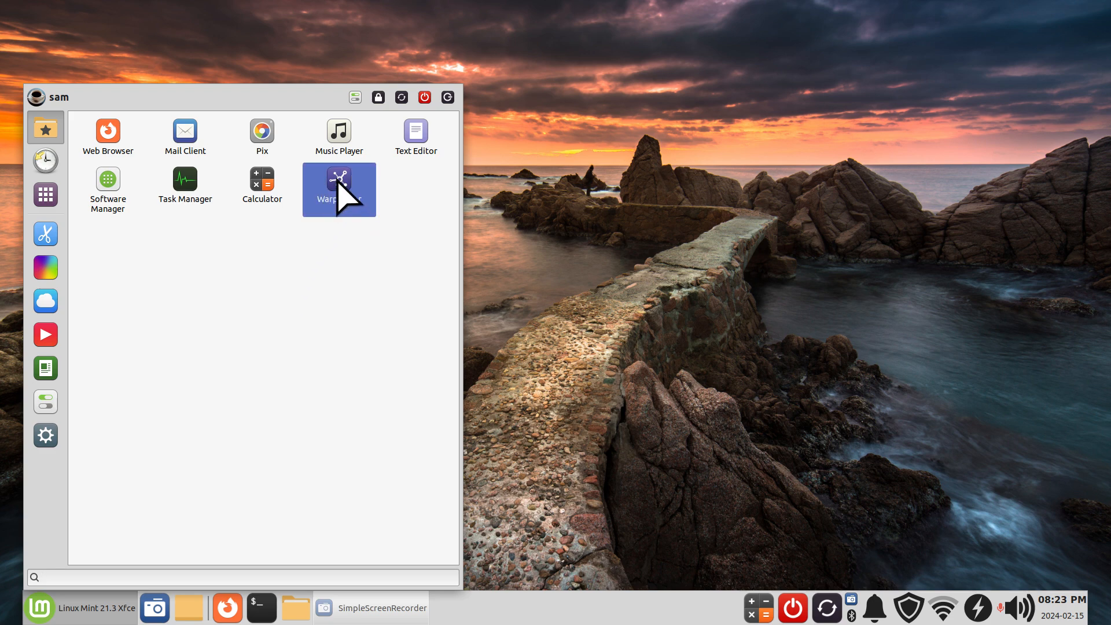
pyautogui.click(339, 186)
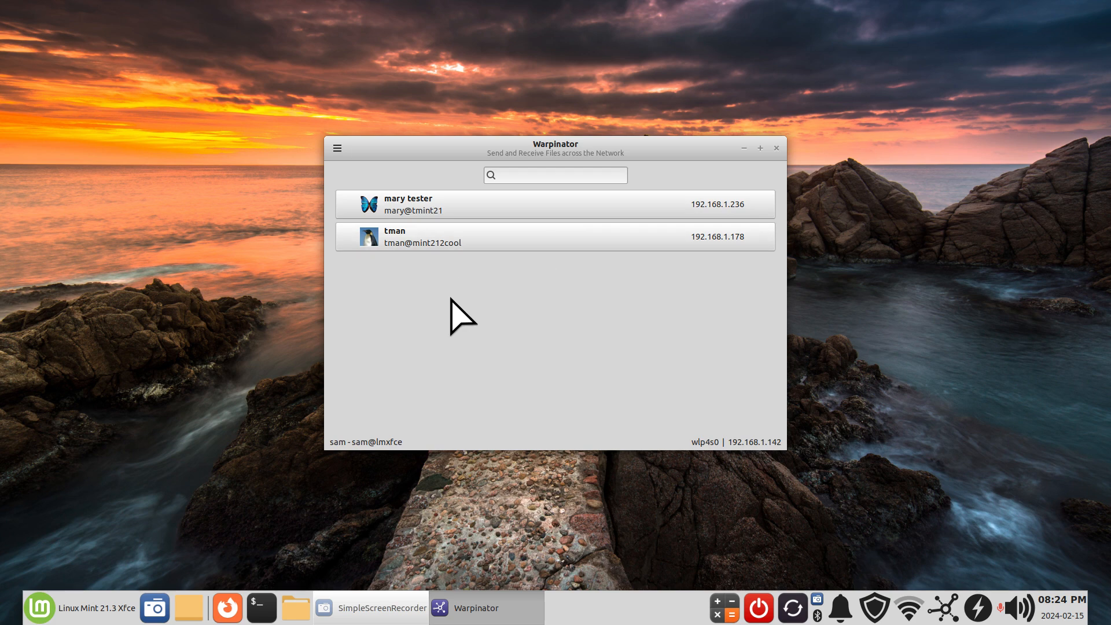
pyautogui.click(777, 148)
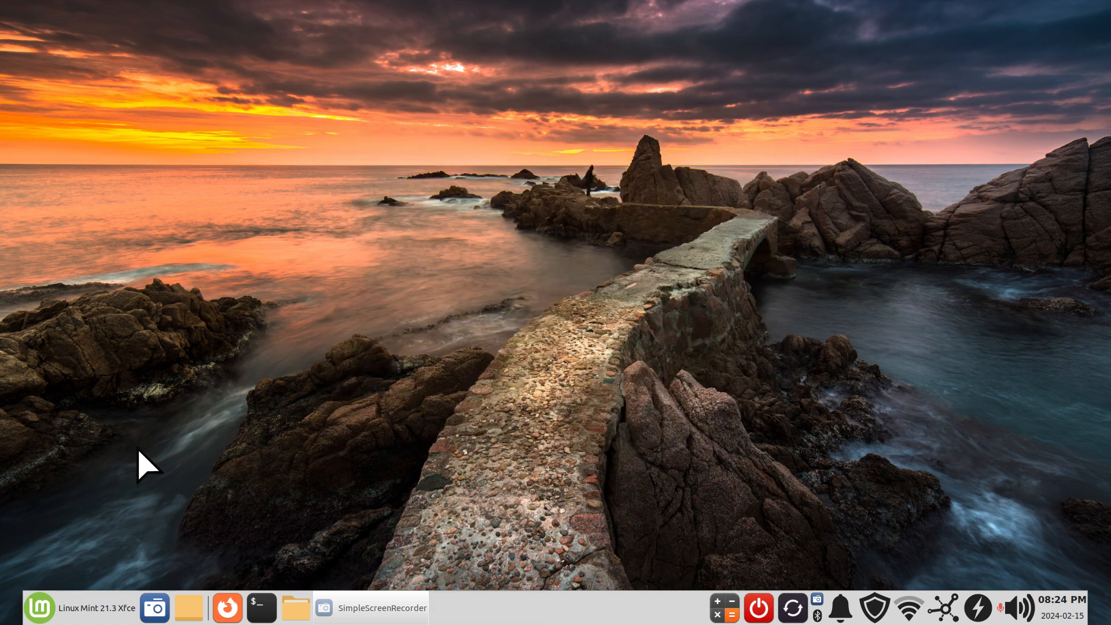
# - Review the general, system sleep and display settings in the Power Manager, and close it
pyautogui.click(40, 607)
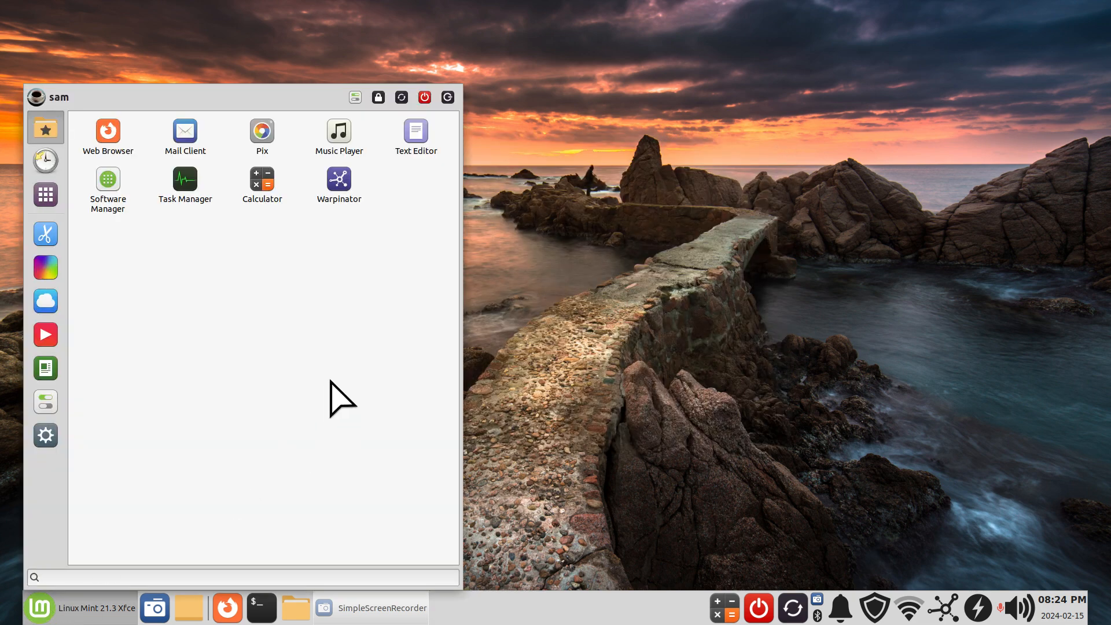
pyautogui.click(355, 97)
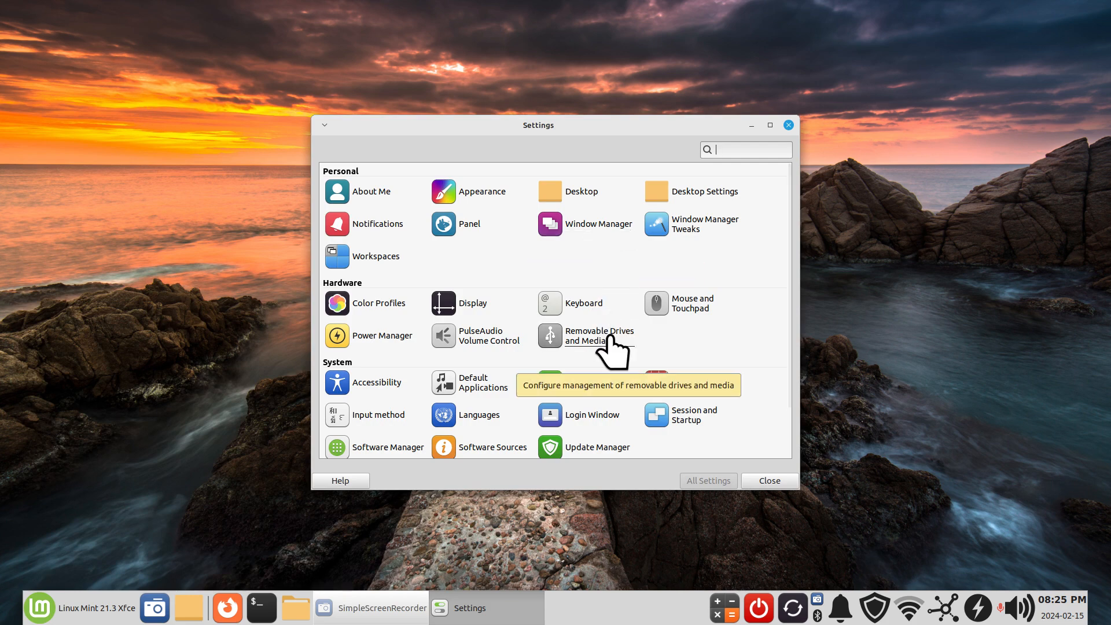
pyautogui.click(384, 332)
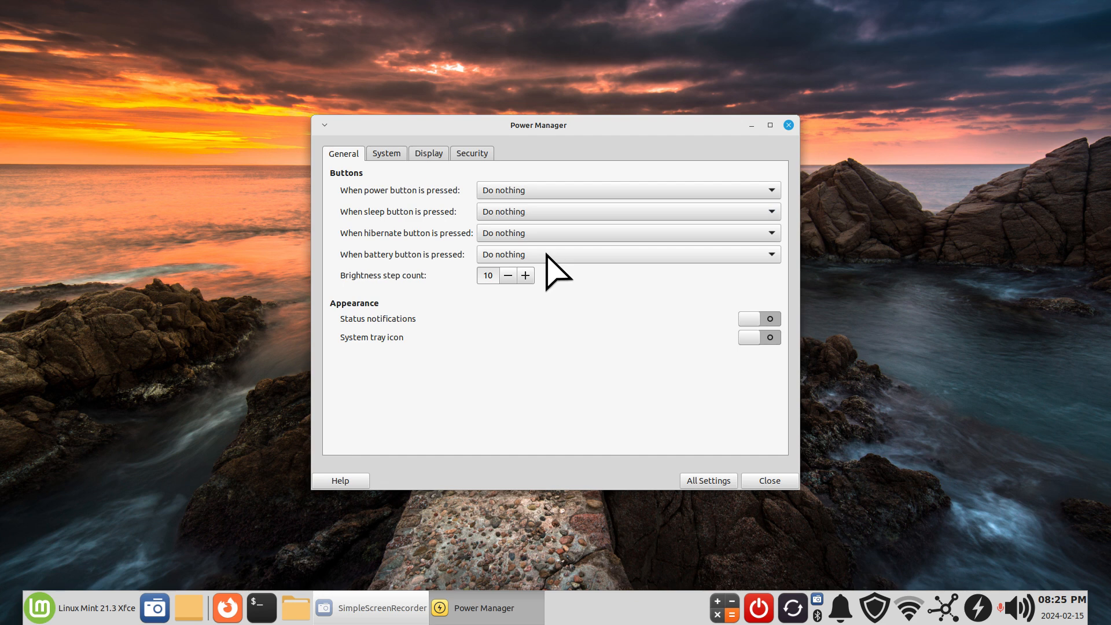
pyautogui.click(385, 153)
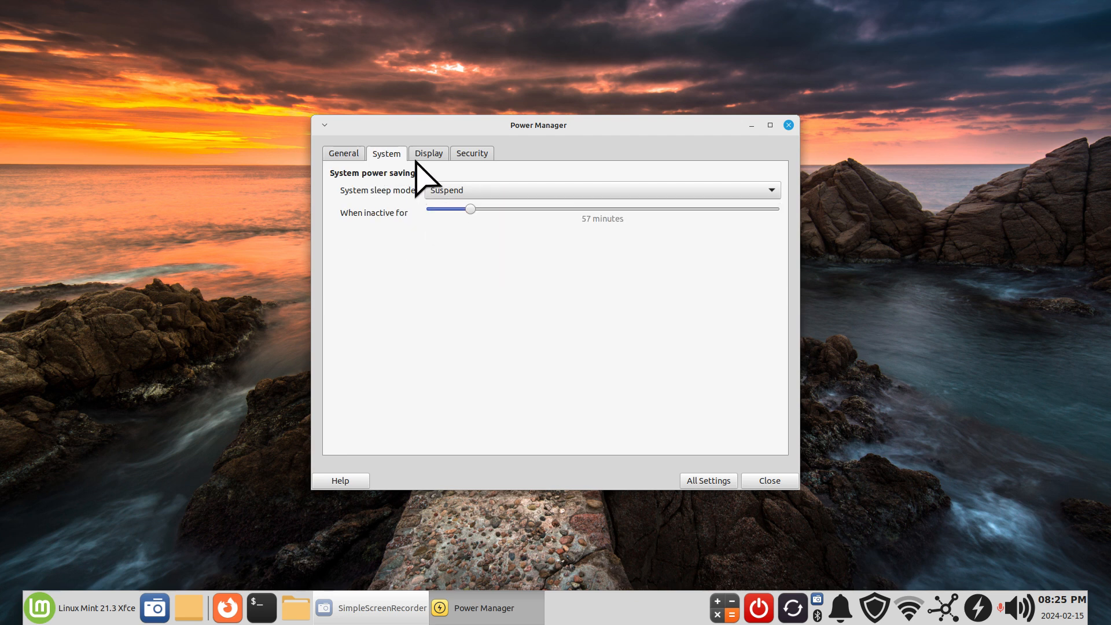
pyautogui.click(430, 155)
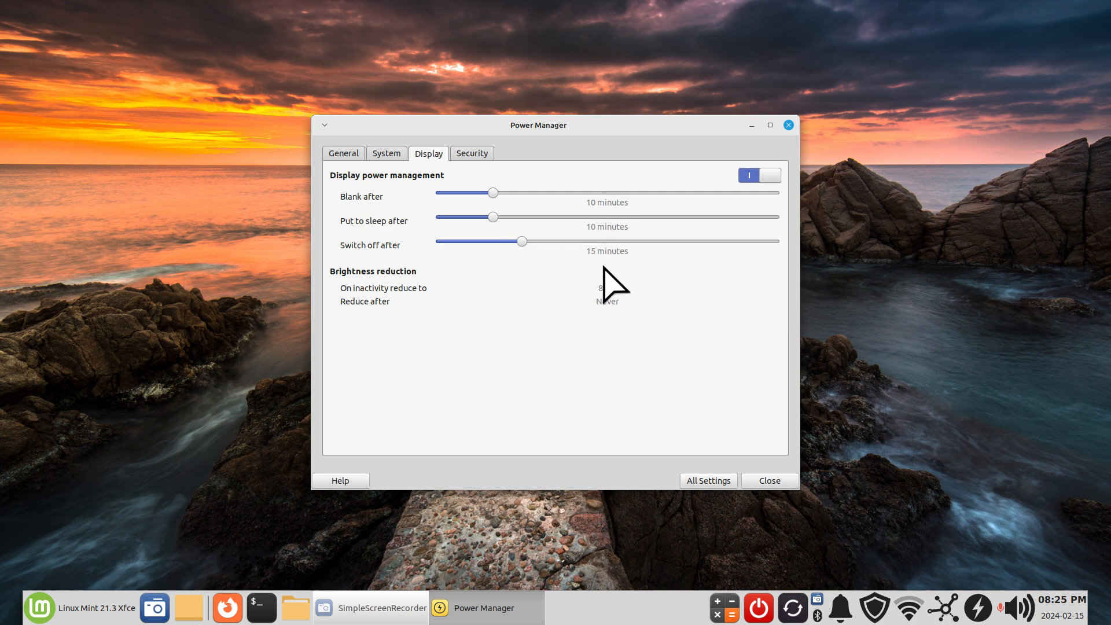
pyautogui.click(789, 125)
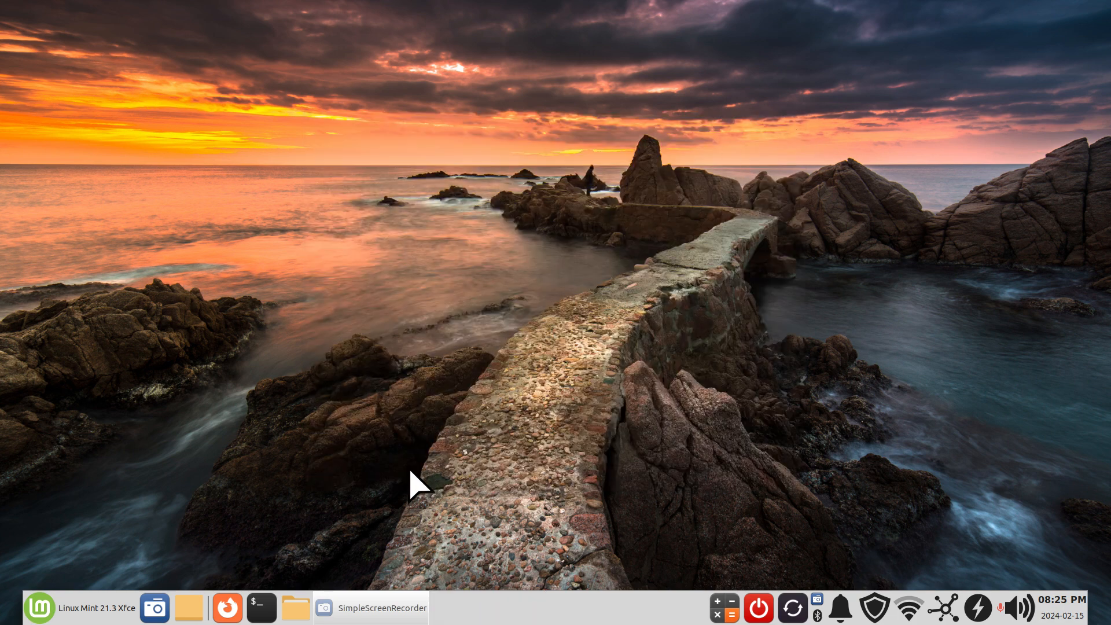
# - Open the "power save" folder in the home directory with the file manager, and move its window to the middle of the desktop
pyautogui.click(295, 606)
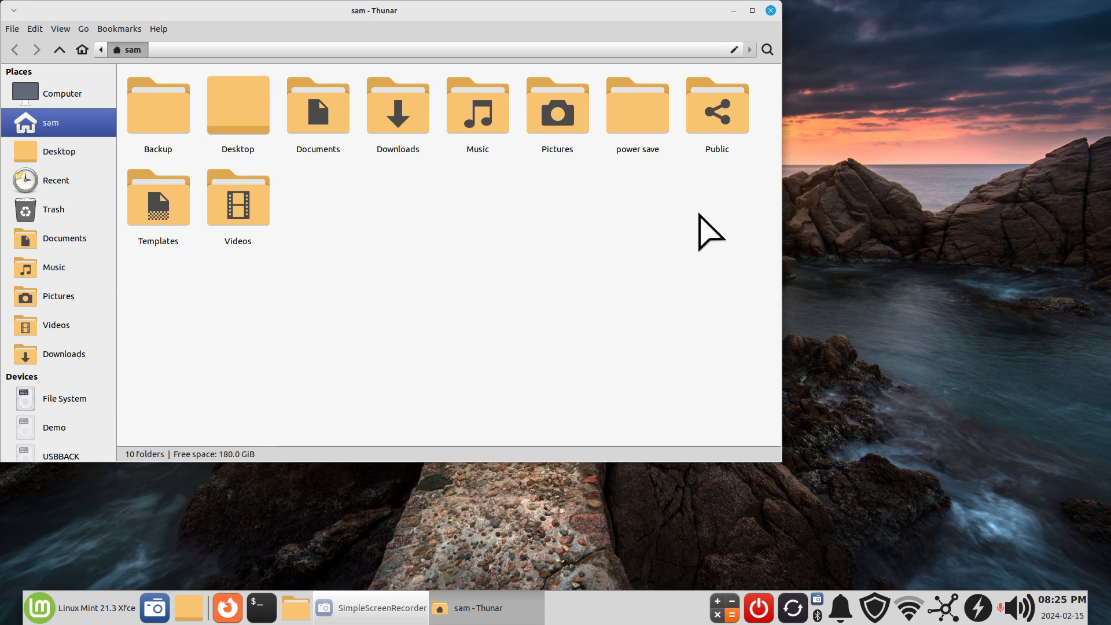
pyautogui.doubleClick(636, 106)
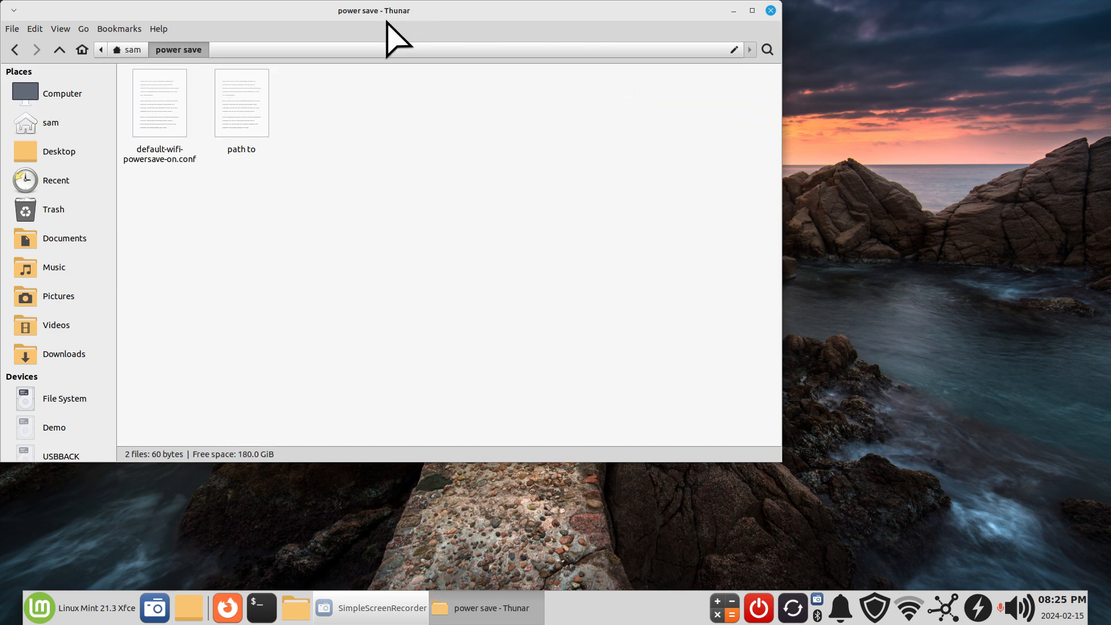
pyautogui.moveTo(388, 18); pyautogui.dragTo(555, 77)
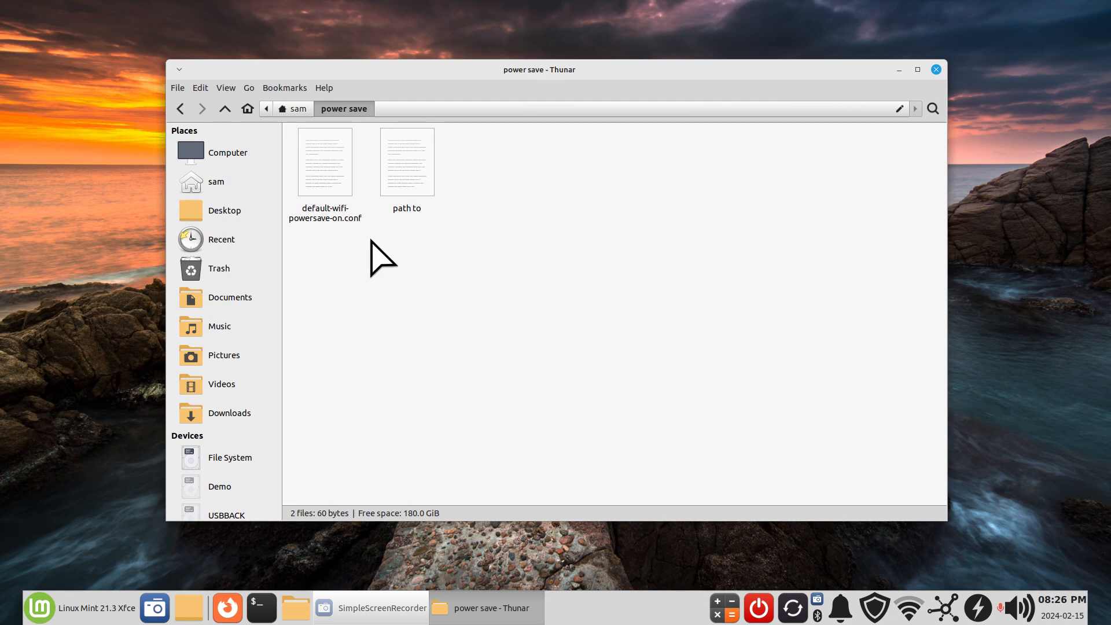
# - Read the wifi.powersave setting in default-wifi-powersave-on.conf with enlarged text, and close the file
pyautogui.click(322, 219)
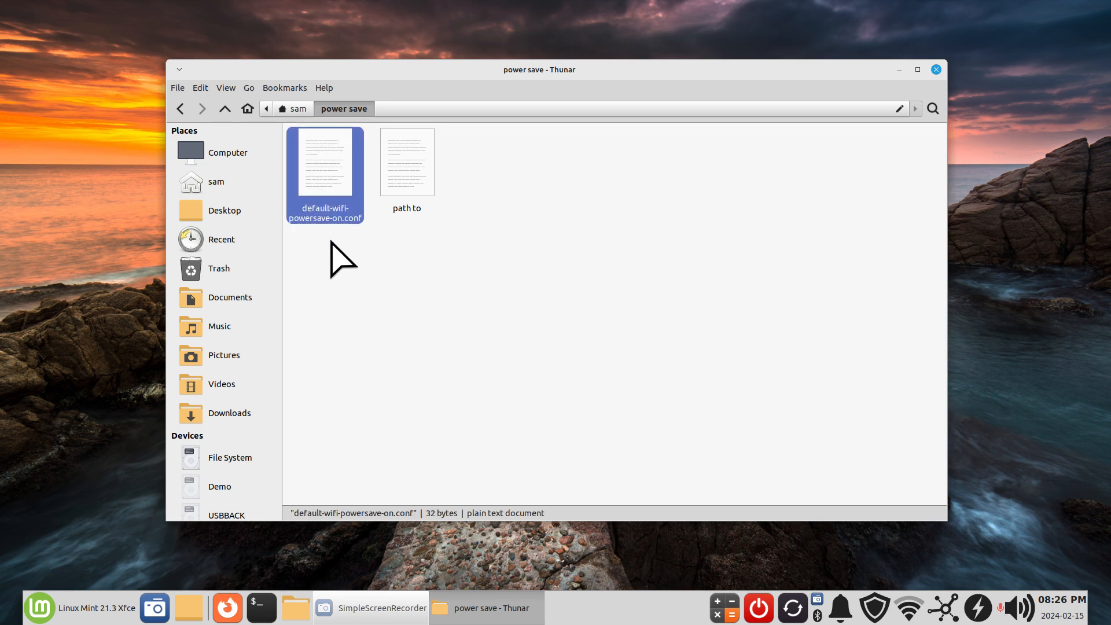
pyautogui.doubleClick(324, 170)
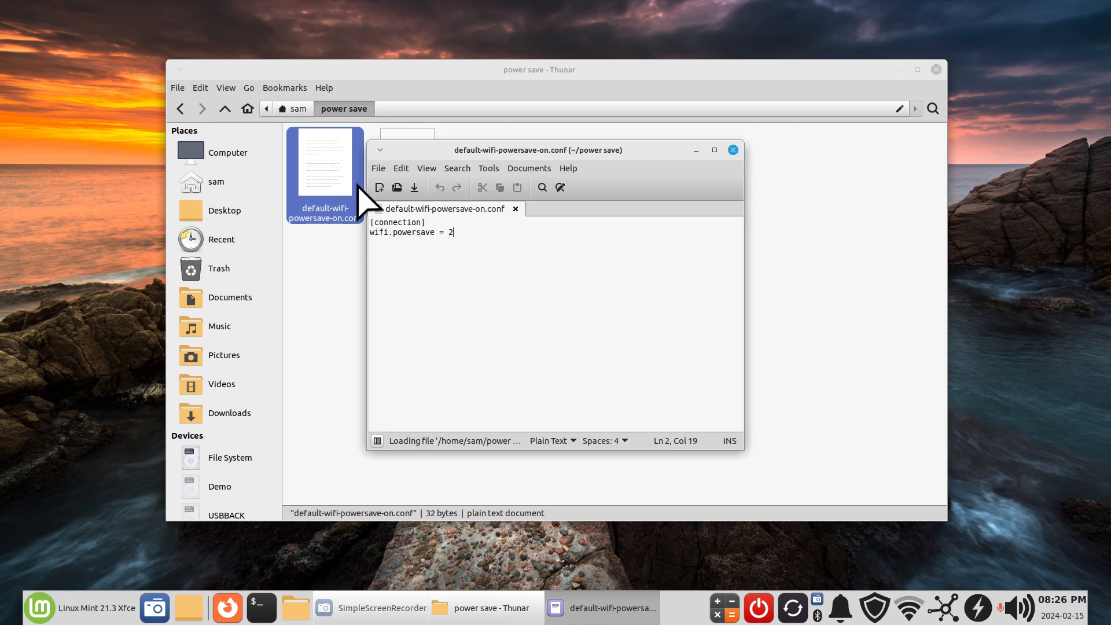
pyautogui.scroll(5, 590, 357)
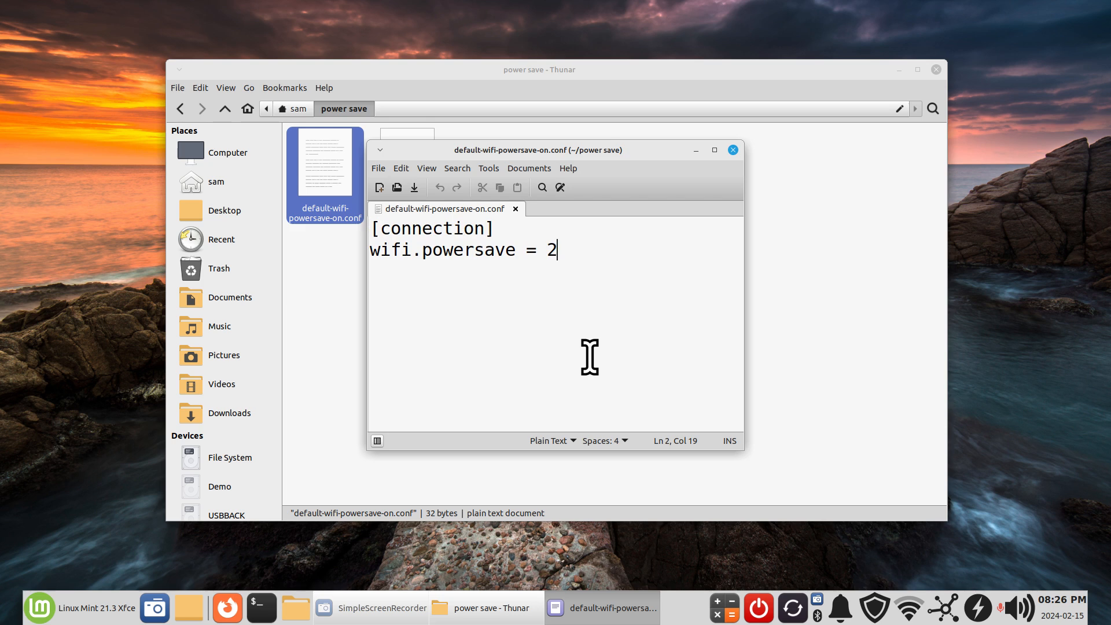
pyautogui.doubleClick(551, 250)
pyautogui.click(733, 150)
# - Open the "path to" file with enlarged text, and place its window below the folders of the File System root
pyautogui.doubleClick(425, 173)
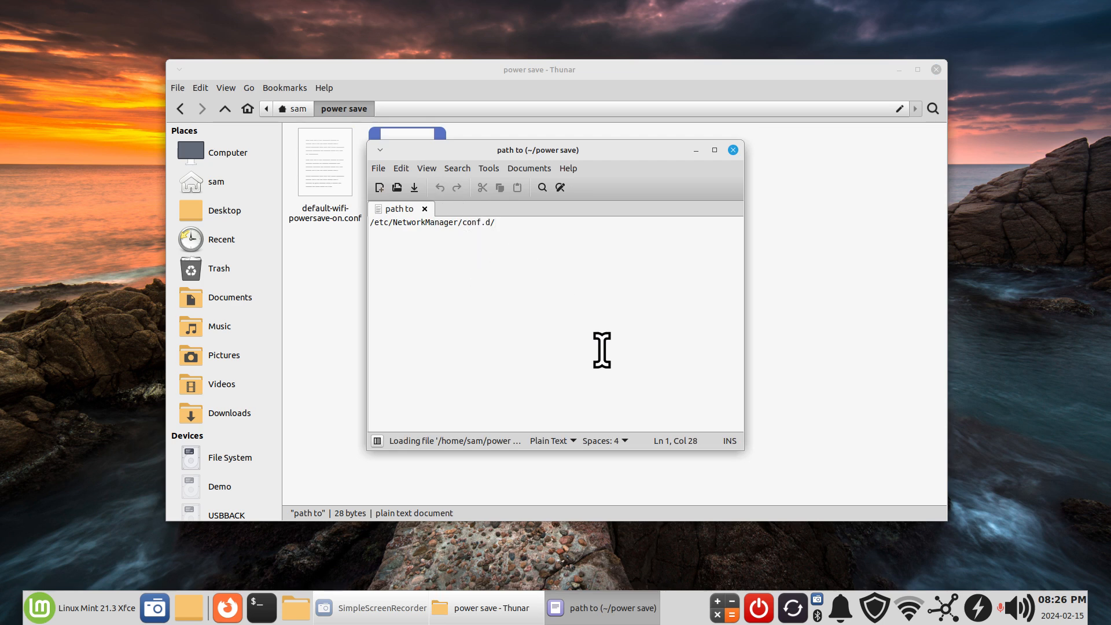
pyautogui.scroll(3, 607, 346)
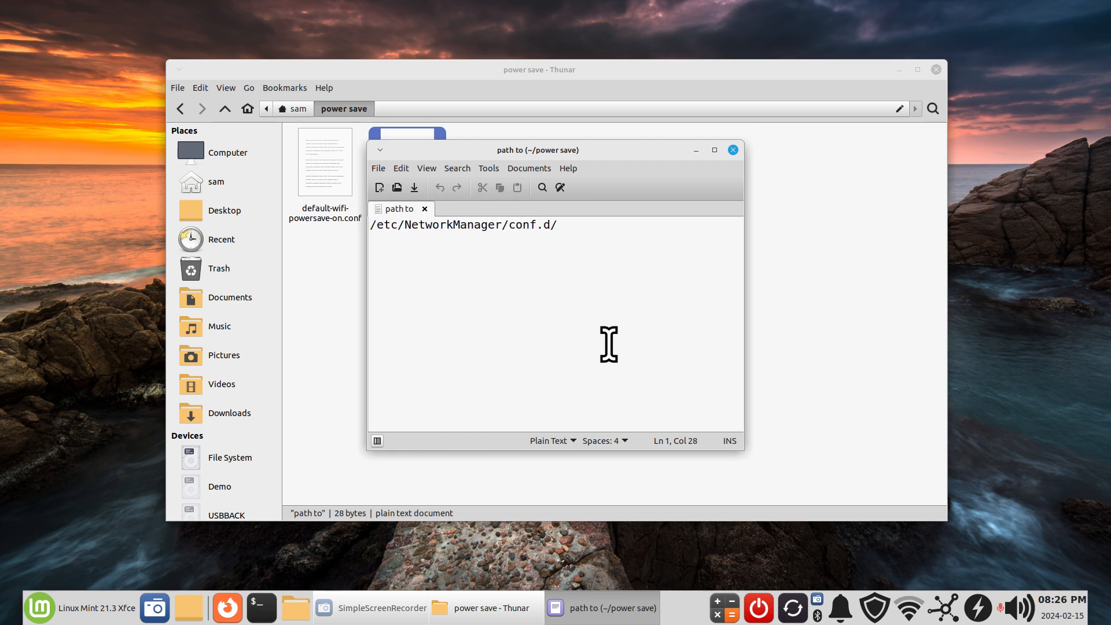
pyautogui.moveTo(578, 152); pyautogui.dragTo(866, 111)
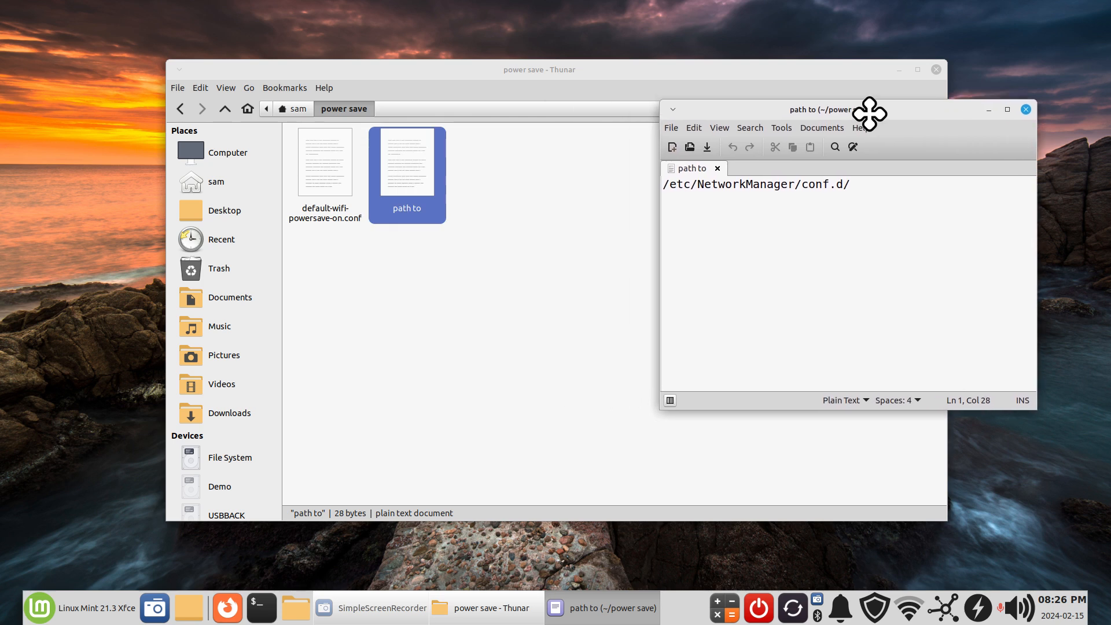
pyautogui.click(229, 460)
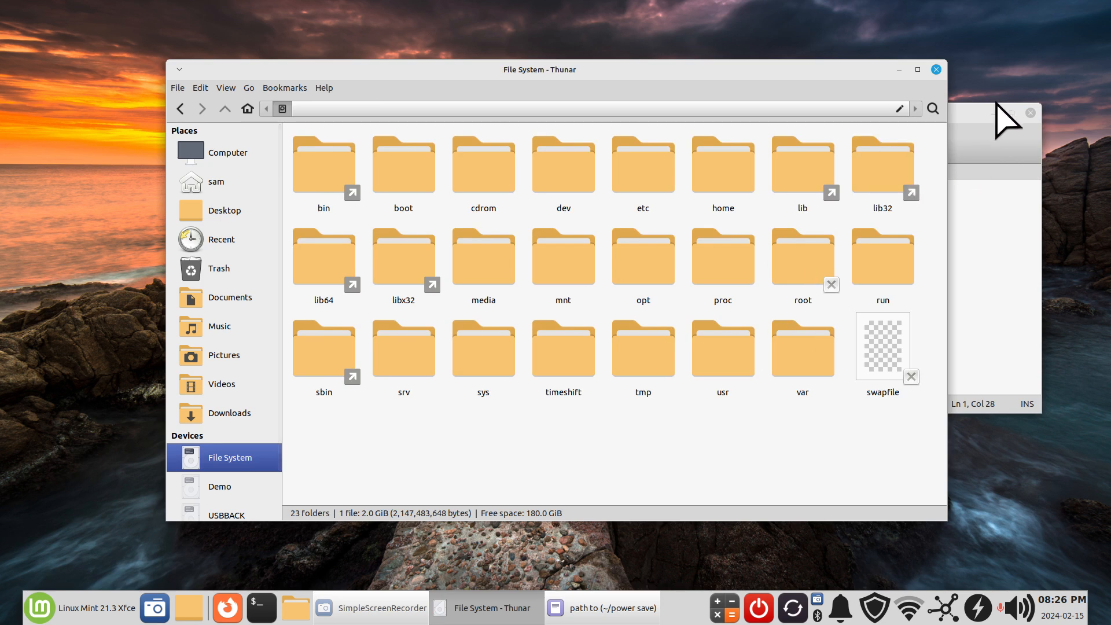
pyautogui.click(969, 114)
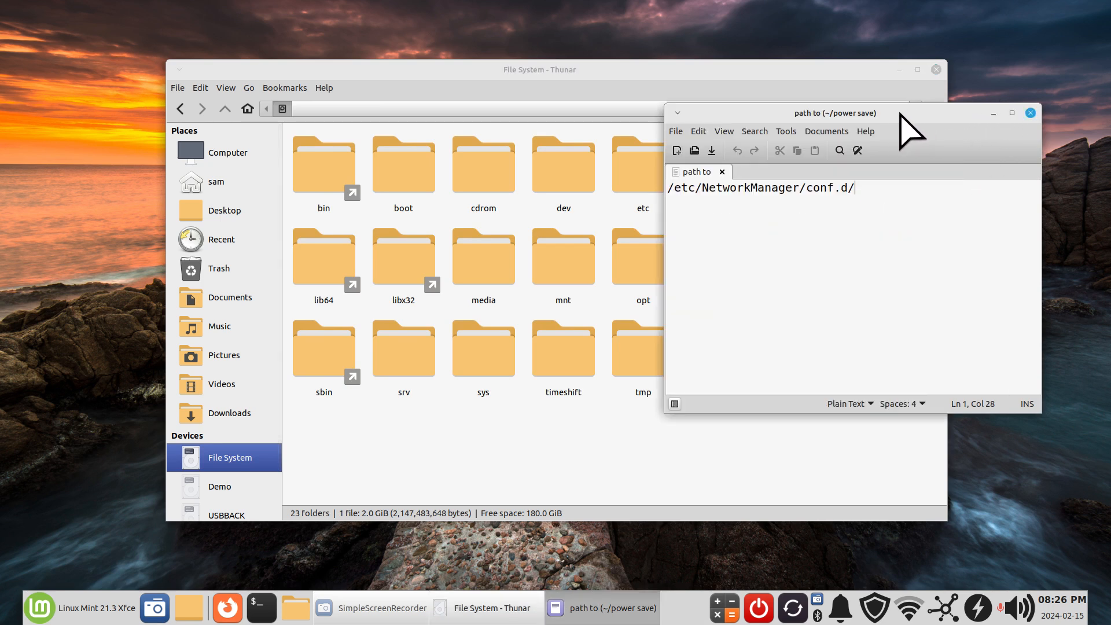
pyautogui.moveTo(891, 116); pyautogui.dragTo(671, 443)
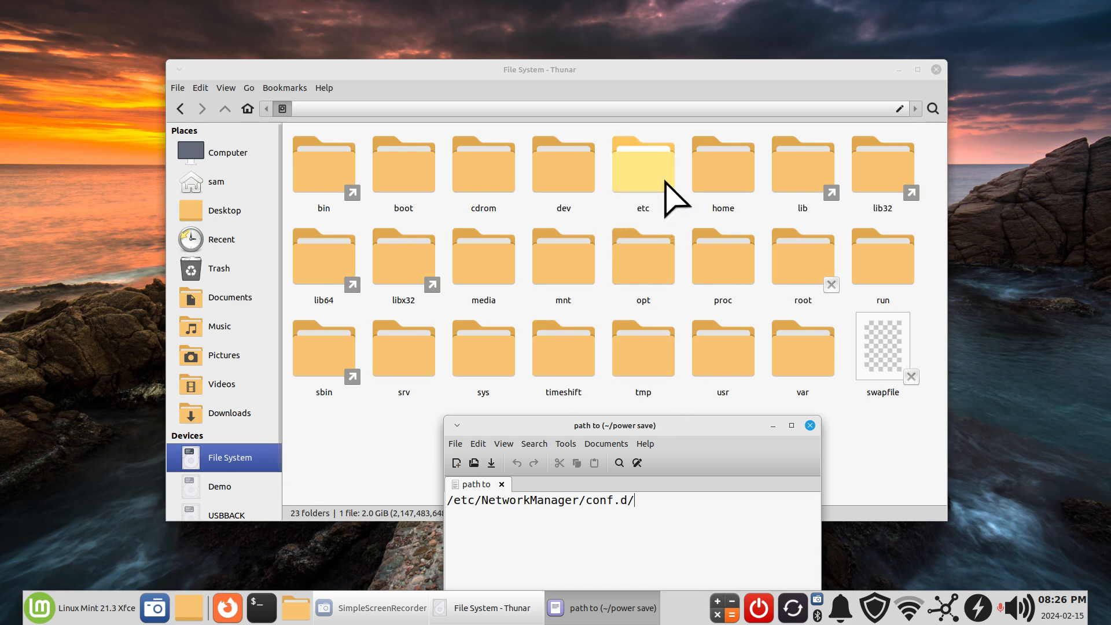
# - Browse to the NetworkManager folder inside etc, and bring the "path to" file back in front
pyautogui.doubleClick(644, 179)
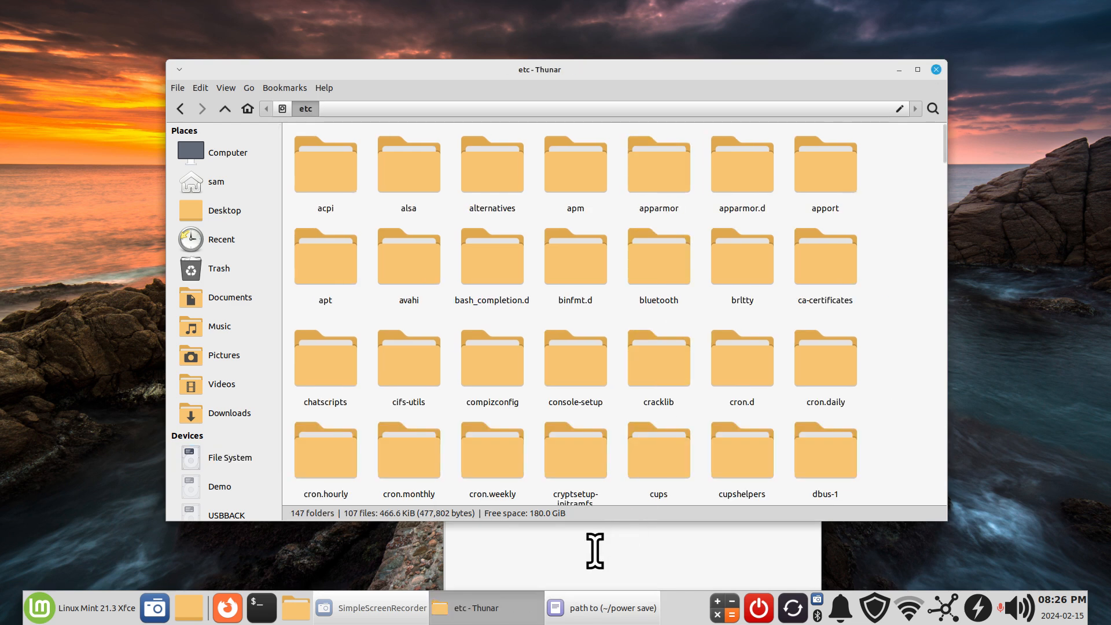
pyautogui.click(596, 543)
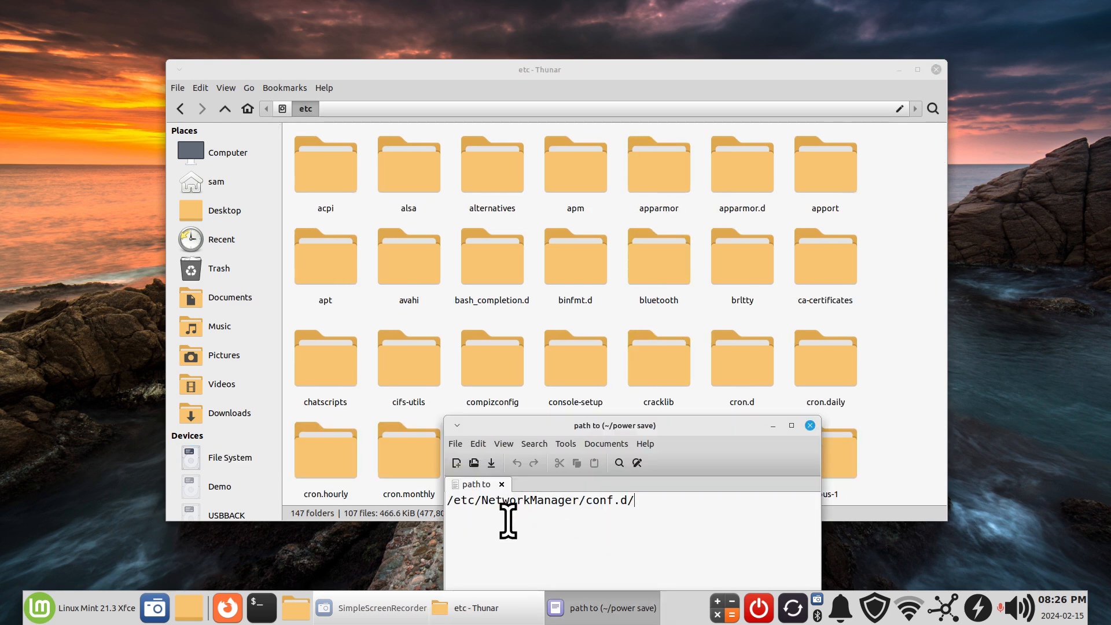
pyautogui.click(898, 370)
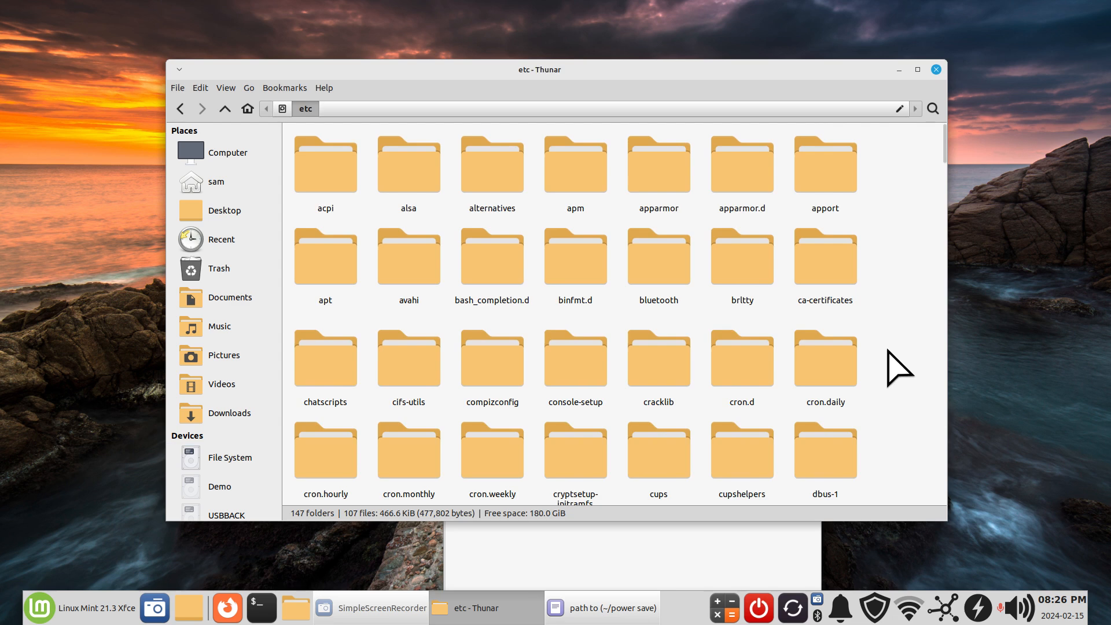
pyautogui.write('n')
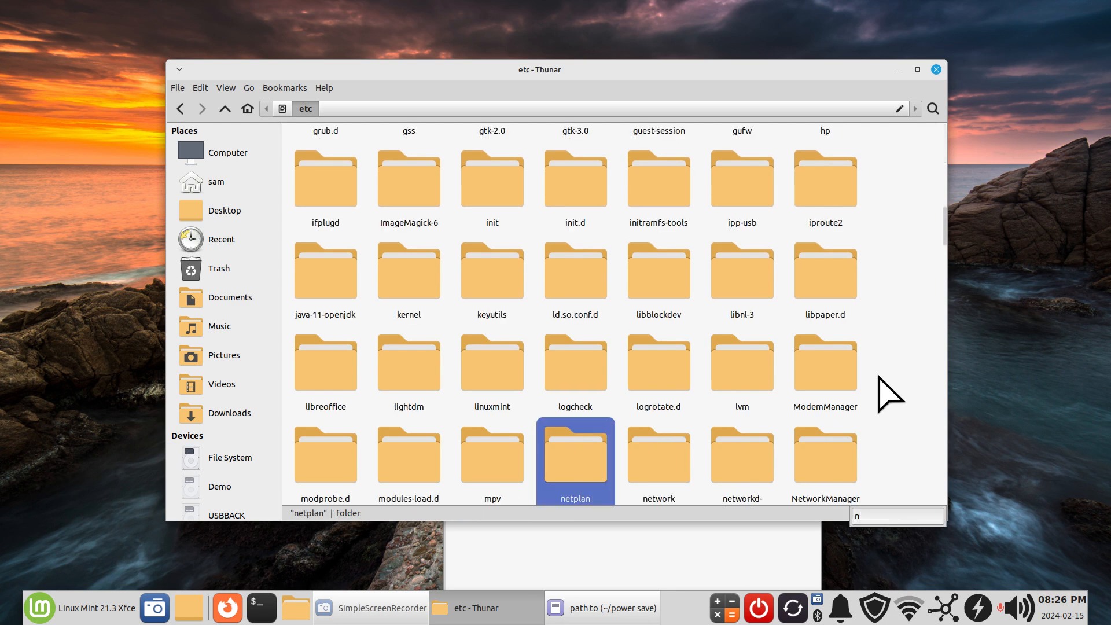
pyautogui.doubleClick(826, 472)
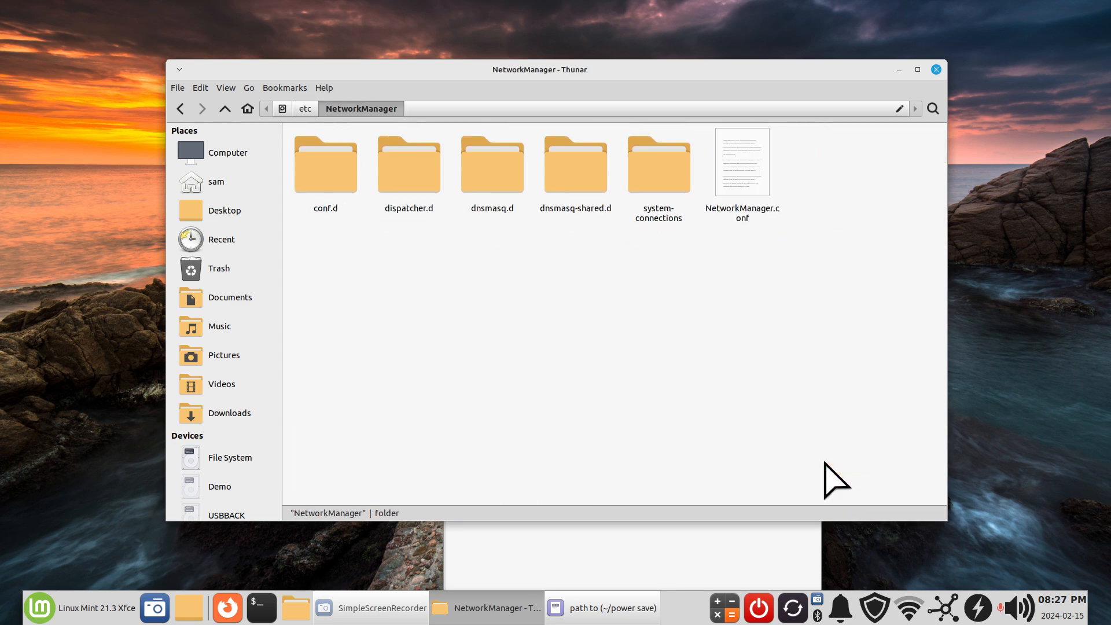
pyautogui.click(596, 552)
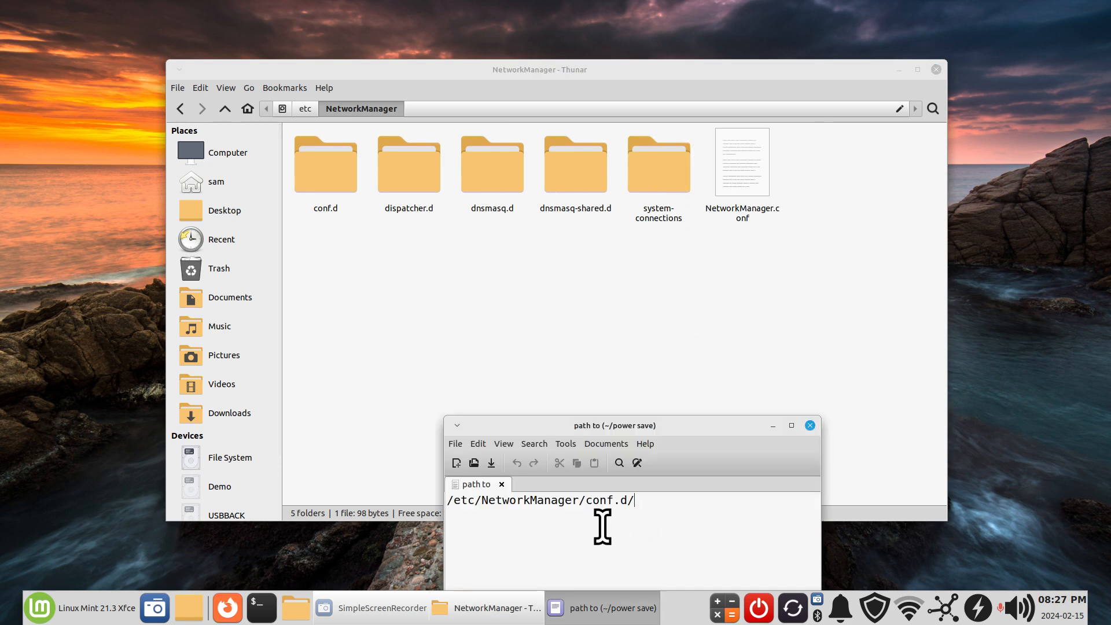
# - In the conf.d folder, check the permissions of default-wifi-powersave-on.conf, and view its contents as a regular user before closing the editor
pyautogui.doubleClick(322, 180)
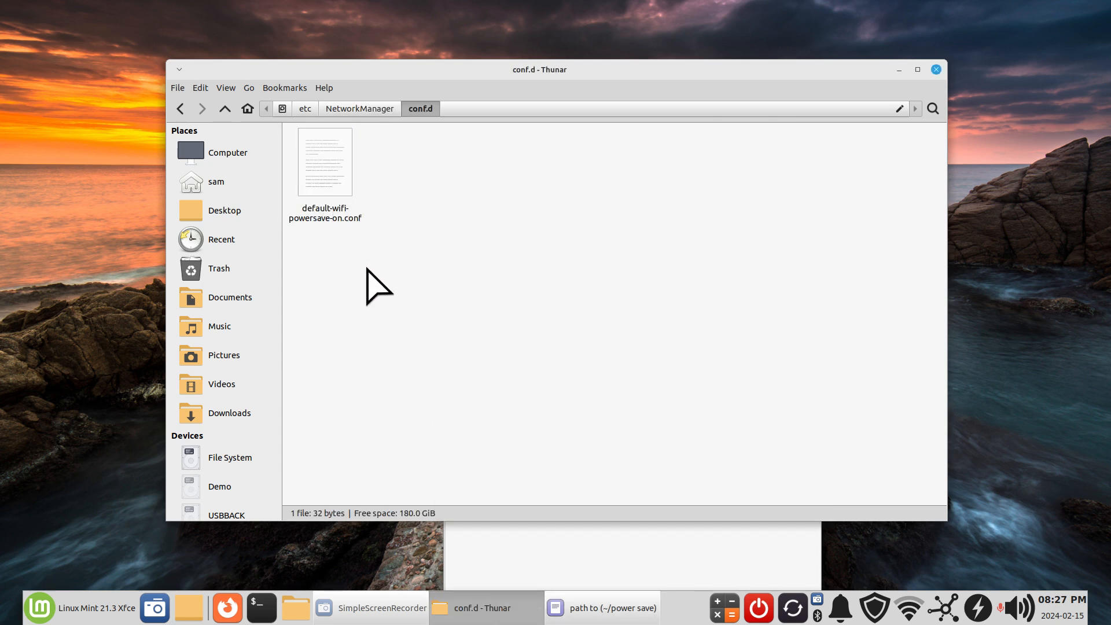
pyautogui.rightClick(322, 150)
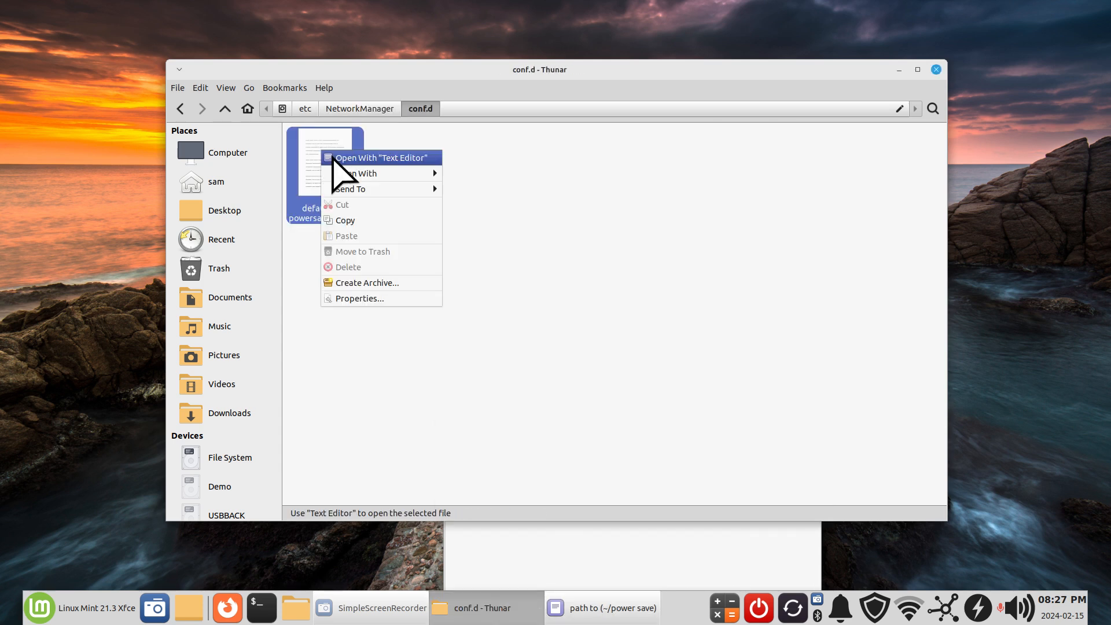
pyautogui.click(405, 298)
pyautogui.click(590, 197)
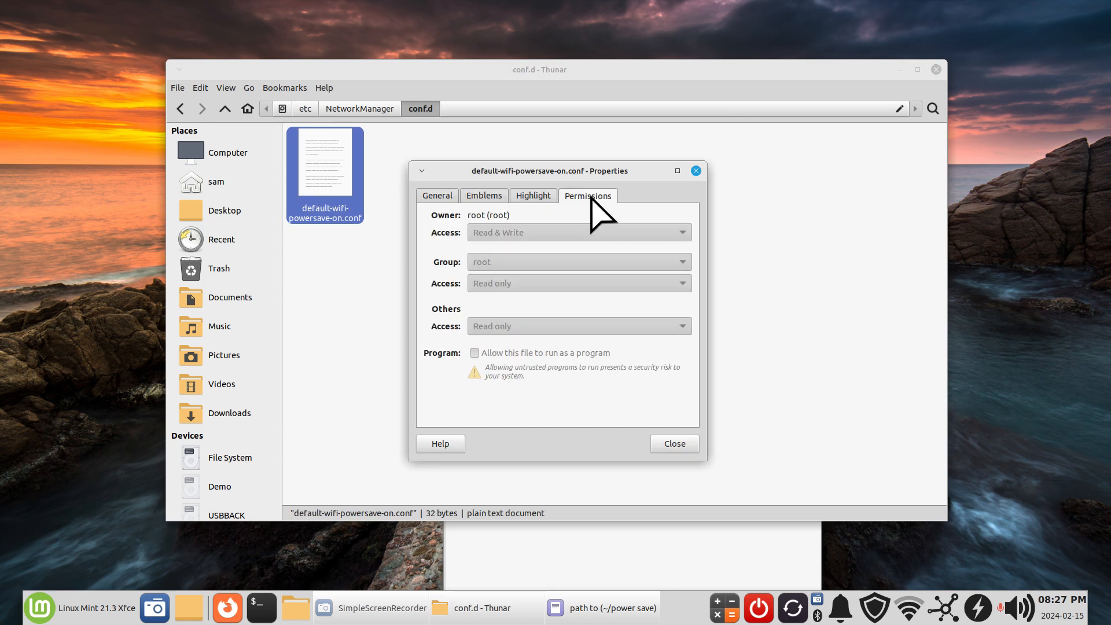
pyautogui.click(668, 443)
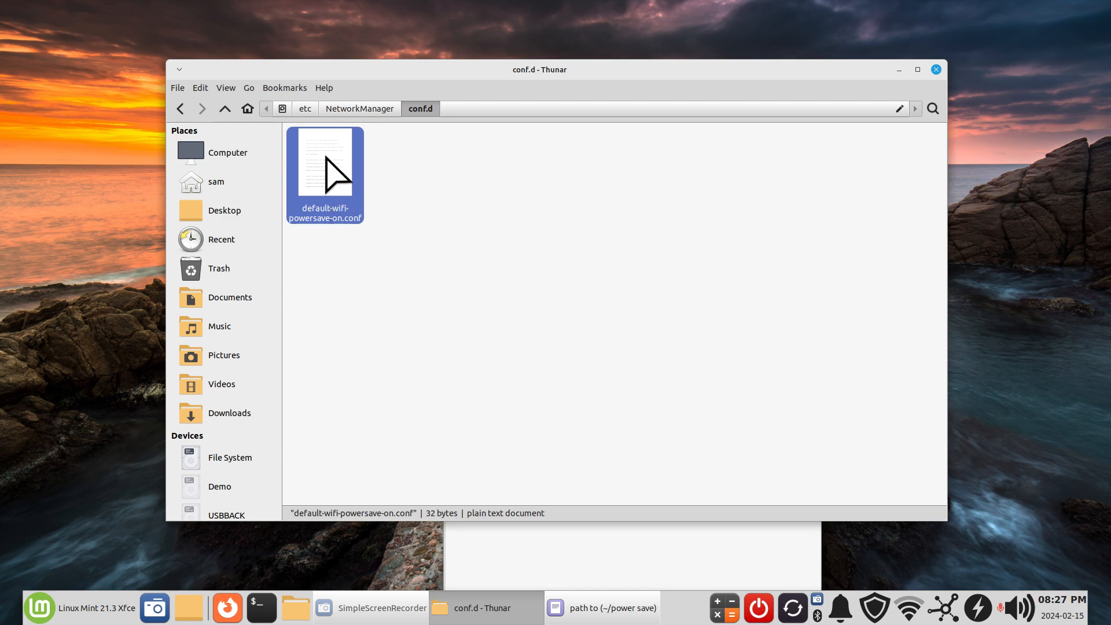
pyautogui.doubleClick(335, 173)
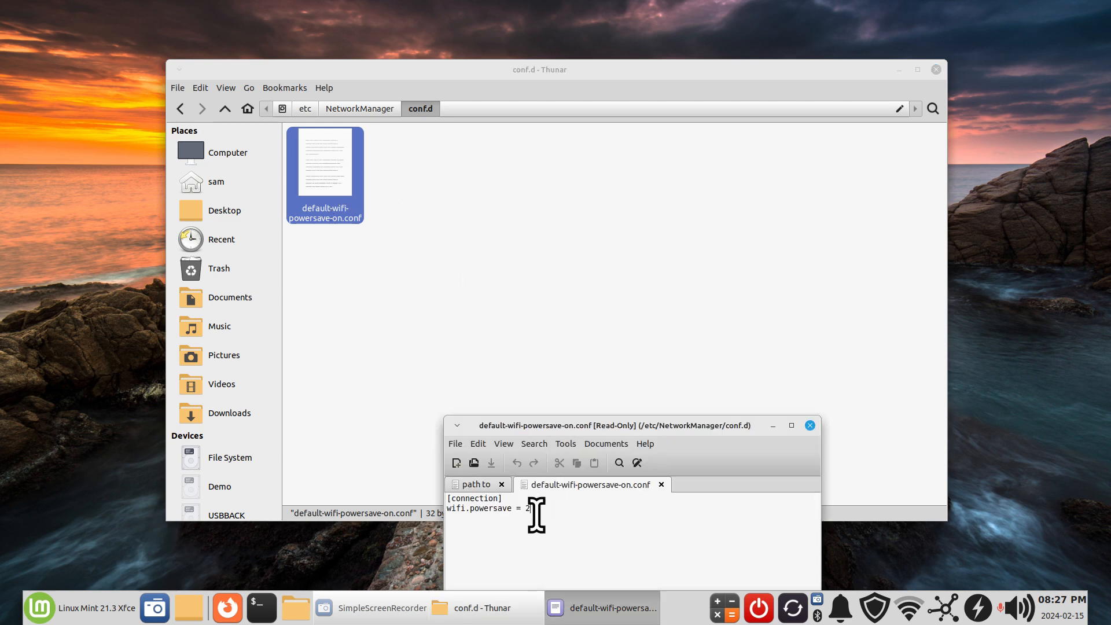
pyautogui.click(809, 425)
pyautogui.rightClick(466, 158)
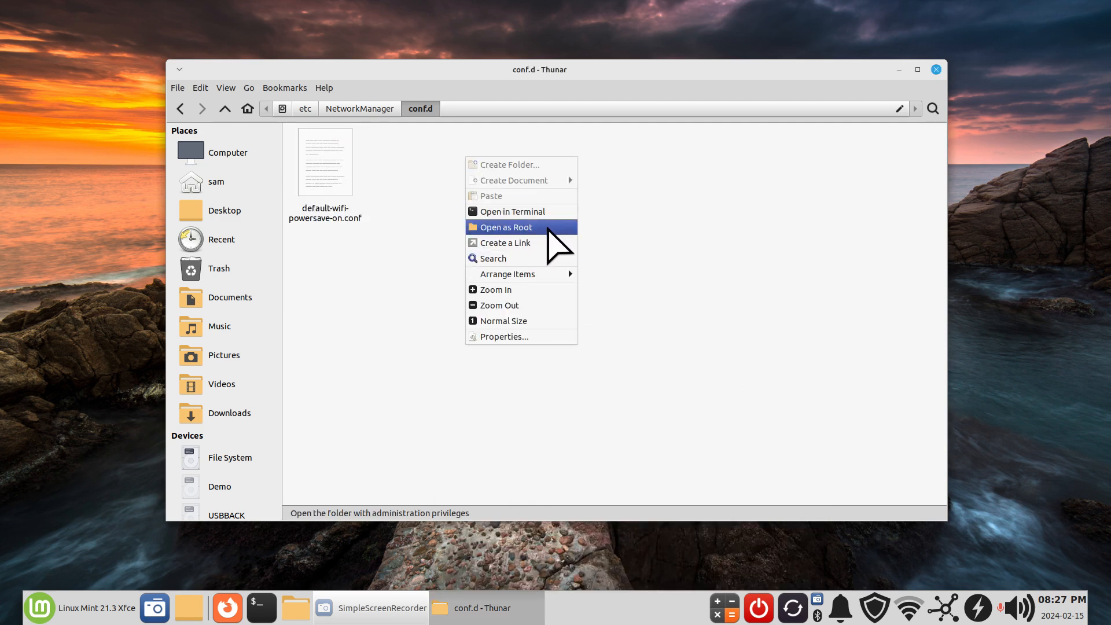
pyautogui.click(548, 227)
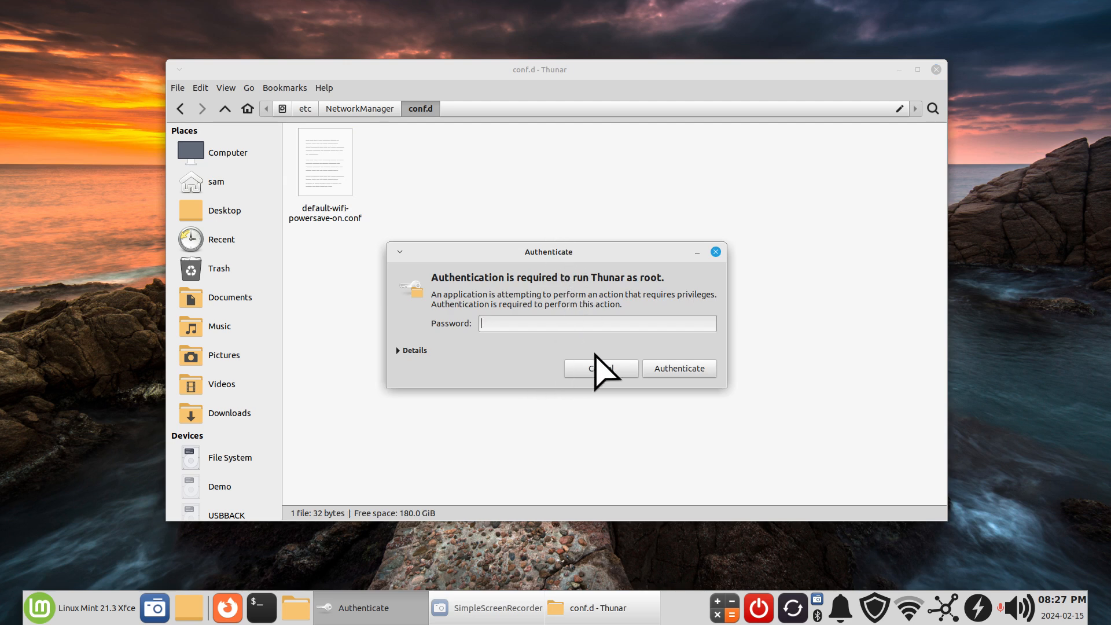
pyautogui.click(604, 370)
pyautogui.click(331, 146)
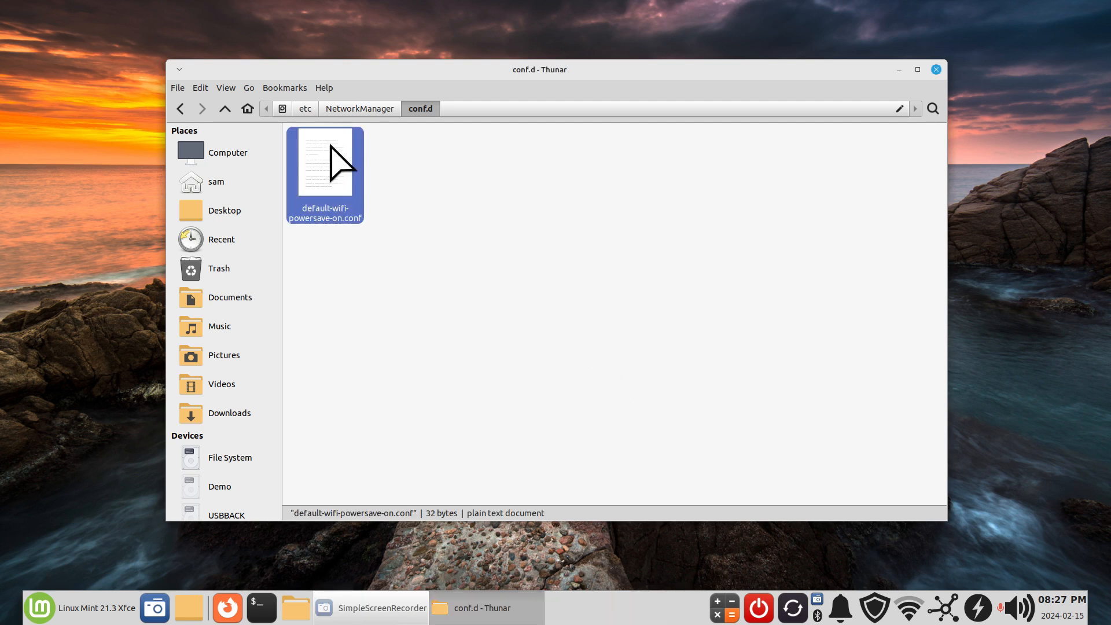
pyautogui.rightClick(331, 145)
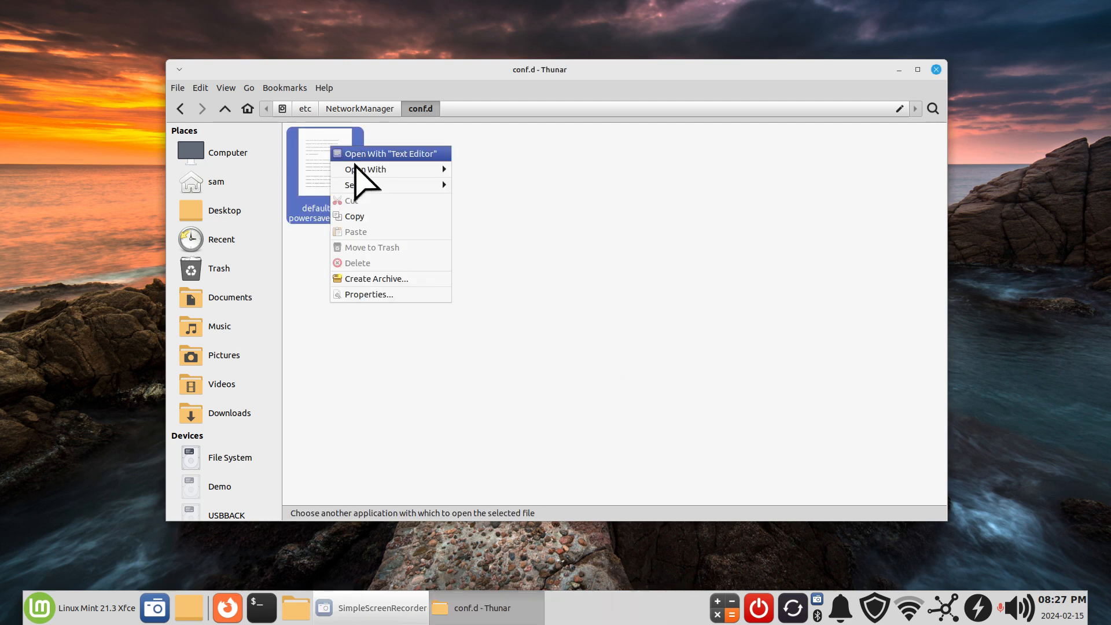
pyautogui.click(427, 362)
# - Open the conf.d folder as root, authenticating with the account password
pyautogui.rightClick(419, 185)
pyautogui.click(486, 258)
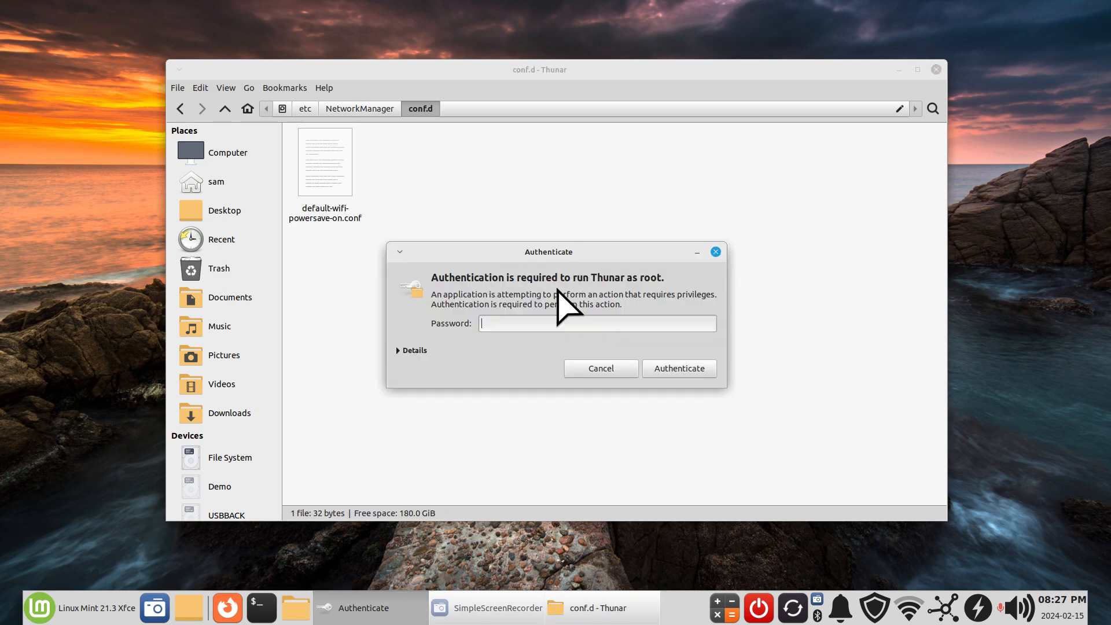
pyautogui.press('Return')
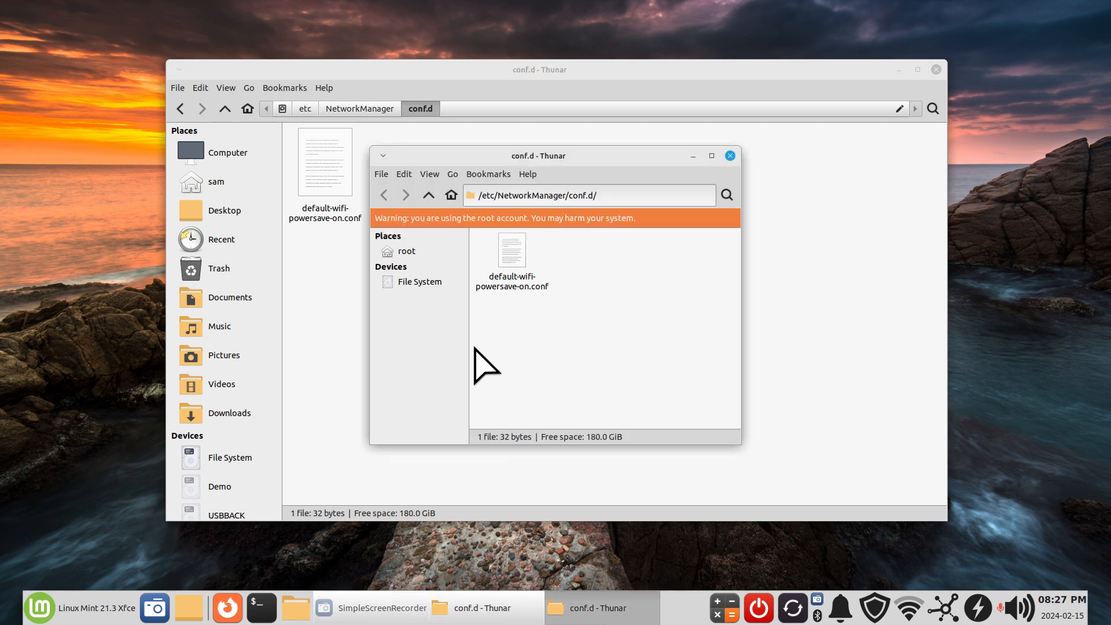
# - Open default-wifi-powersave-on.conf with root privileges, place the cursor before the wifi.powersave value, and close the editor and both folder windows without editing
pyautogui.doubleClick(511, 252)
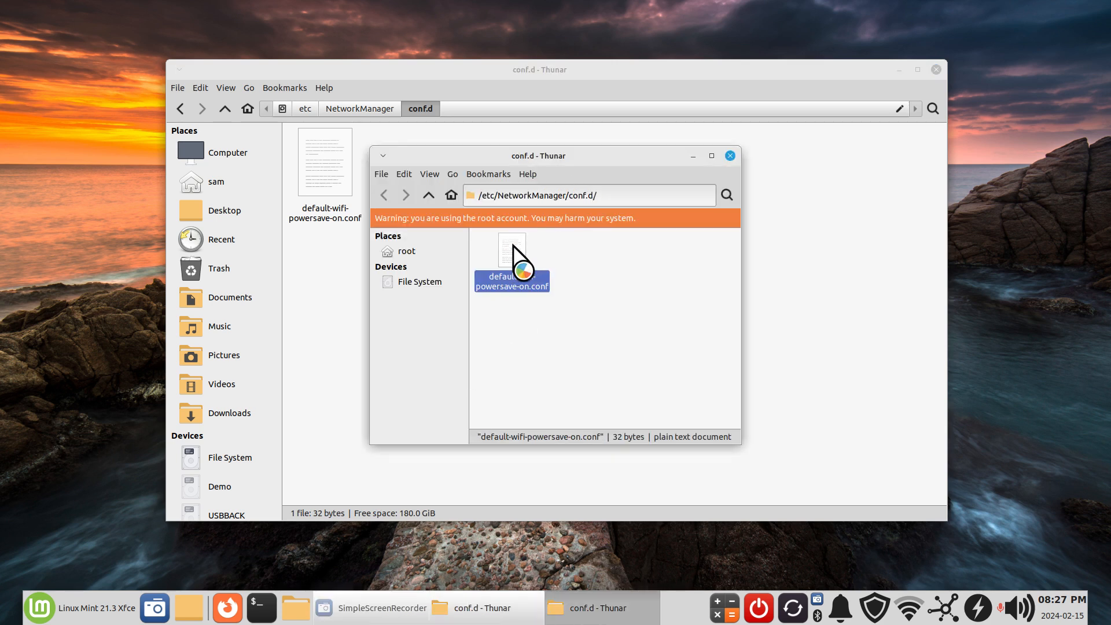
pyautogui.click(449, 251)
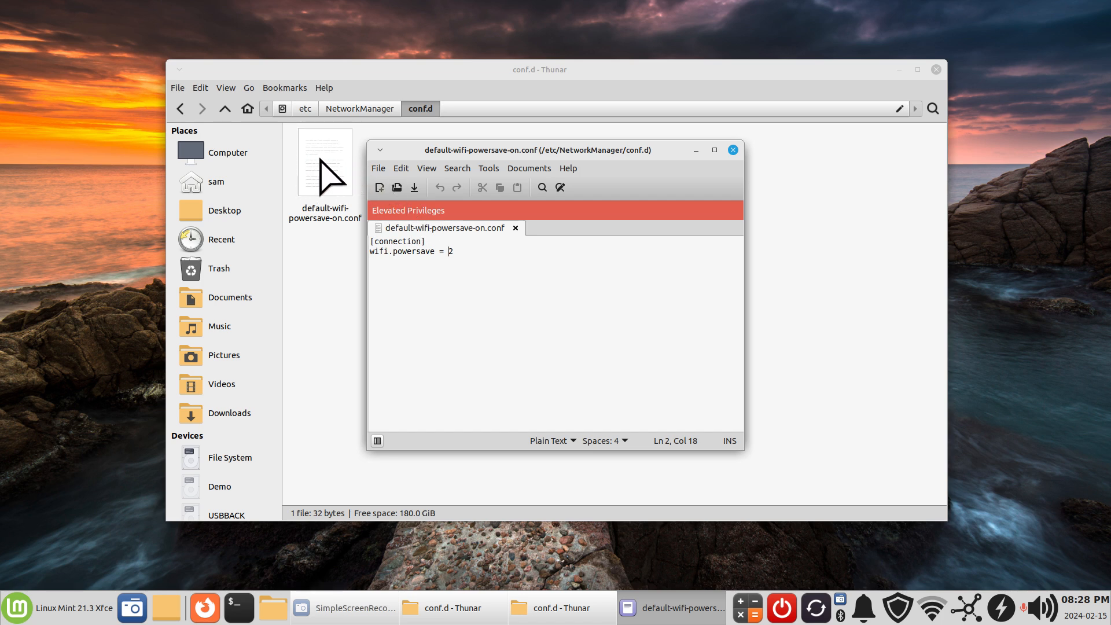
pyautogui.click(732, 150)
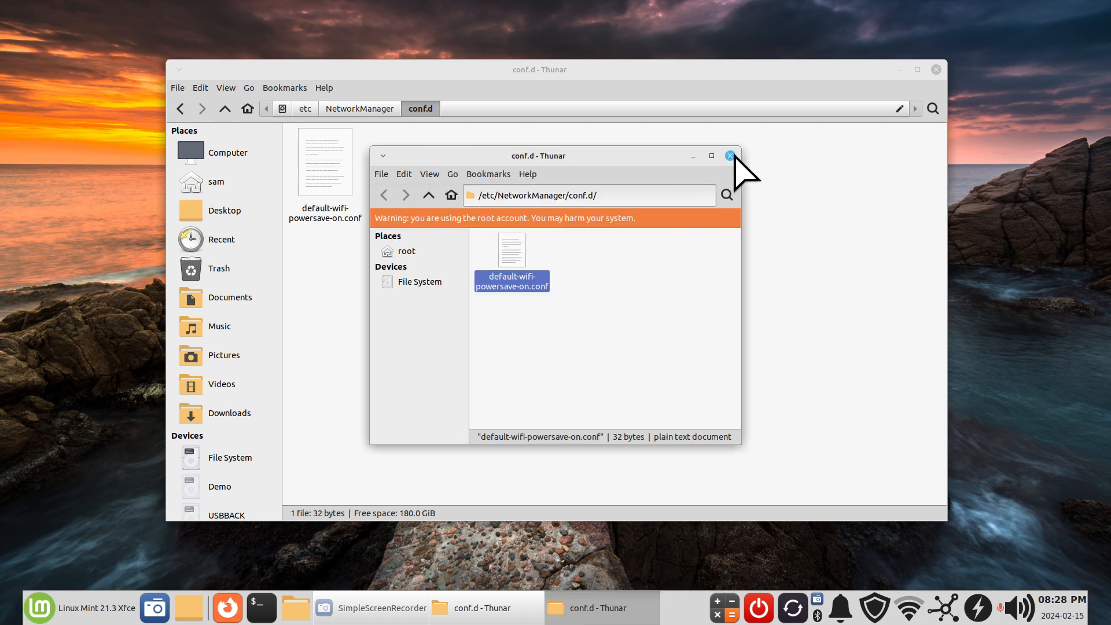
pyautogui.click(731, 156)
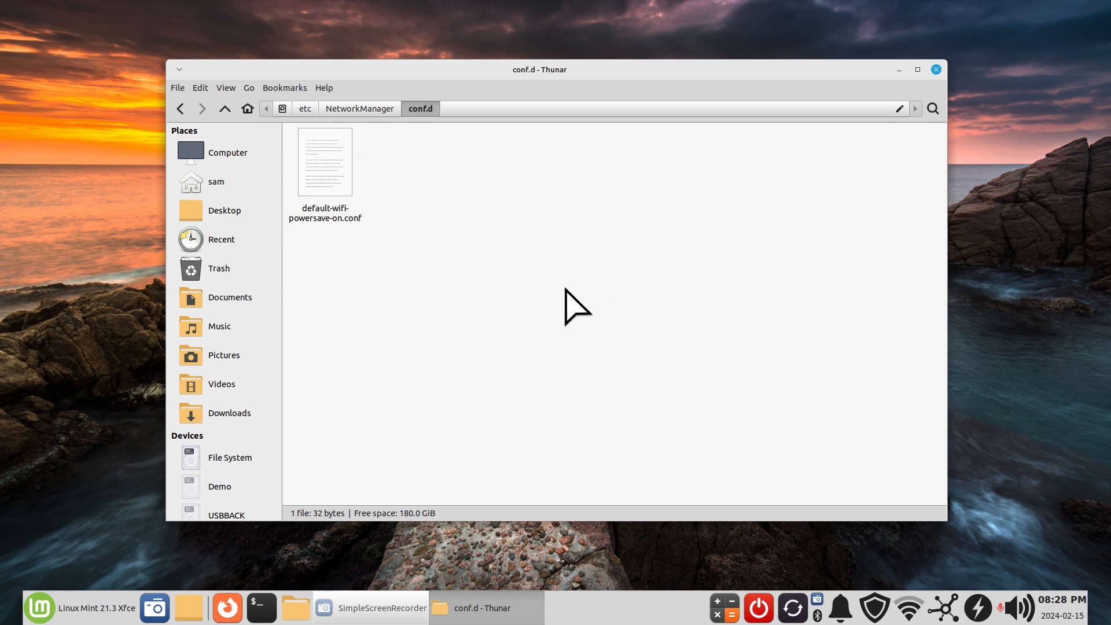
pyautogui.click(936, 70)
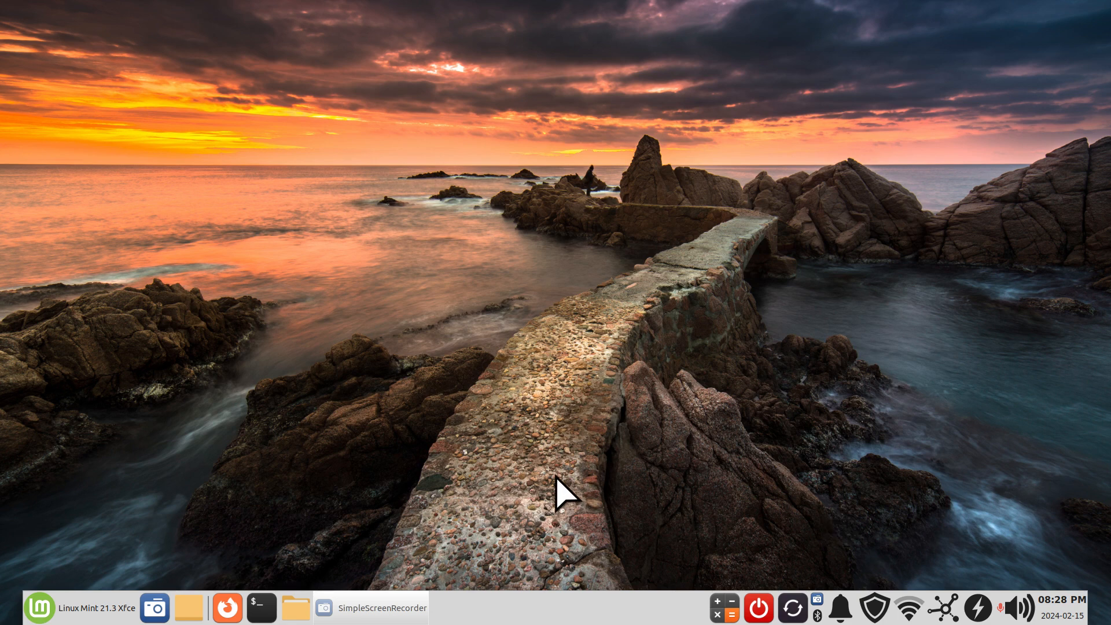
# - Switch to Warpinator and send 8.jpg from the Pictures folder to the mint212cool computer
pyautogui.click(943, 607)
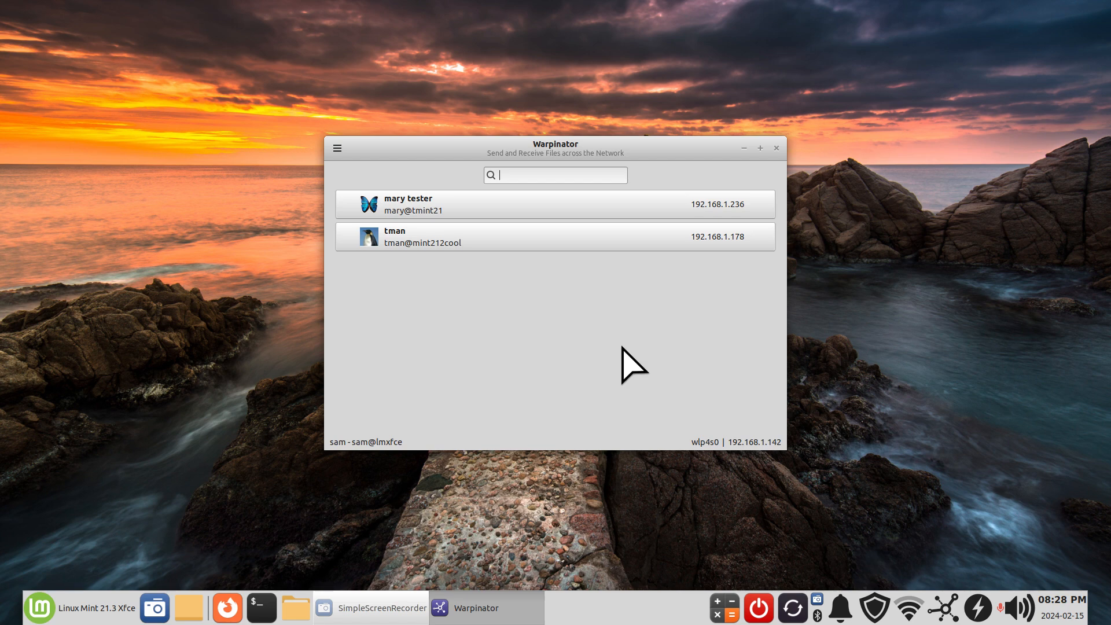
pyautogui.click(441, 247)
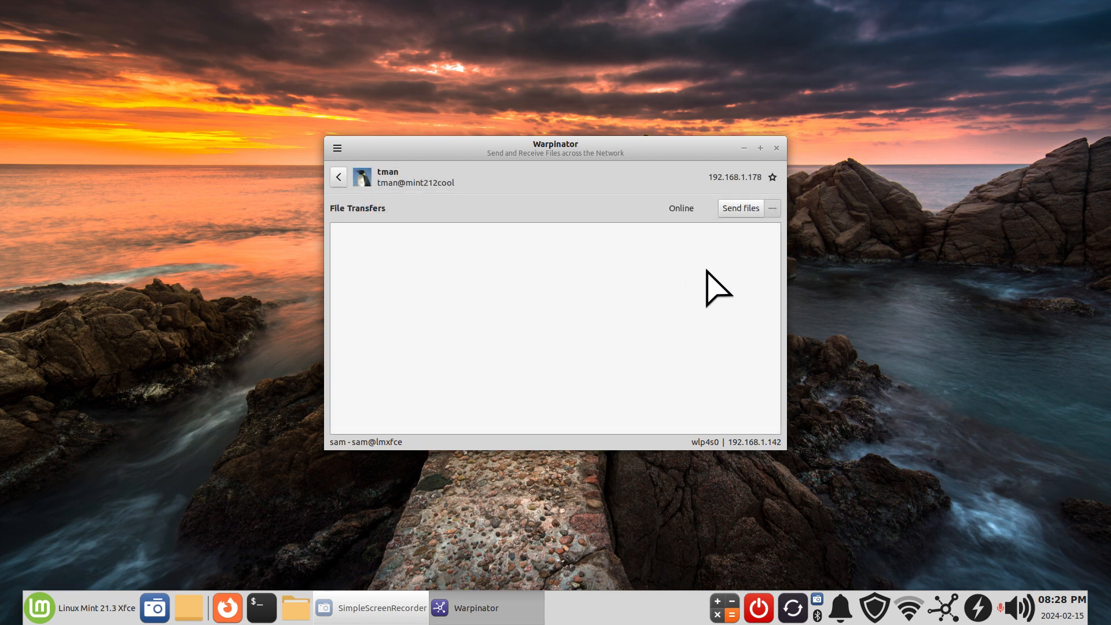
pyautogui.click(741, 210)
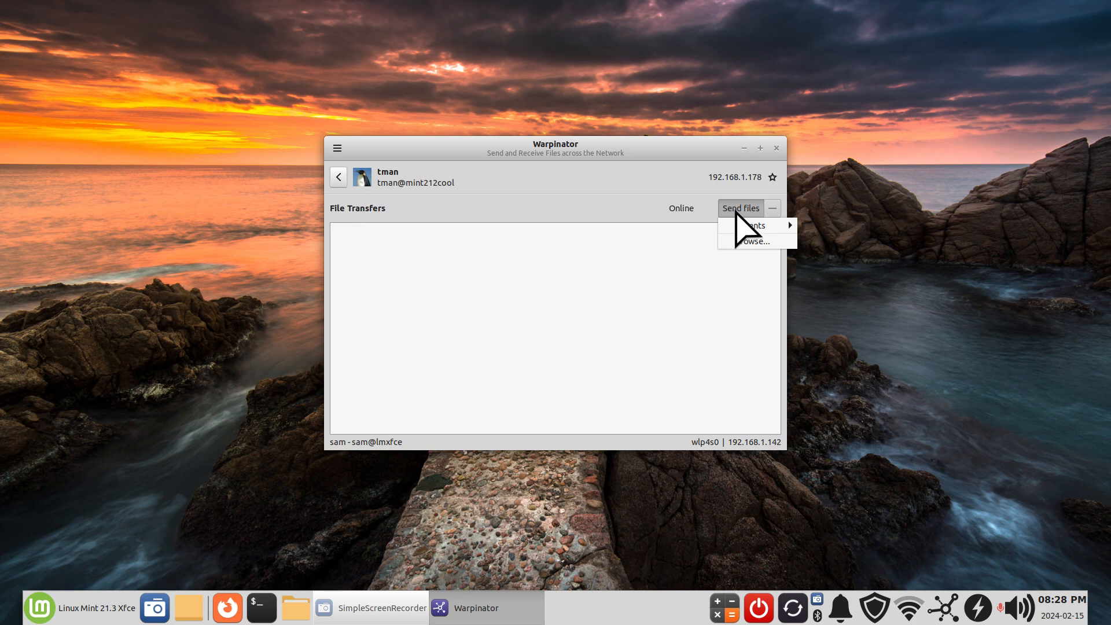
pyautogui.click(760, 241)
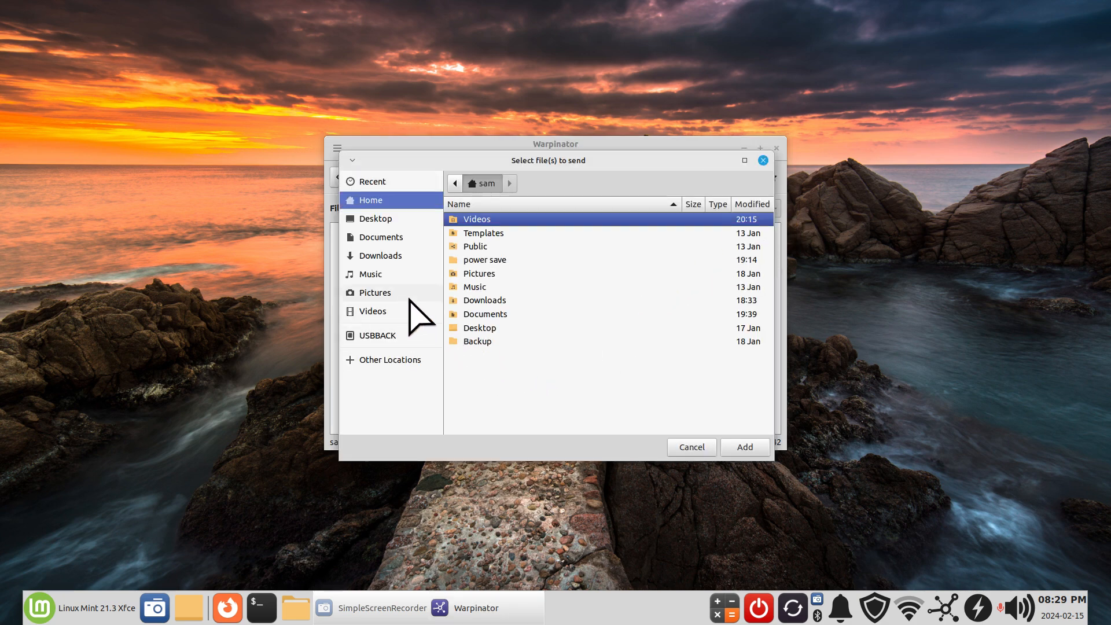
pyautogui.click(396, 293)
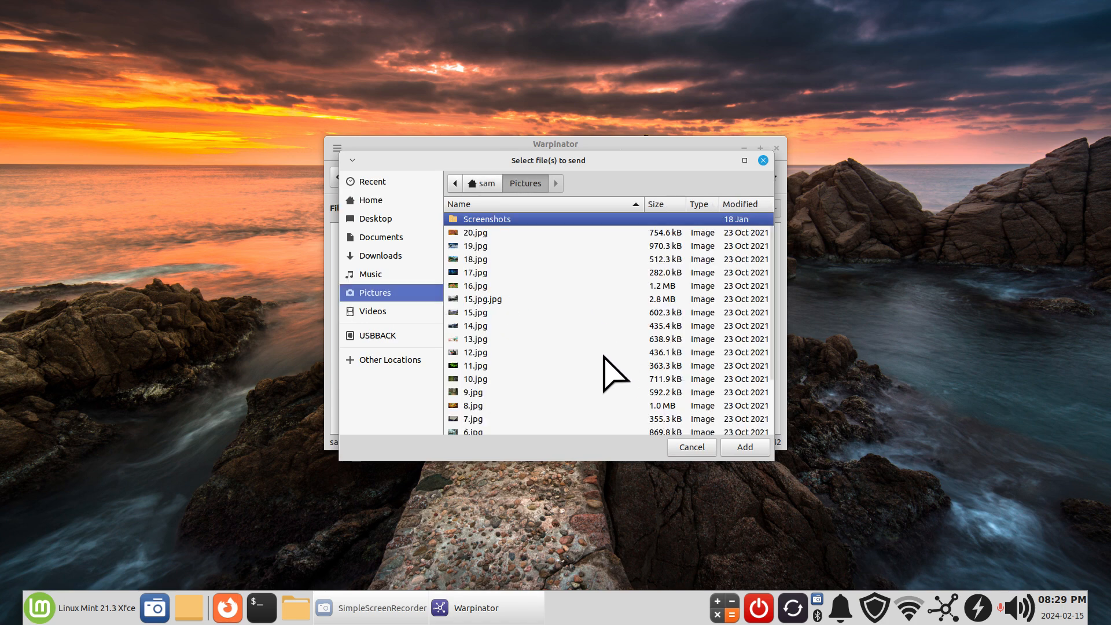
pyautogui.click(472, 407)
pyautogui.click(740, 447)
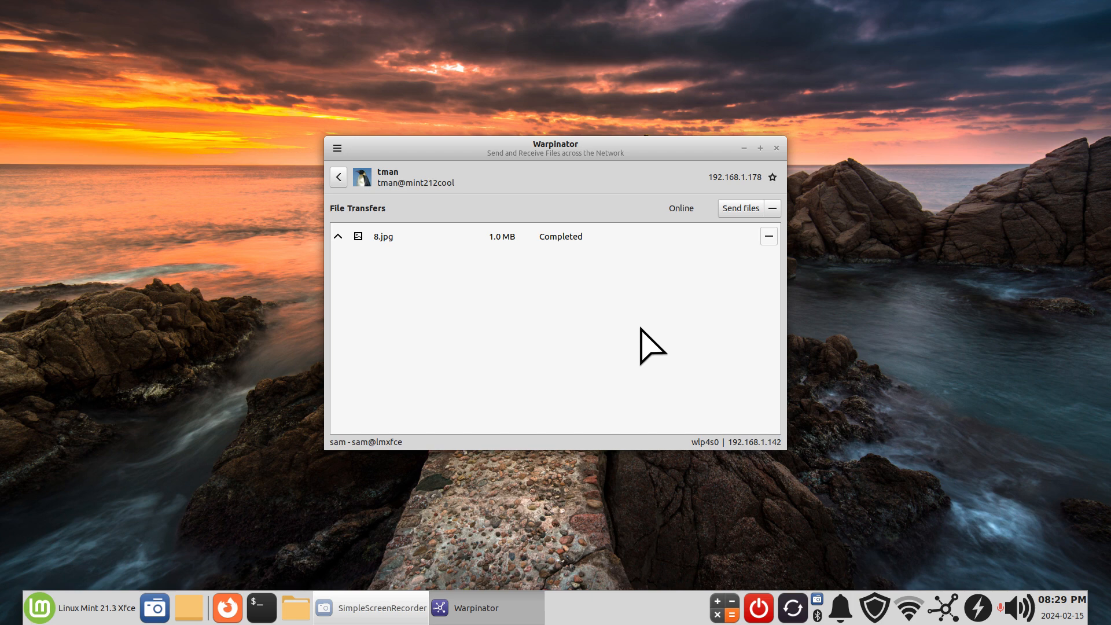
pyautogui.click(339, 177)
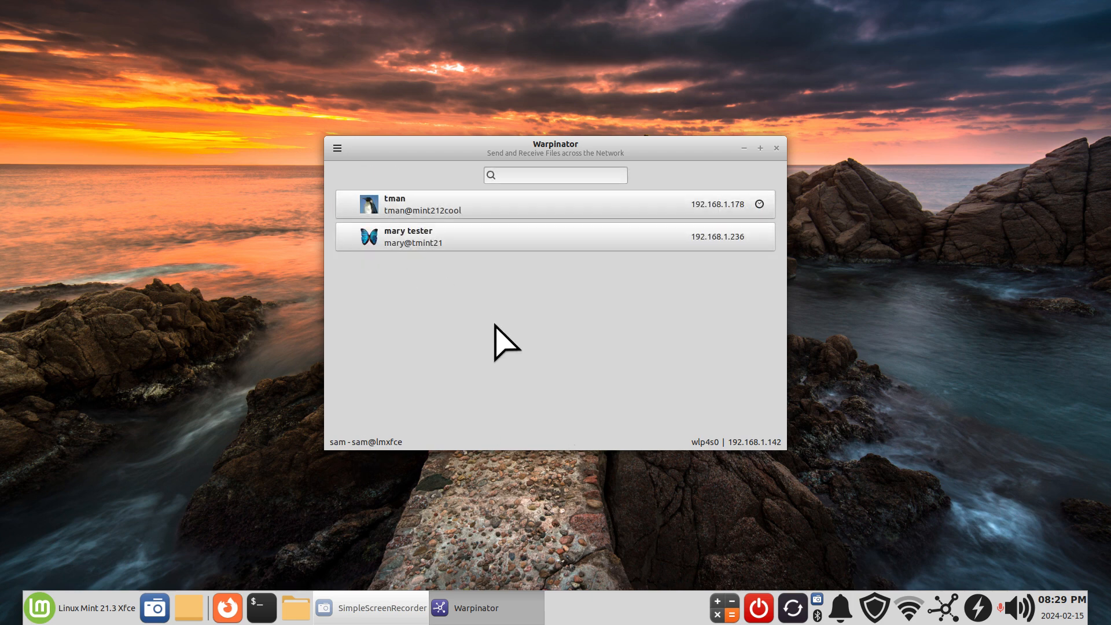
pyautogui.moveTo(682, 150); pyautogui.dragTo(571, 157)
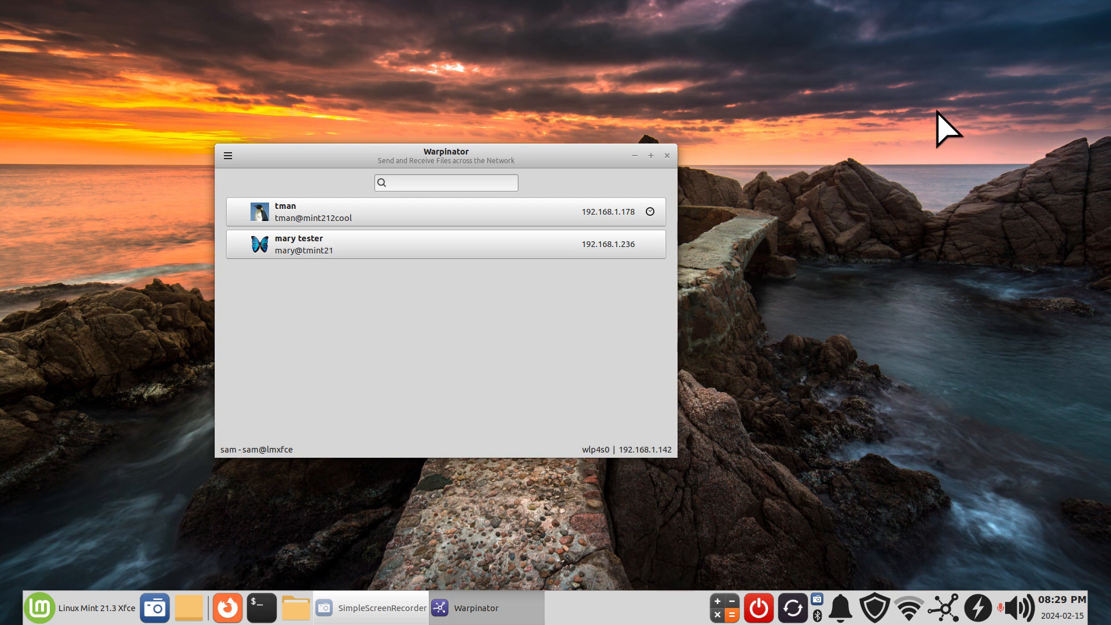
pyautogui.click(667, 155)
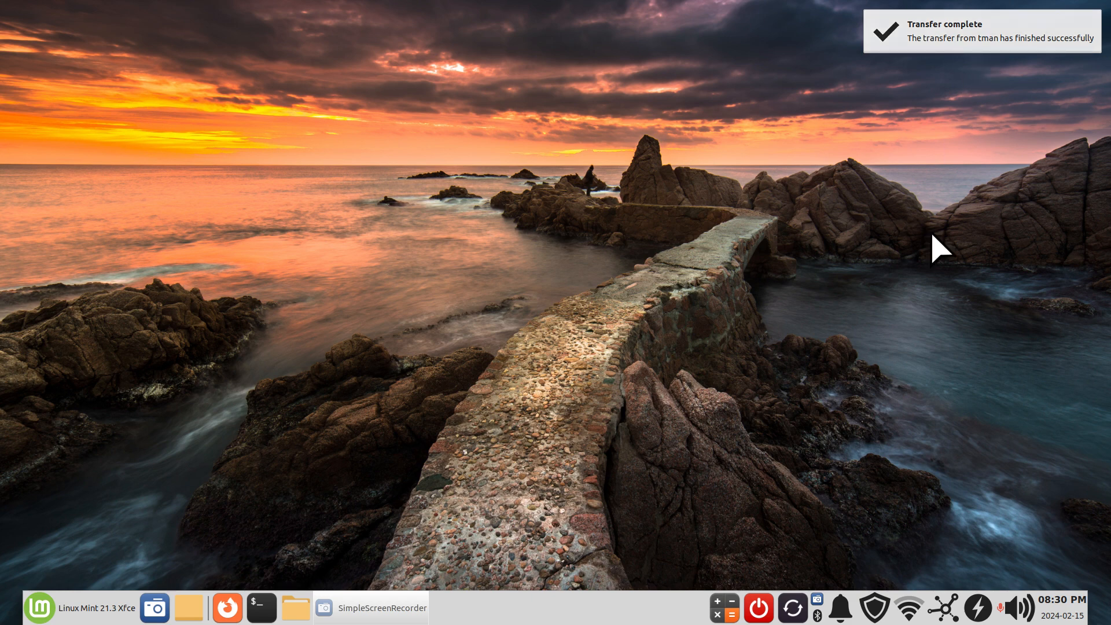
# - Reopen Warpinator to view the transfers with mint212cool, and check for commands.txt in the Warpinator folder inside Downloads, closing the file manager
pyautogui.click(944, 607)
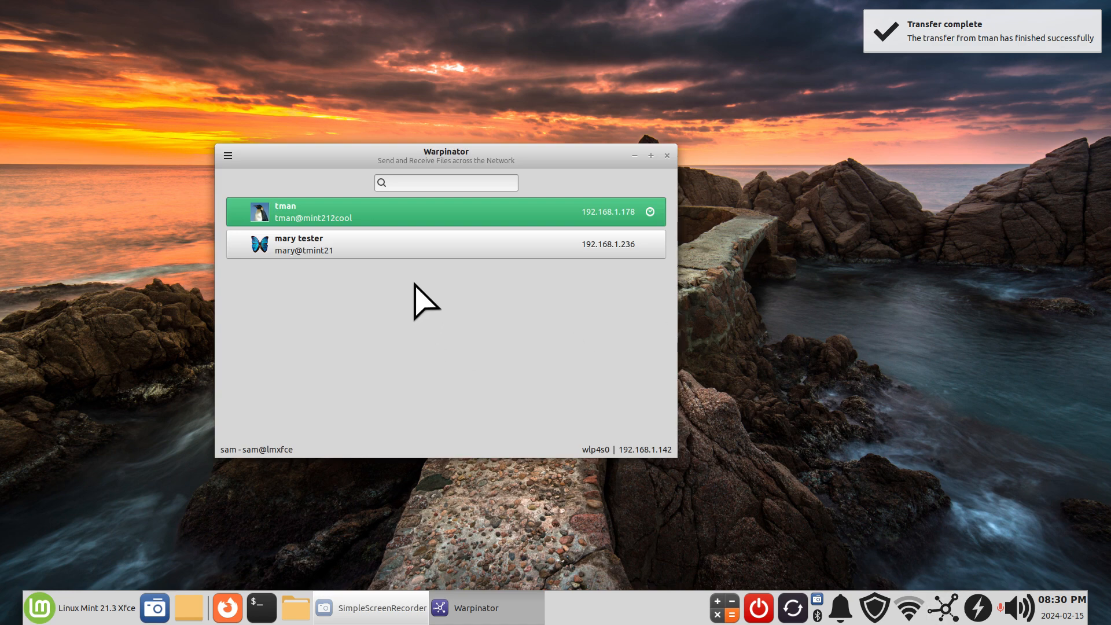
pyautogui.click(403, 218)
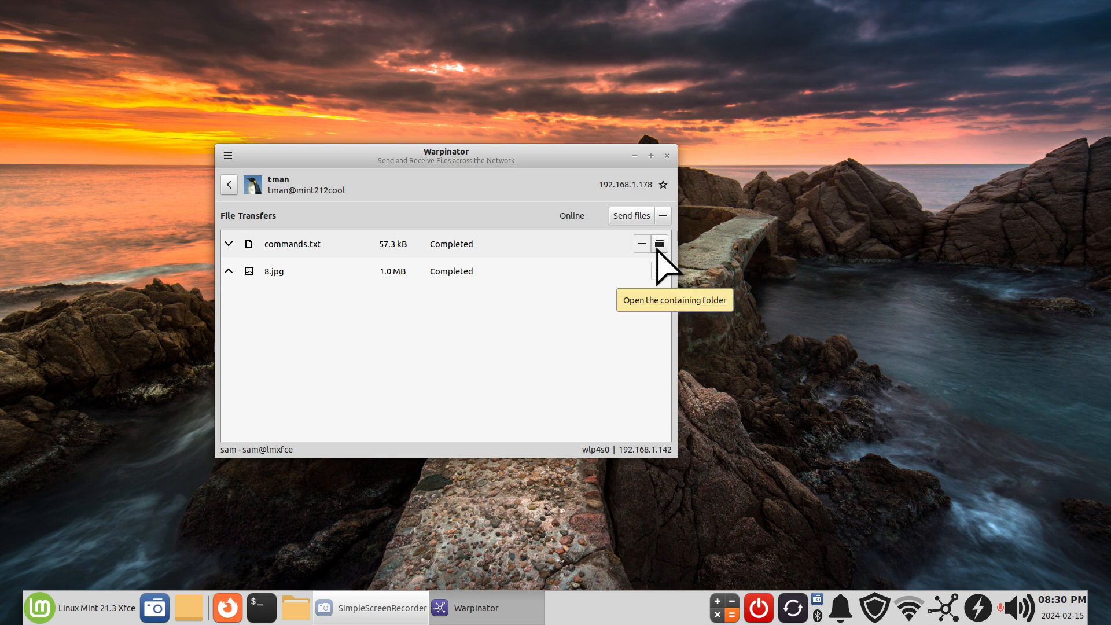
pyautogui.click(296, 605)
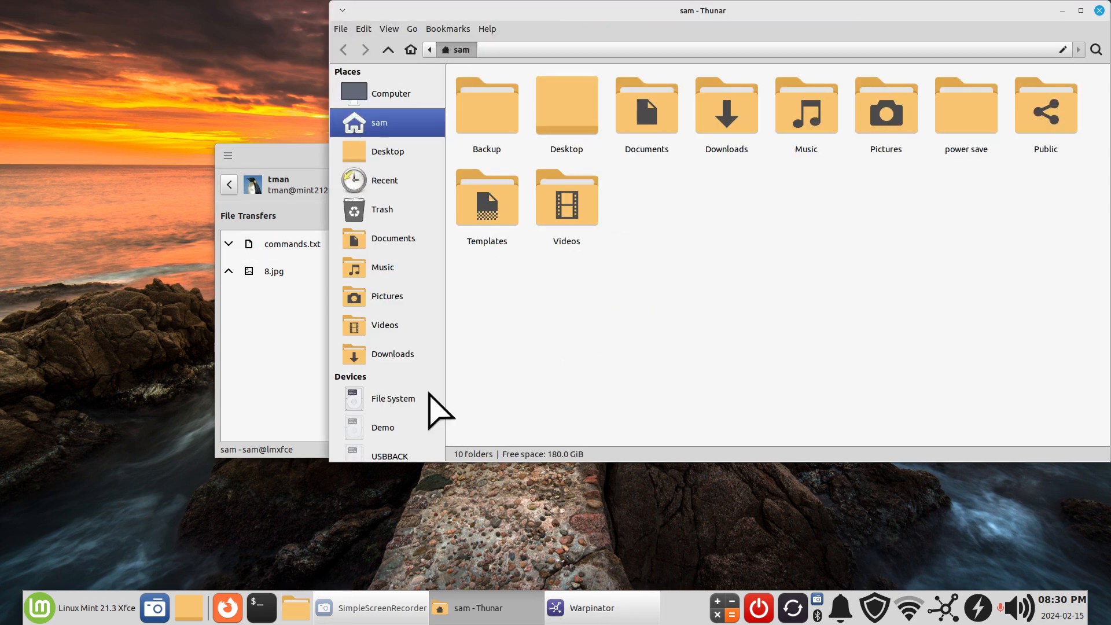
pyautogui.click(396, 355)
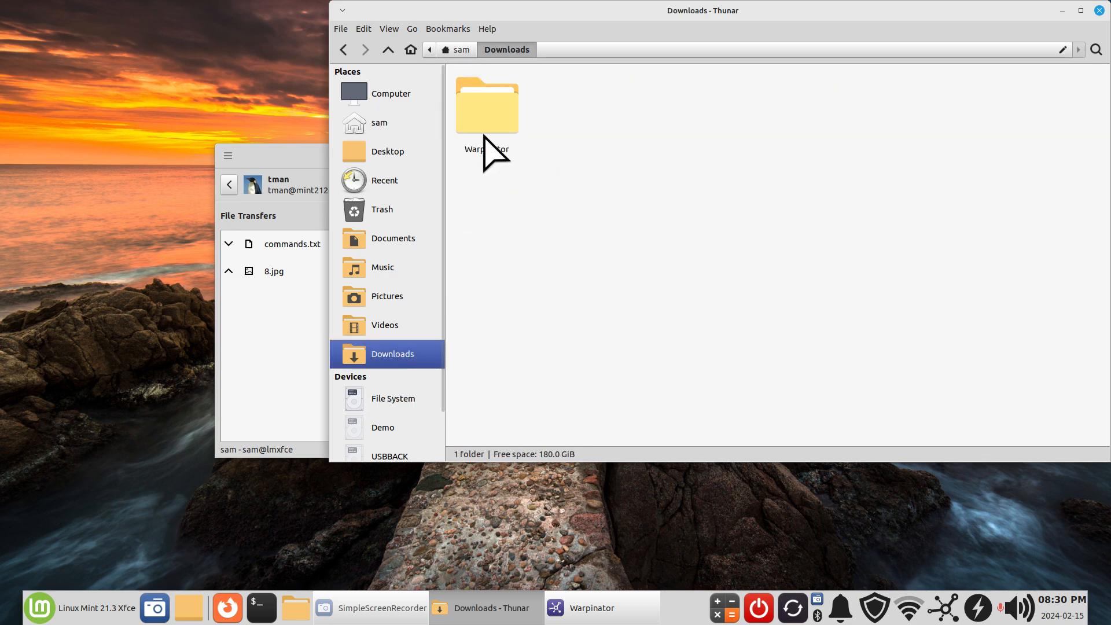
pyautogui.doubleClick(485, 162)
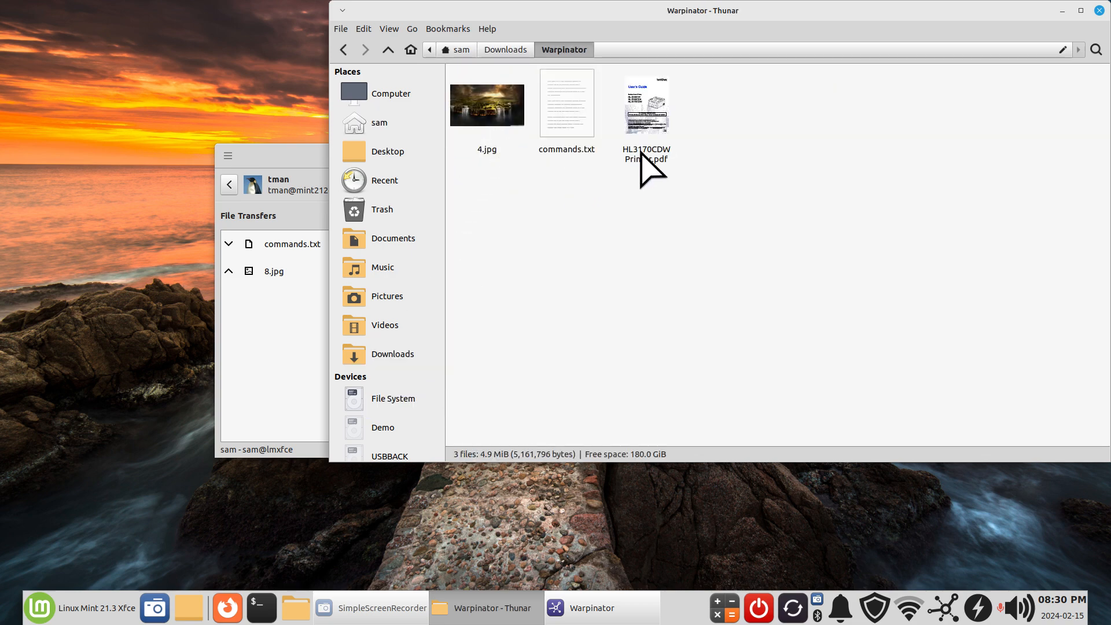
pyautogui.click(1098, 11)
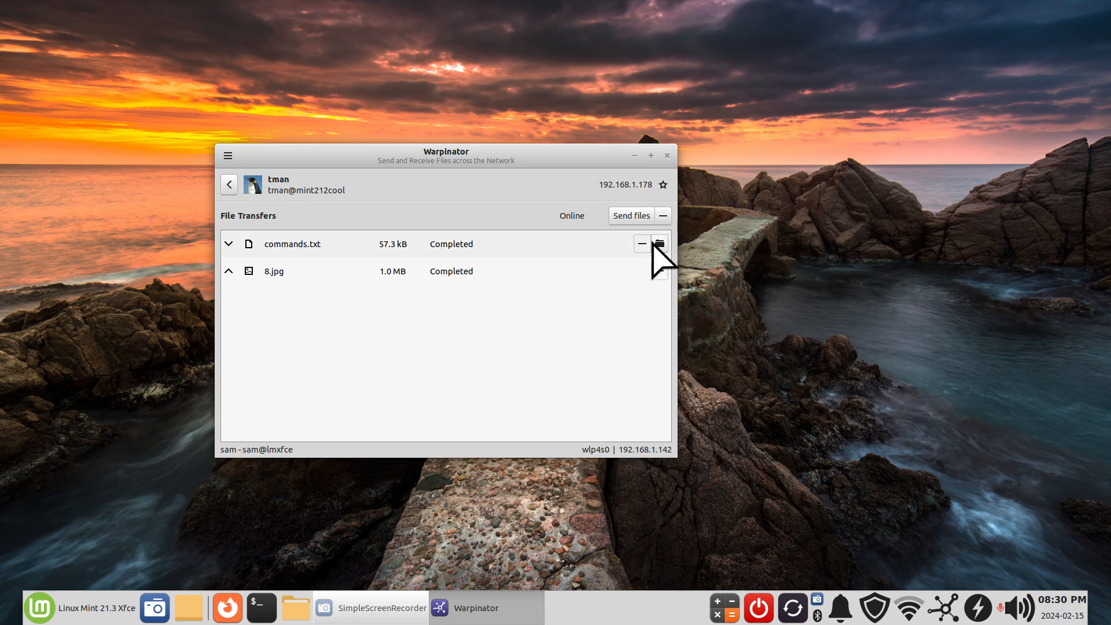
# - Show the received commands.txt in its containing folder from the transfer entry, close that folder, and reload mint212cool's transfer list from the device list
pyautogui.click(658, 244)
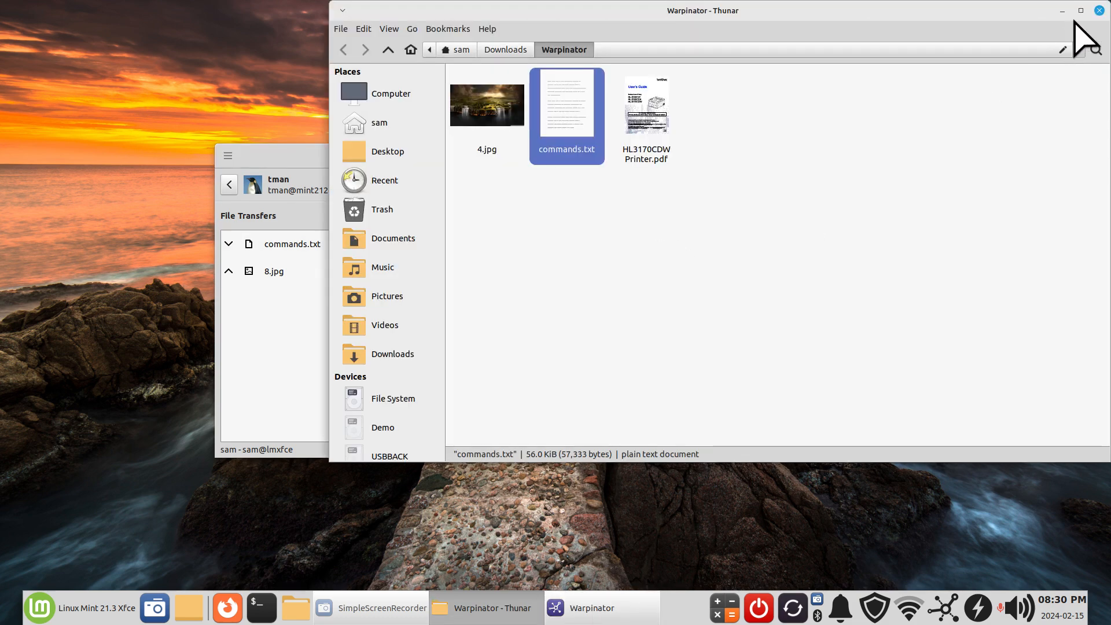
pyautogui.click(1098, 10)
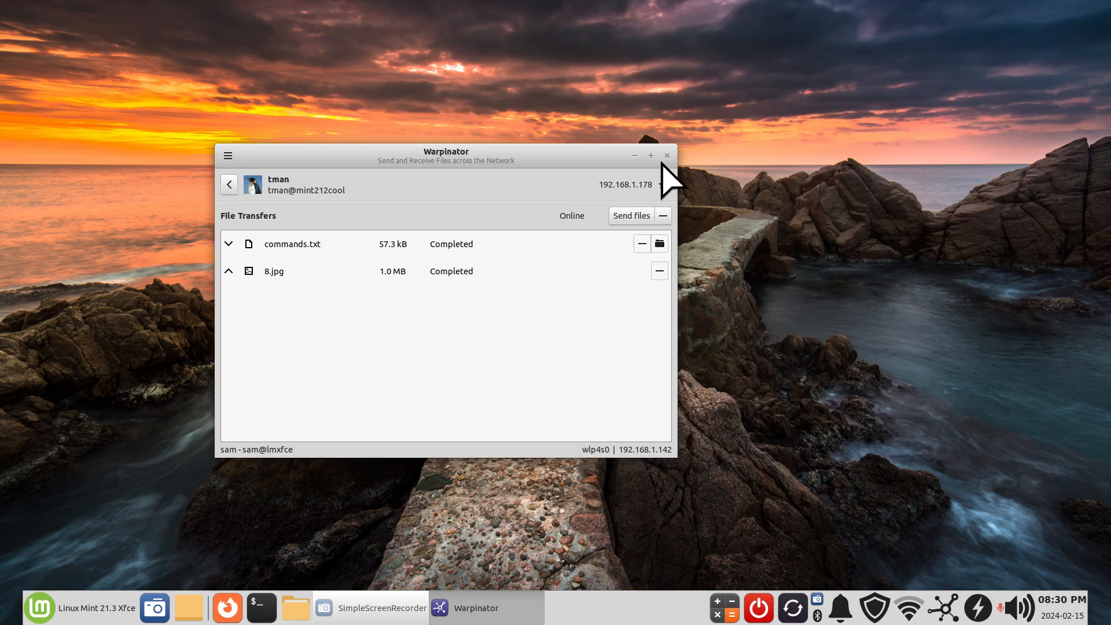
pyautogui.click(229, 184)
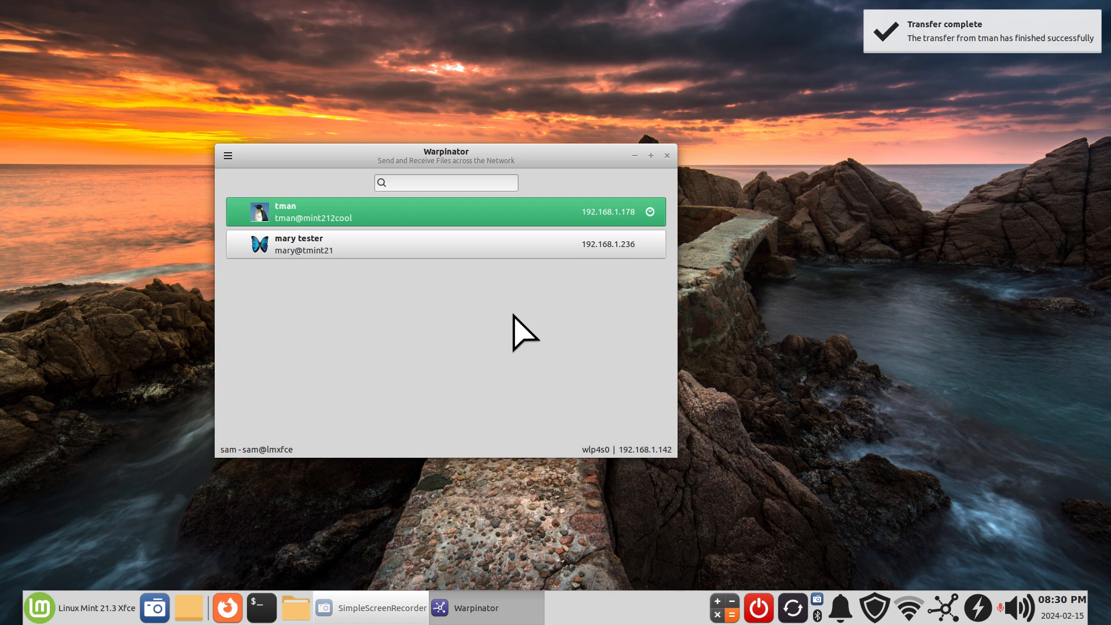
pyautogui.click(397, 214)
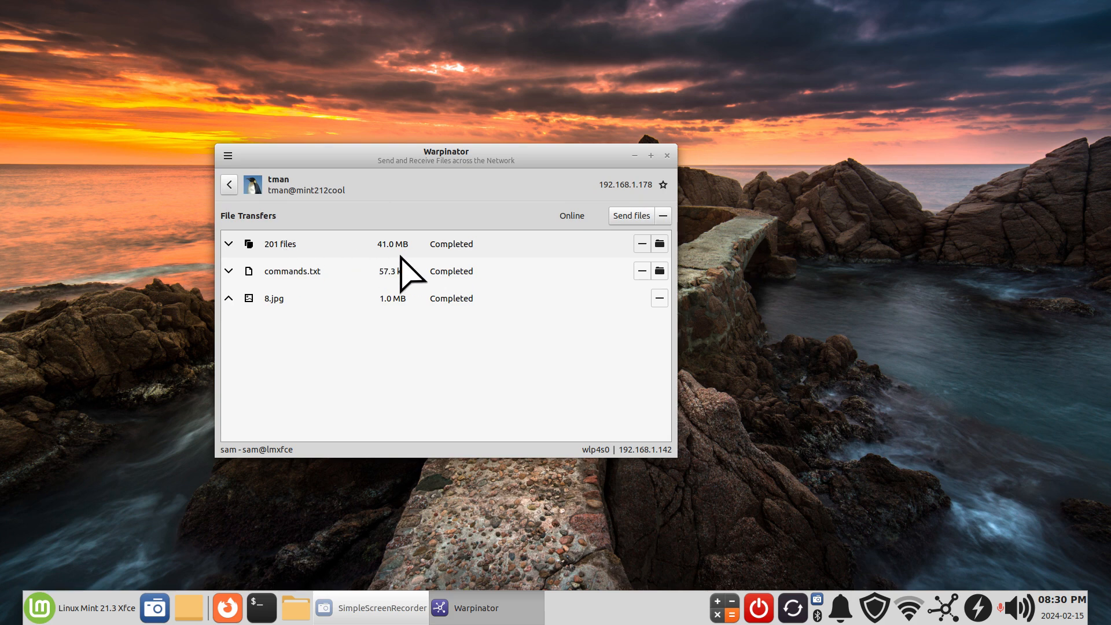
# - Open the containing folder of the received 201-file transfer, browse the icons folder's contents, and return to the Warpinator folder
pyautogui.click(659, 243)
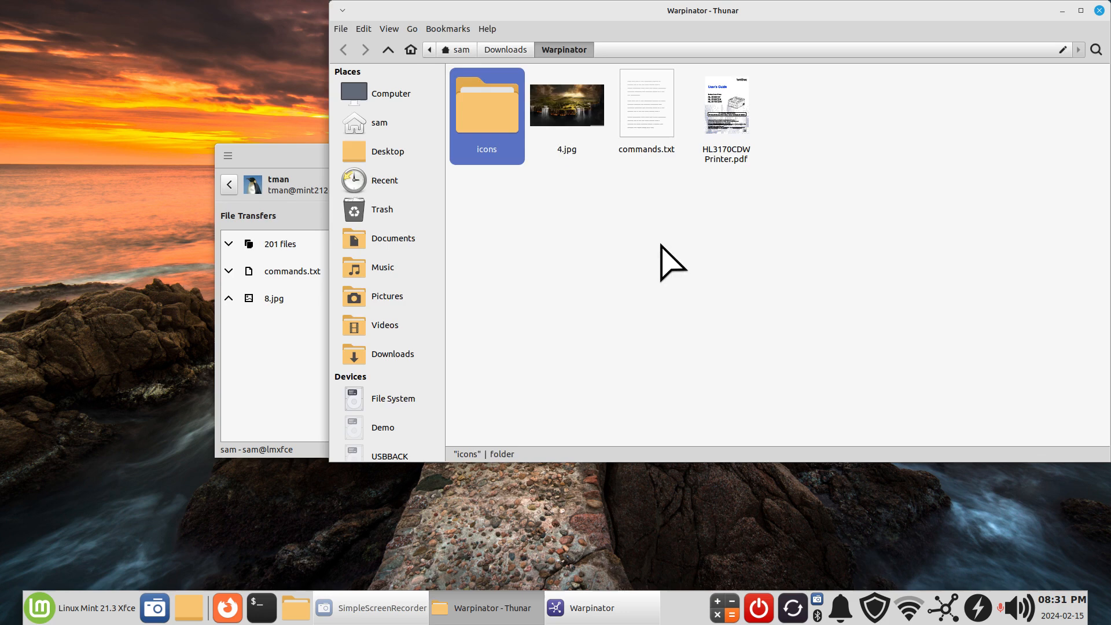
pyautogui.doubleClick(501, 133)
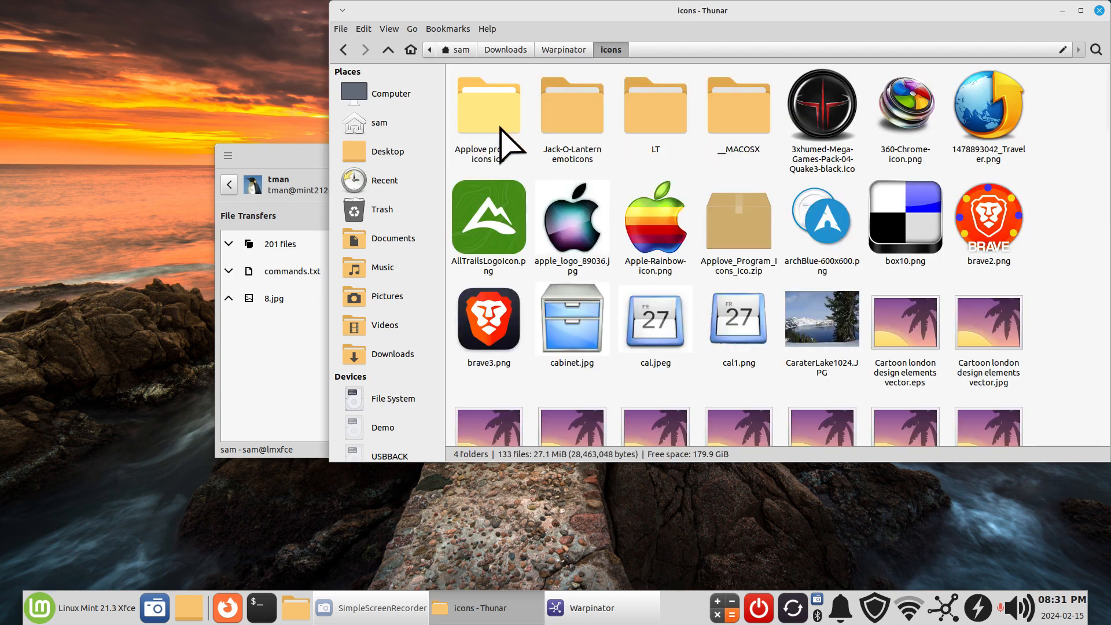
pyautogui.scroll(-5, 534, 211)
pyautogui.scroll(5, 535, 214)
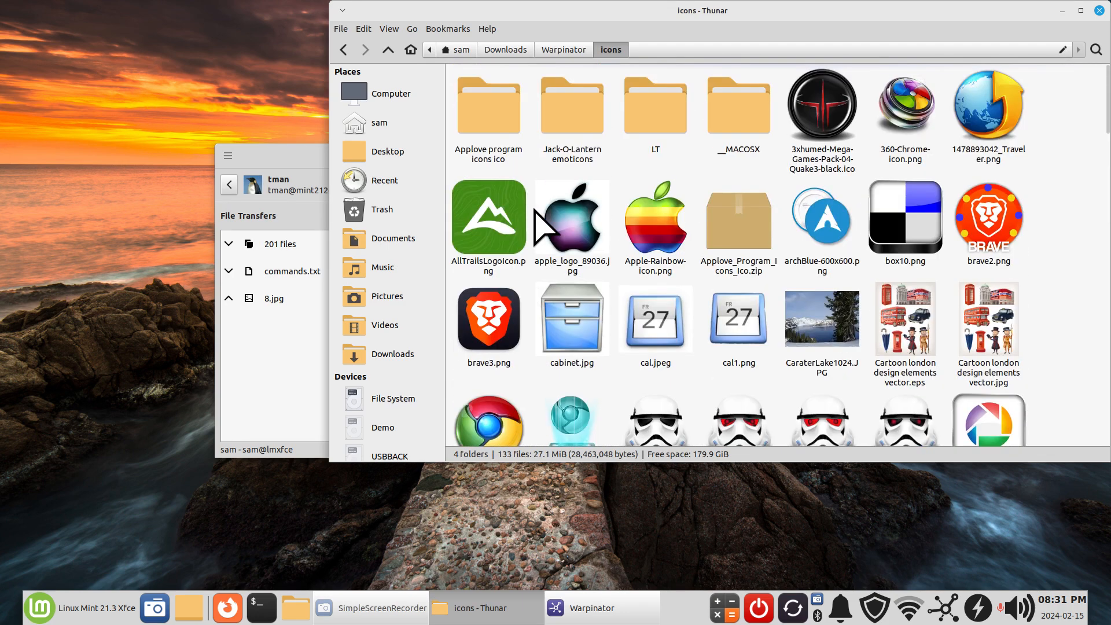
pyautogui.click(564, 49)
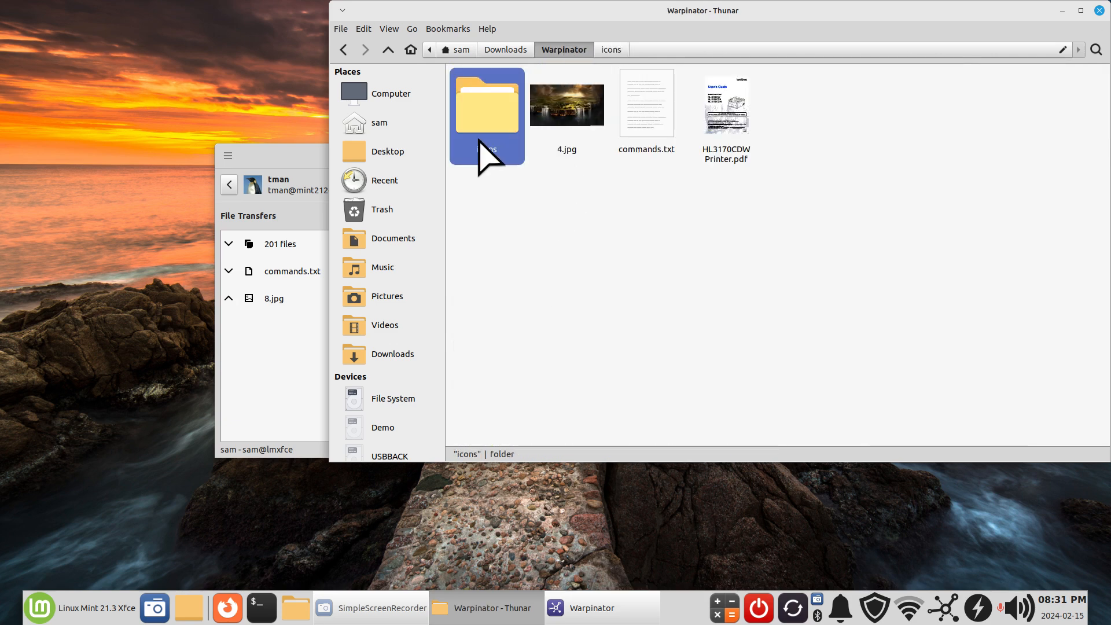
# - Check the received icons folder's size in its properties, close the dialog, and deselect the folder
pyautogui.rightClick(479, 105)
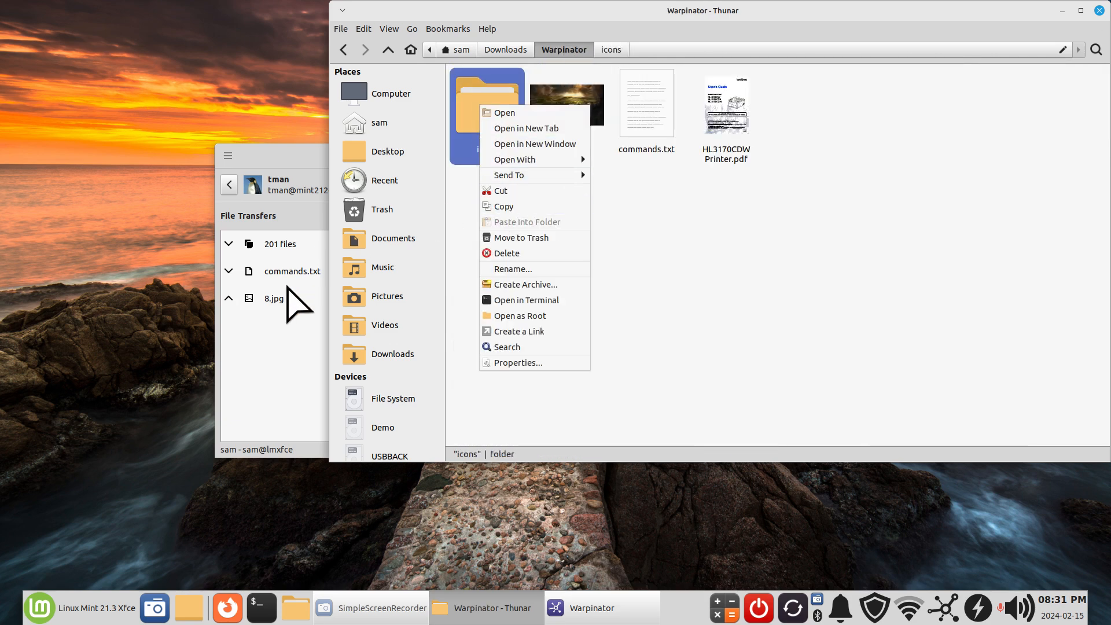
pyautogui.click(693, 273)
pyautogui.rightClick(495, 108)
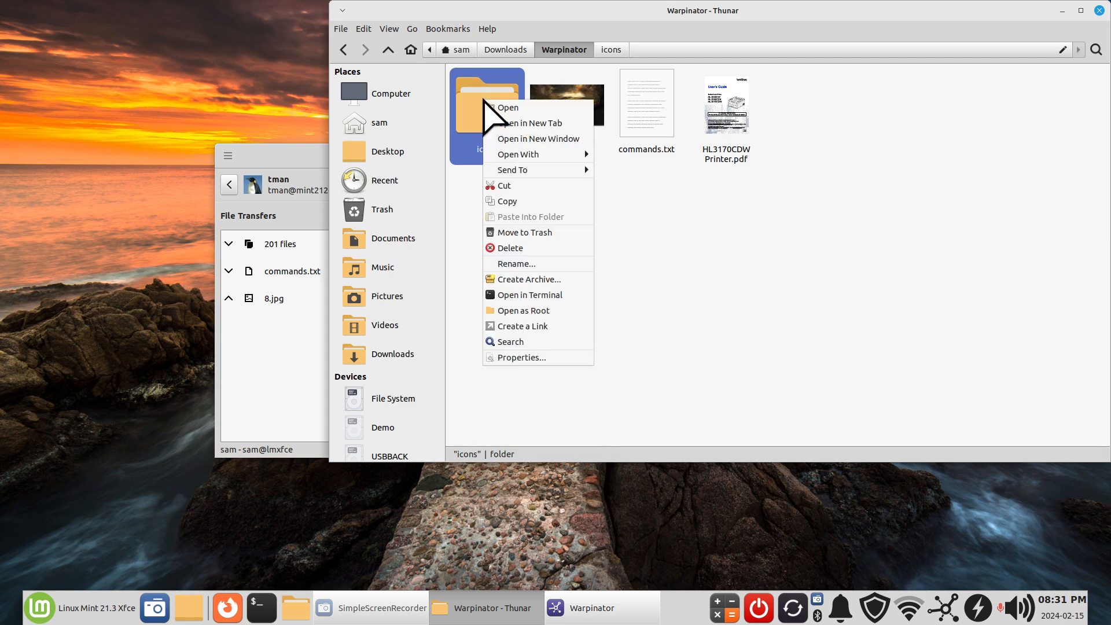
pyautogui.click(552, 361)
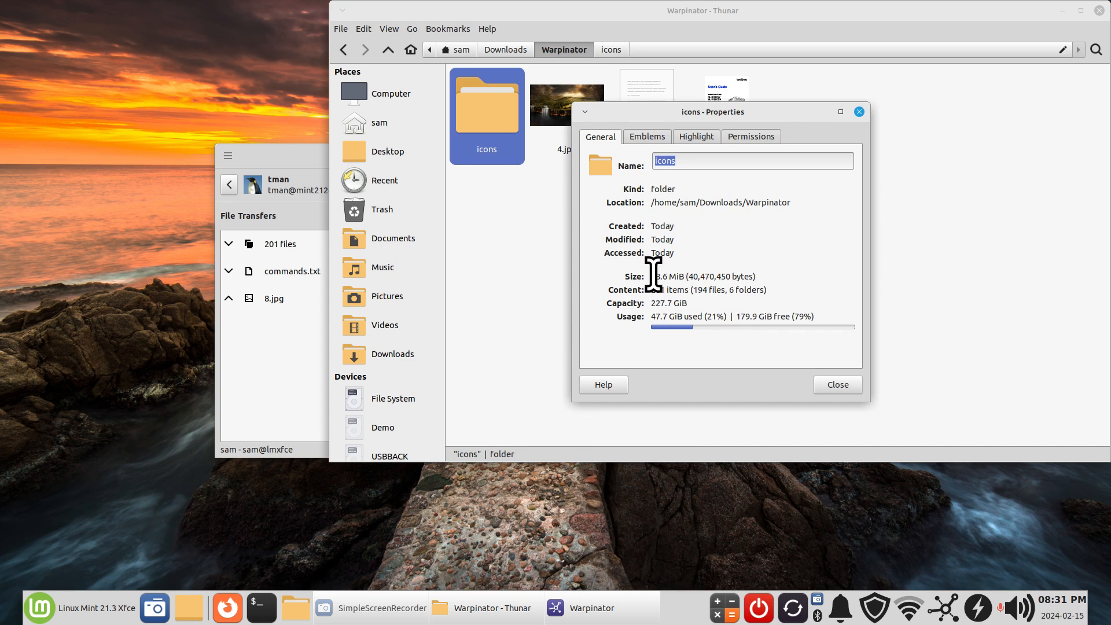
pyautogui.moveTo(653, 276); pyautogui.dragTo(781, 276)
pyautogui.click(823, 381)
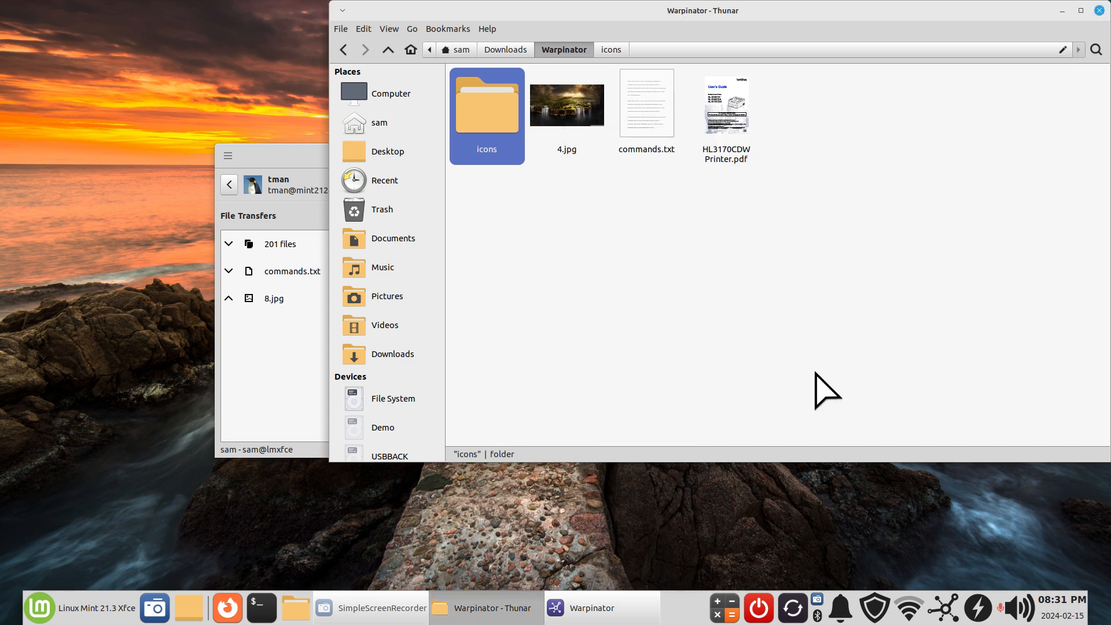
pyautogui.click(631, 322)
# - Review Warpinator's general preferences for received files, closing the file manager and the preferences window
pyautogui.click(227, 156)
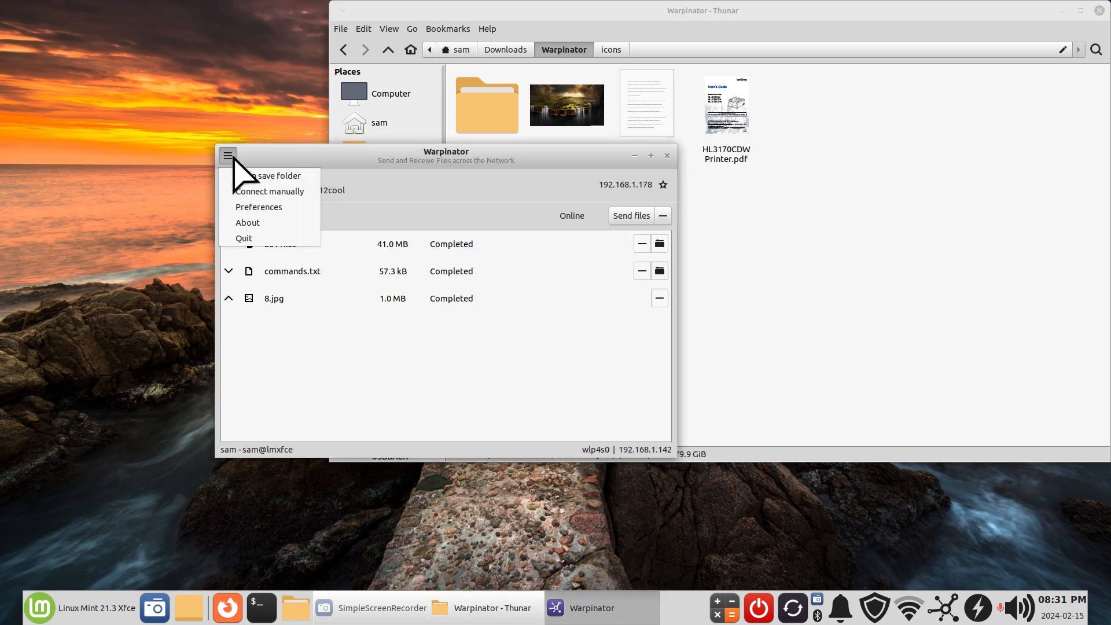
pyautogui.click(257, 207)
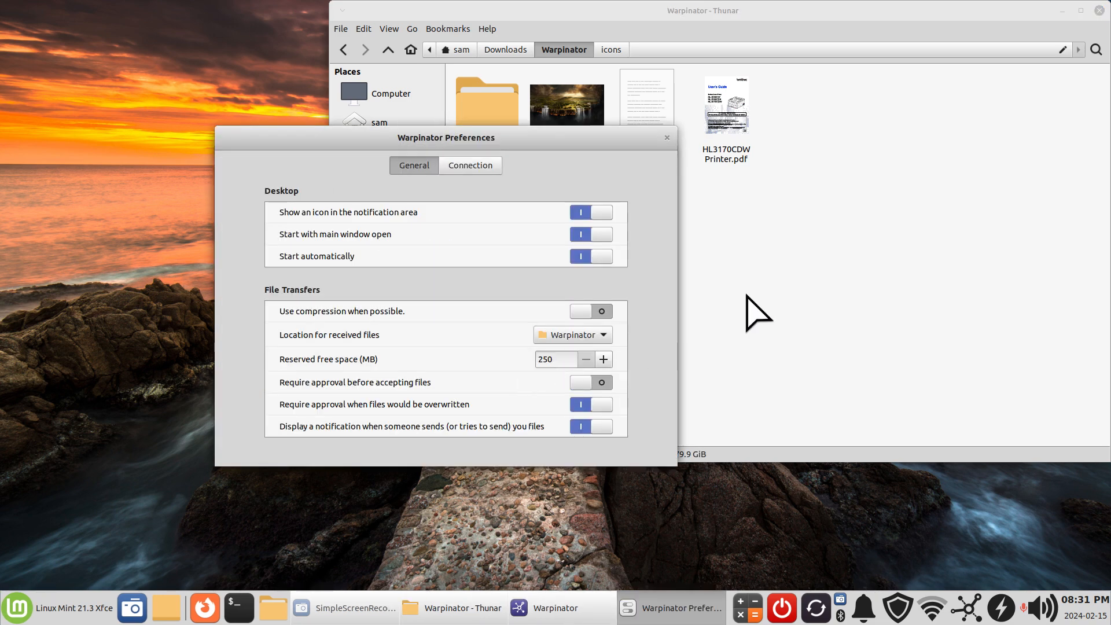
pyautogui.click(718, 324)
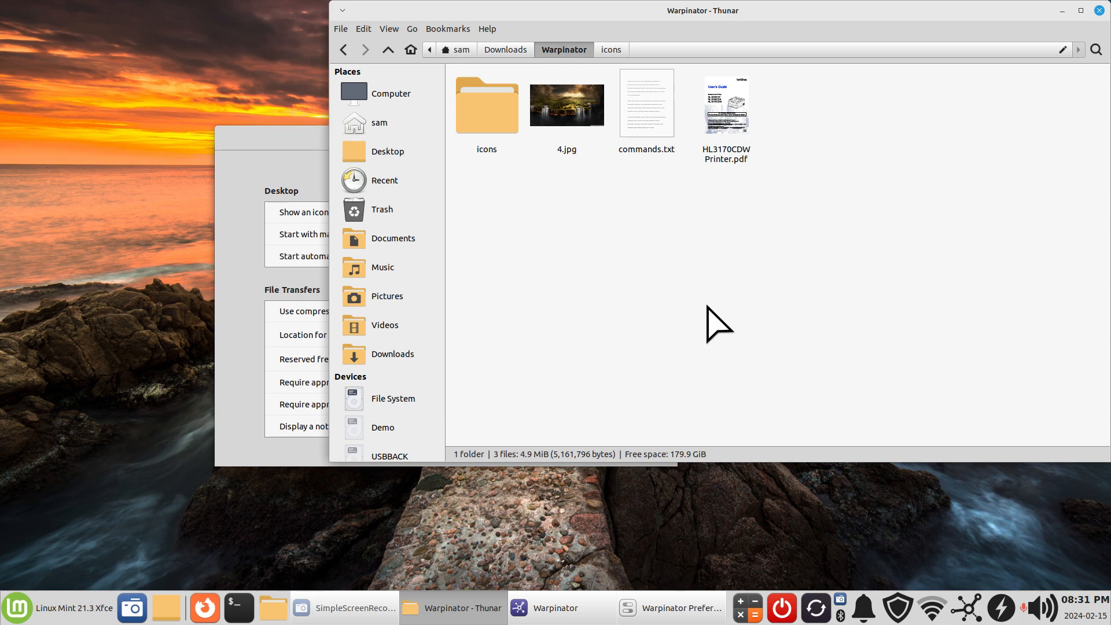
pyautogui.click(1098, 9)
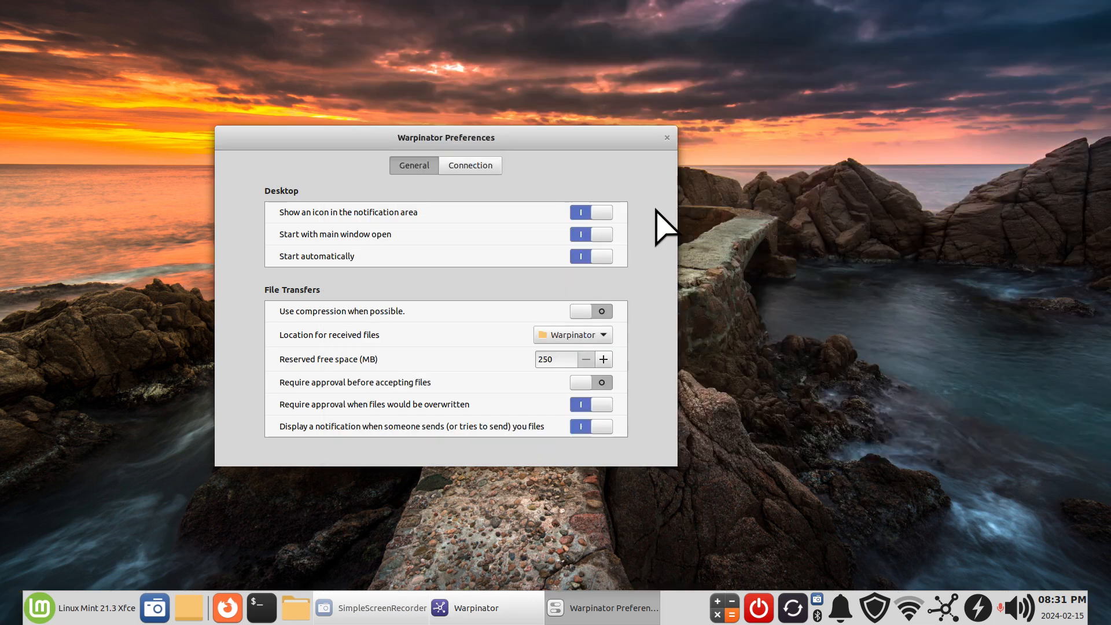
pyautogui.click(667, 138)
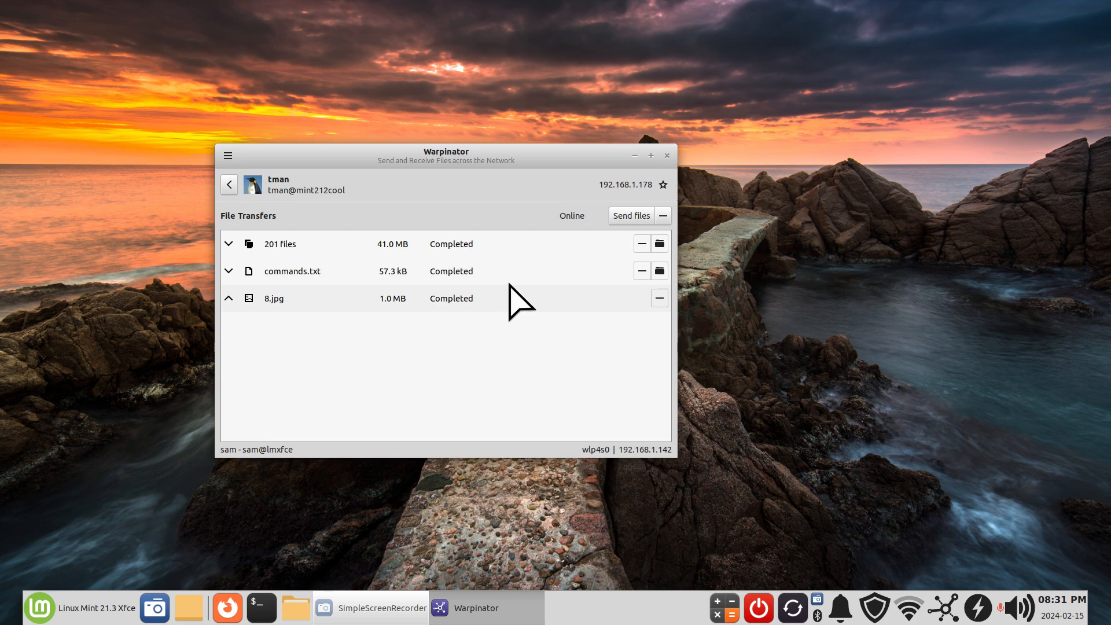
# - View the transfer pages of the mint212cool and tmint21 computers in turn, ending on the device list
pyautogui.click(226, 182)
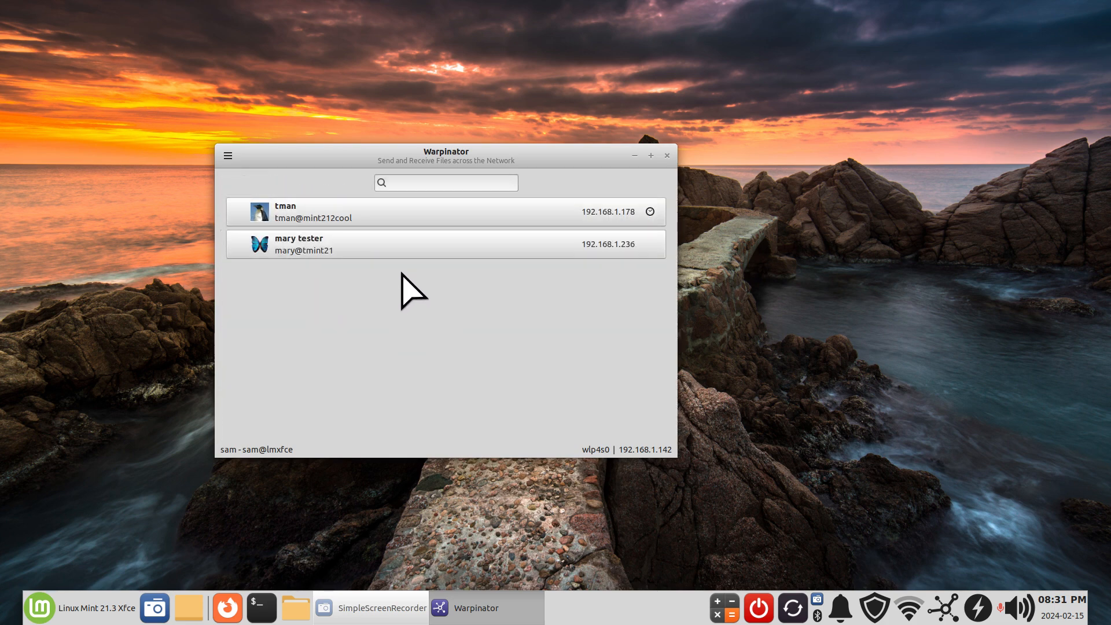
pyautogui.click(366, 211)
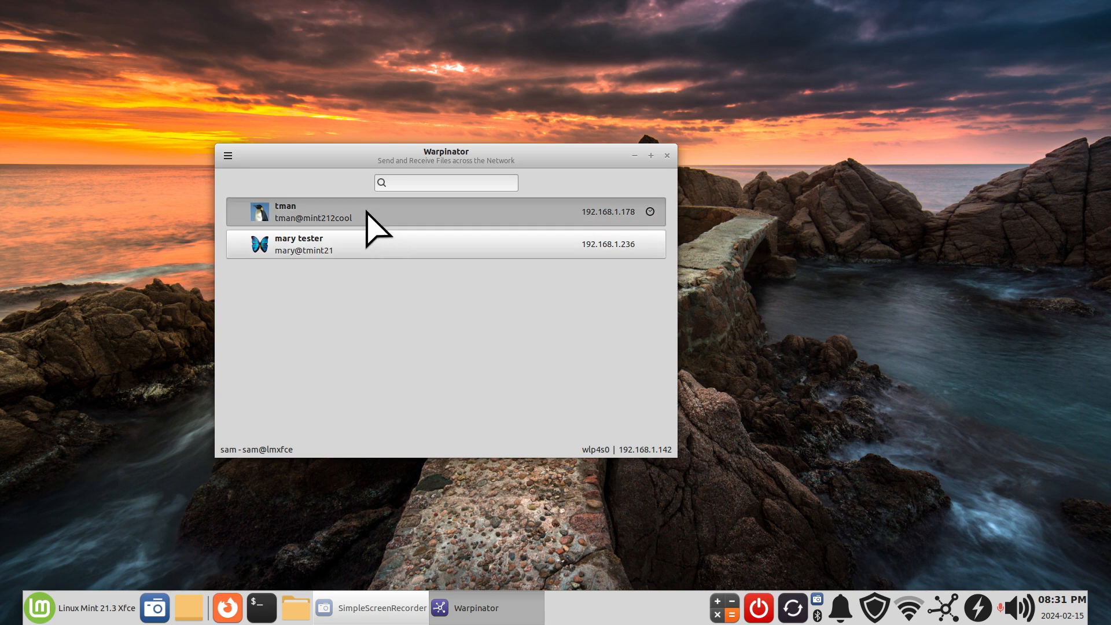
pyautogui.click(235, 185)
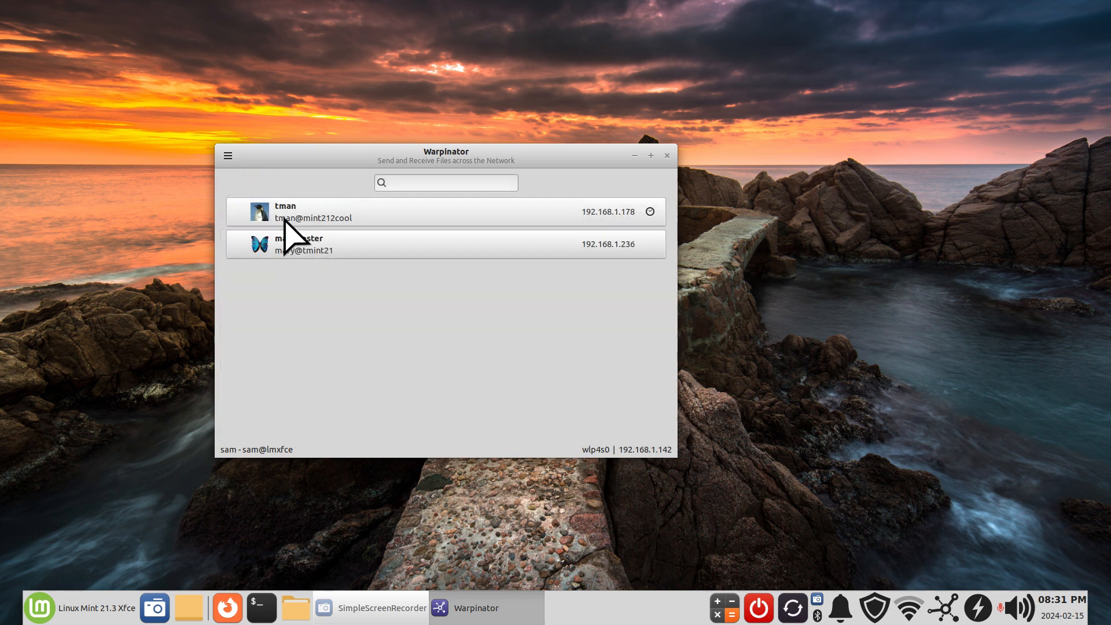
pyautogui.click(303, 242)
pyautogui.click(229, 185)
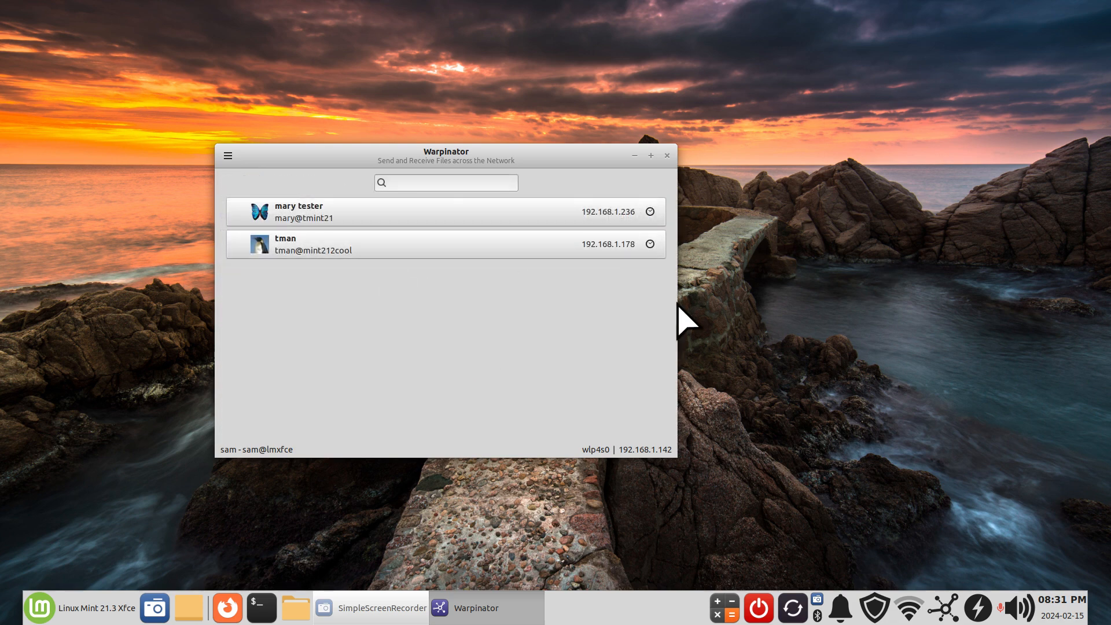
pyautogui.click(384, 217)
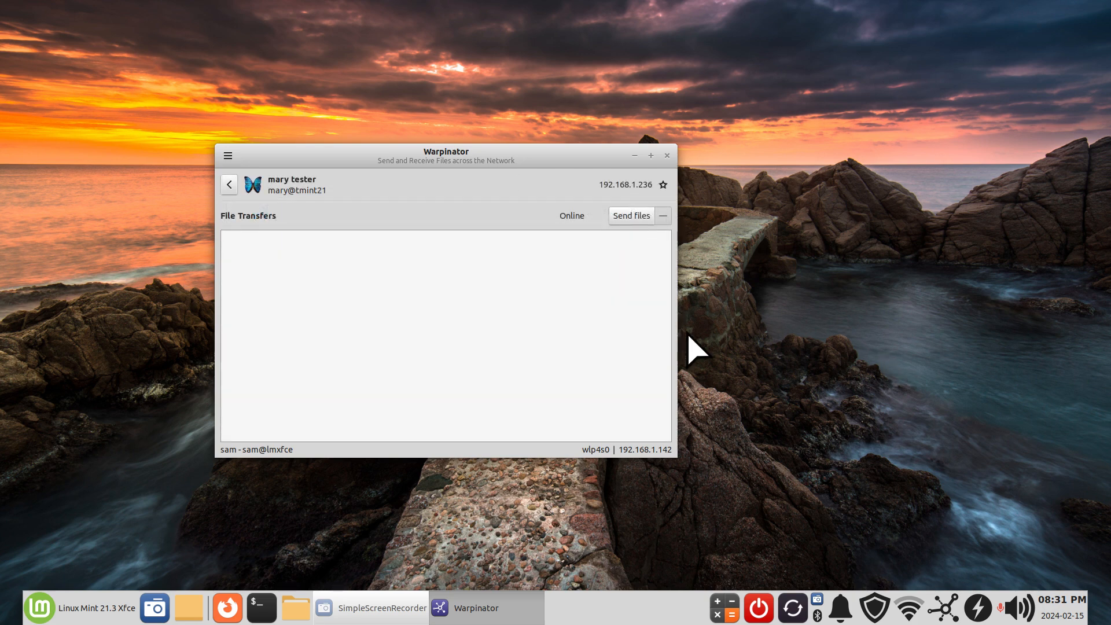
pyautogui.click(229, 185)
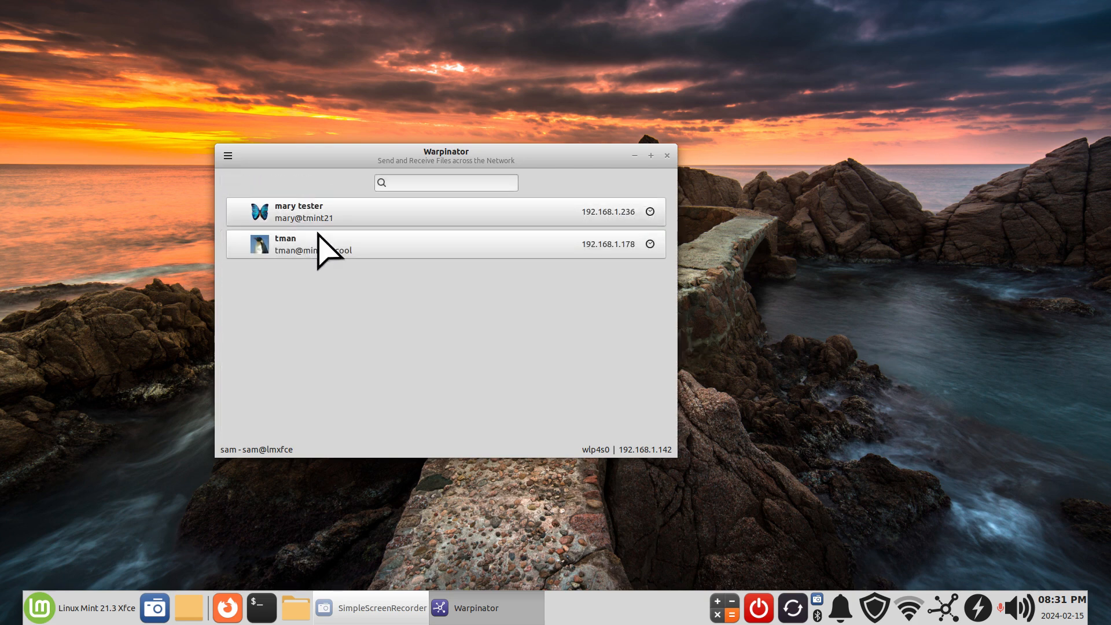
# - Remove the 8.jpg, commands.txt and 201-file entries from mint212cool's transfer list, return to the device list, and close Warpinator
pyautogui.click(321, 246)
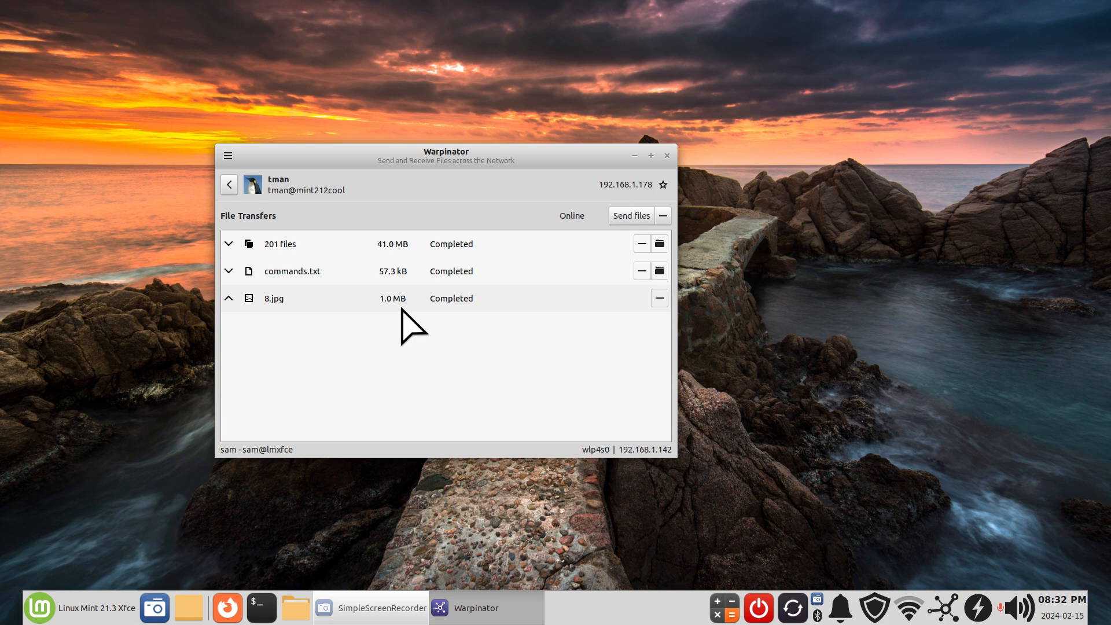
pyautogui.click(661, 299)
pyautogui.click(642, 271)
pyautogui.click(642, 243)
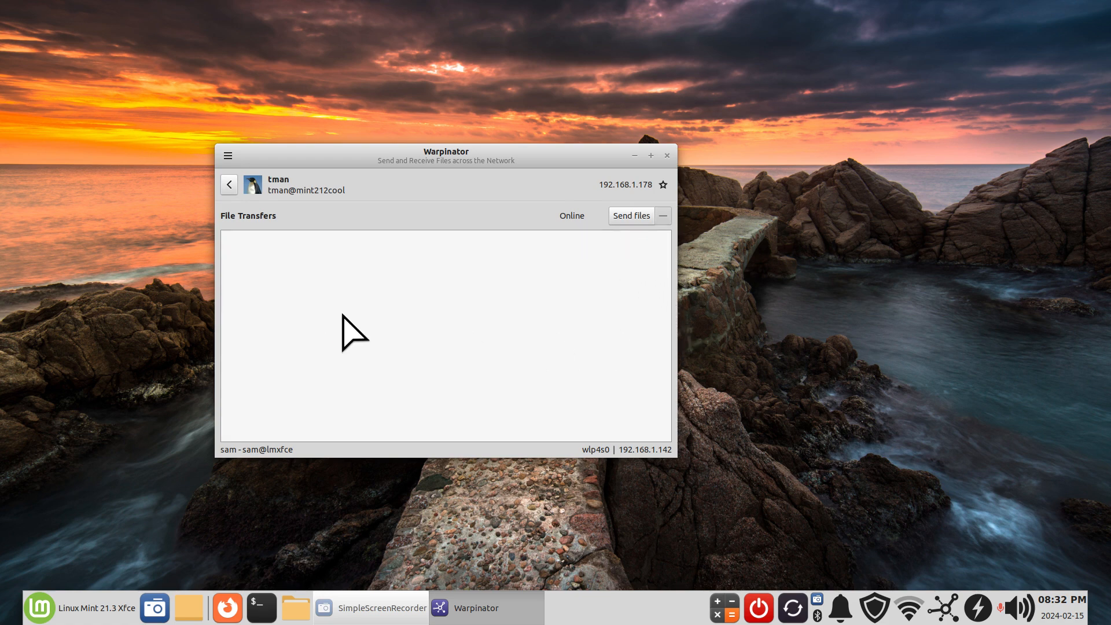
pyautogui.click(229, 184)
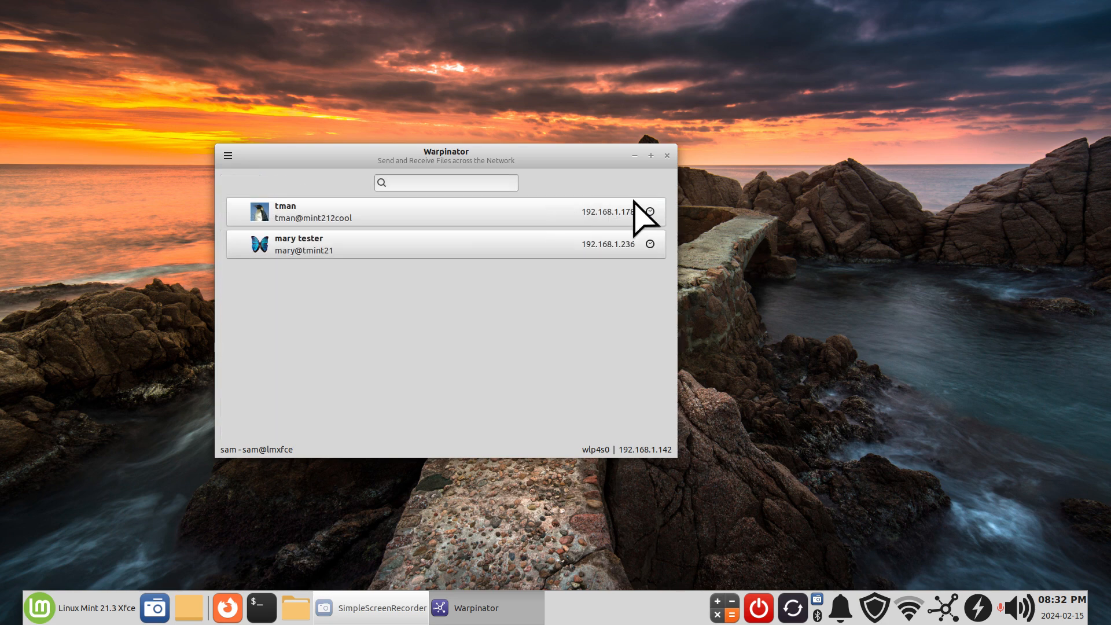
pyautogui.click(666, 155)
# - In the Warpinator folder inside Downloads, select 4.jpg, commands.txt and the printer PDF to show the available file actions, and close the file manager
pyautogui.click(296, 605)
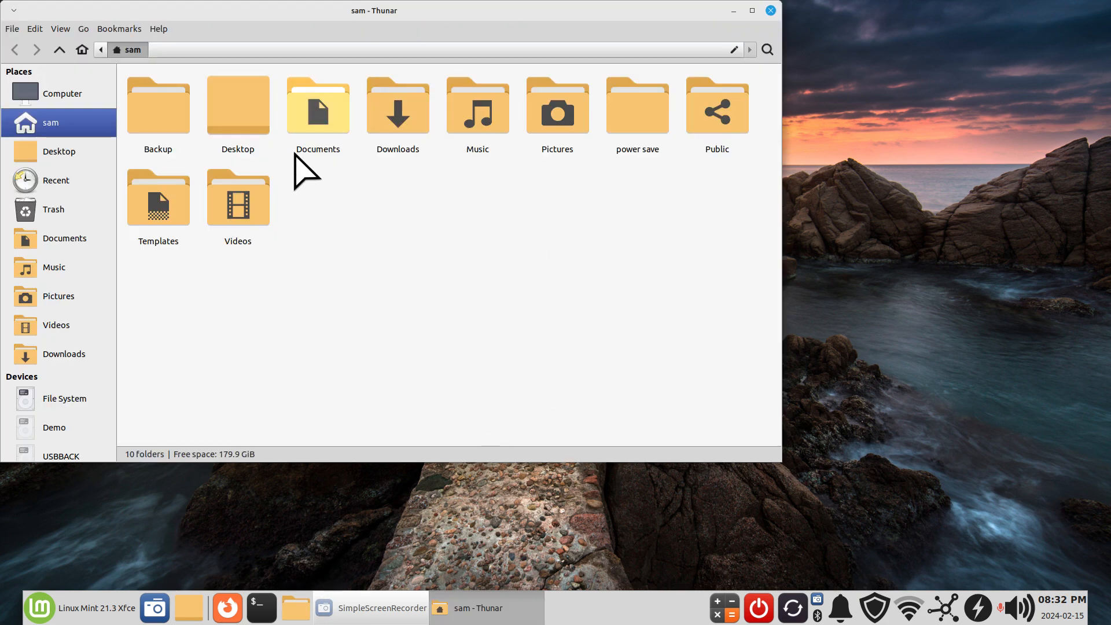
pyautogui.click(74, 363)
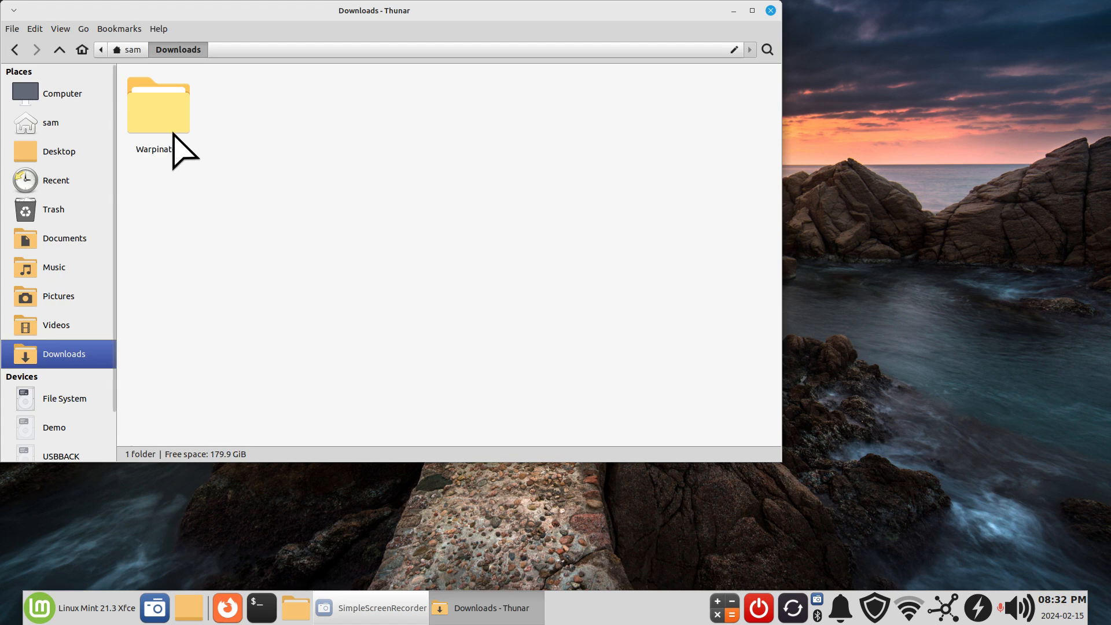
pyautogui.doubleClick(175, 135)
pyautogui.moveTo(517, 94); pyautogui.dragTo(256, 169)
pyautogui.rightClick(255, 122)
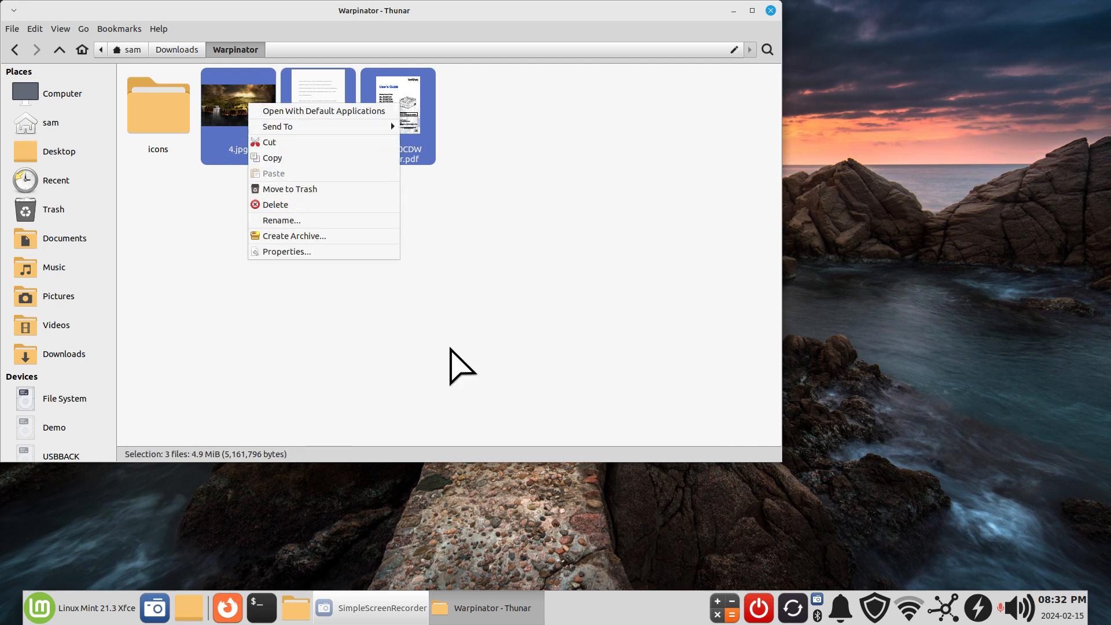
pyautogui.click(499, 359)
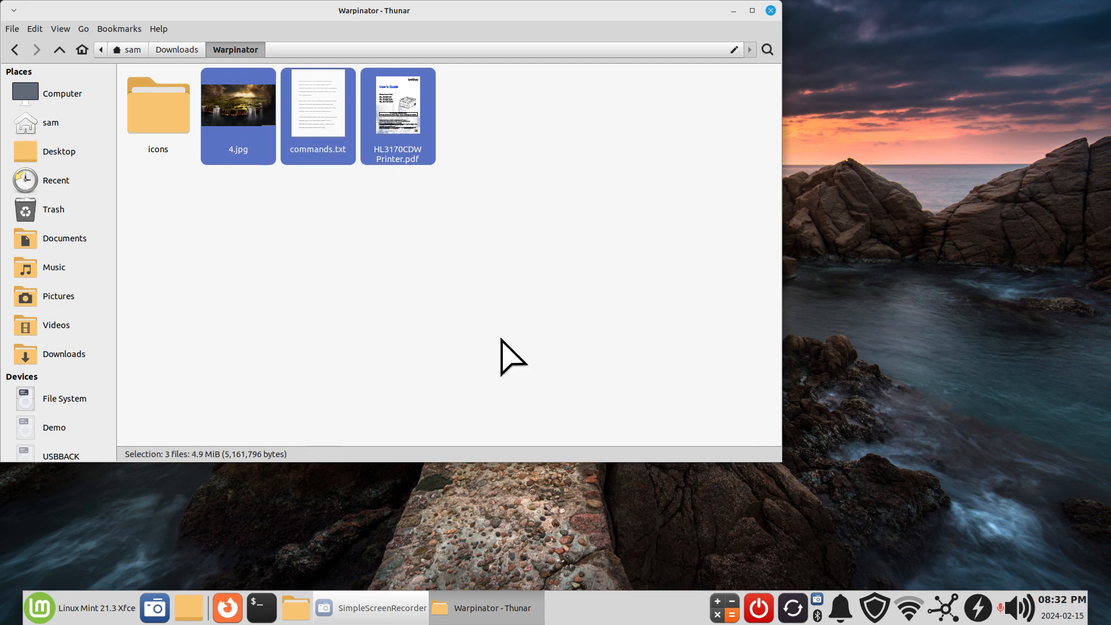
pyautogui.click(770, 11)
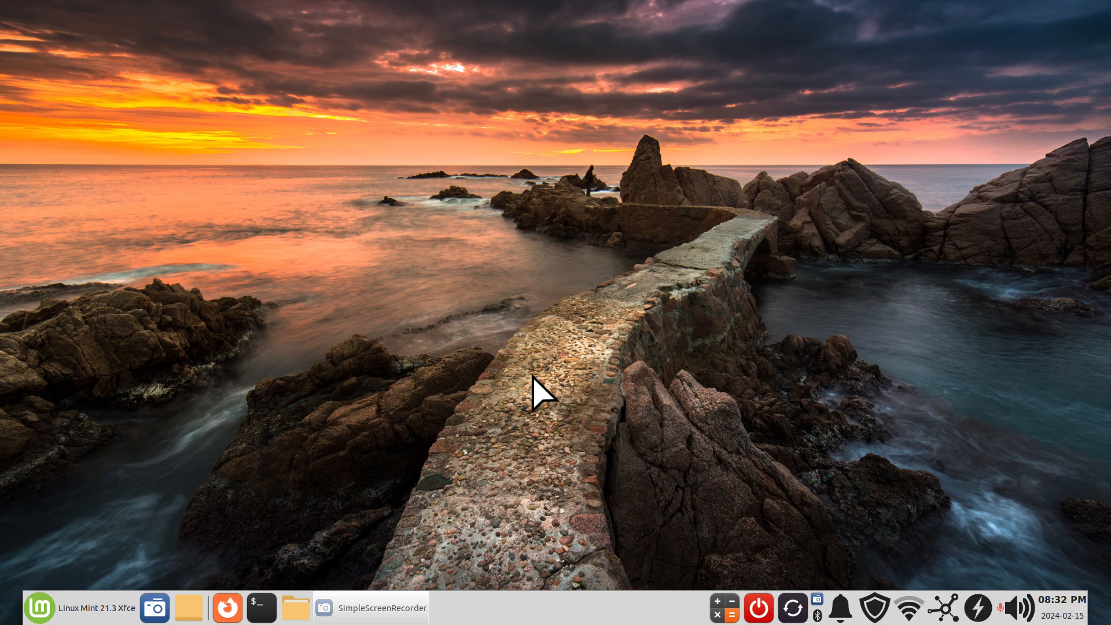
# - Reopen Warpinator's general preferences, check the Warpinator folder's location in Downloads, and close the file manager
pyautogui.click(941, 604)
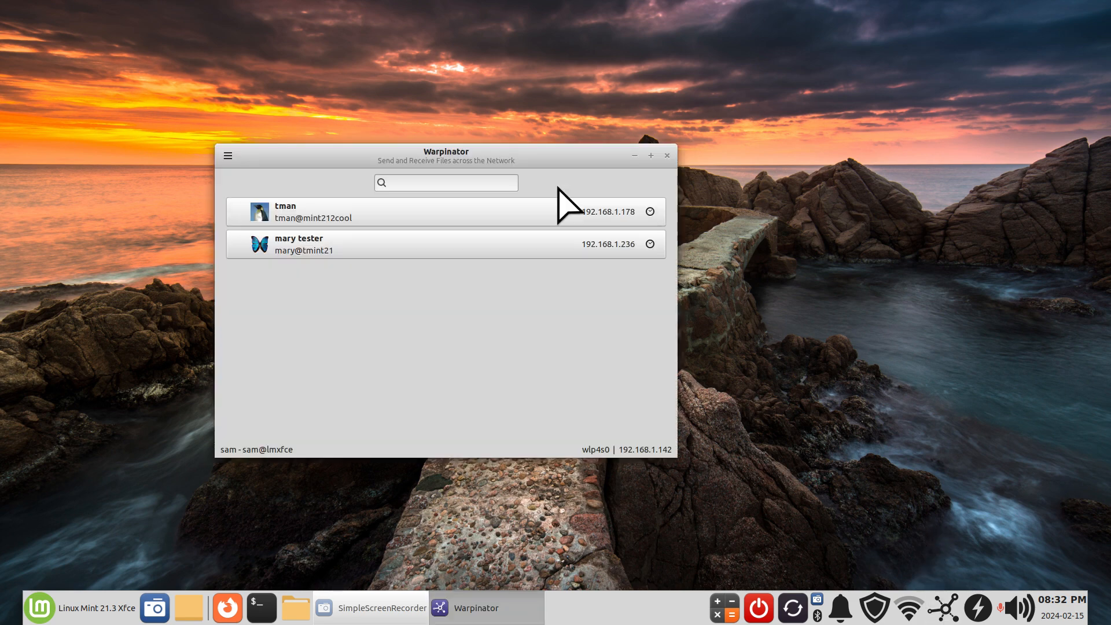
pyautogui.click(228, 156)
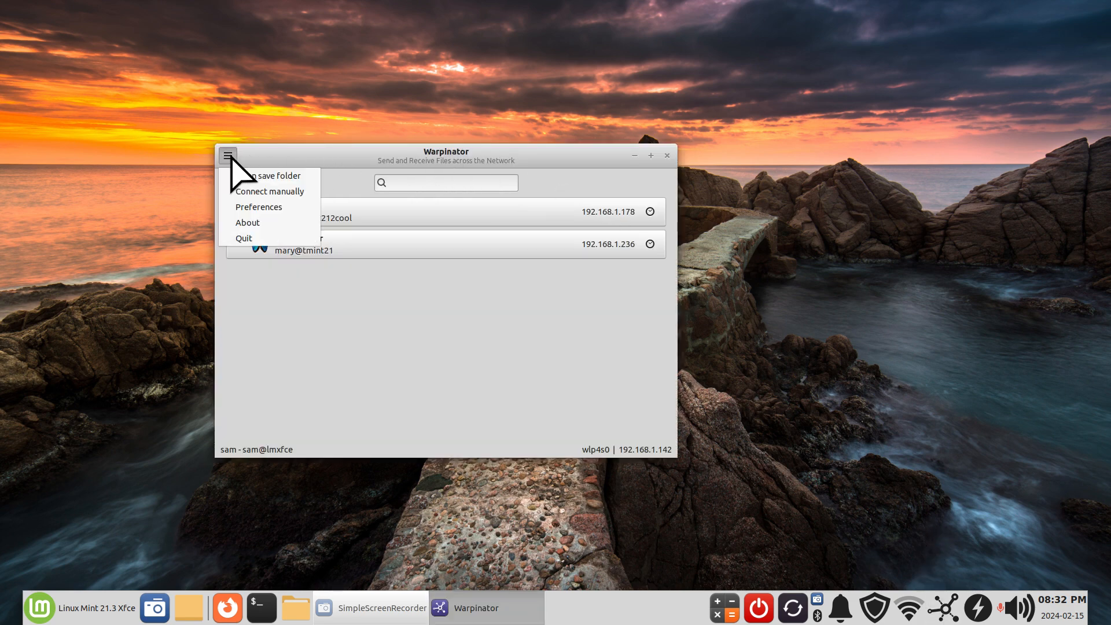
pyautogui.click(255, 207)
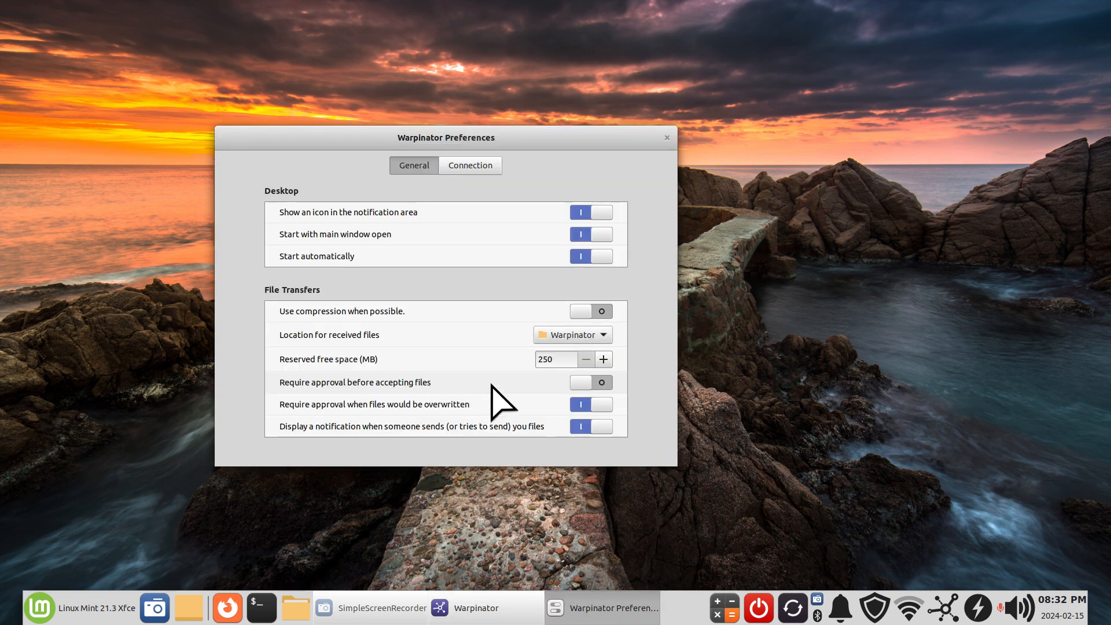
pyautogui.click(294, 606)
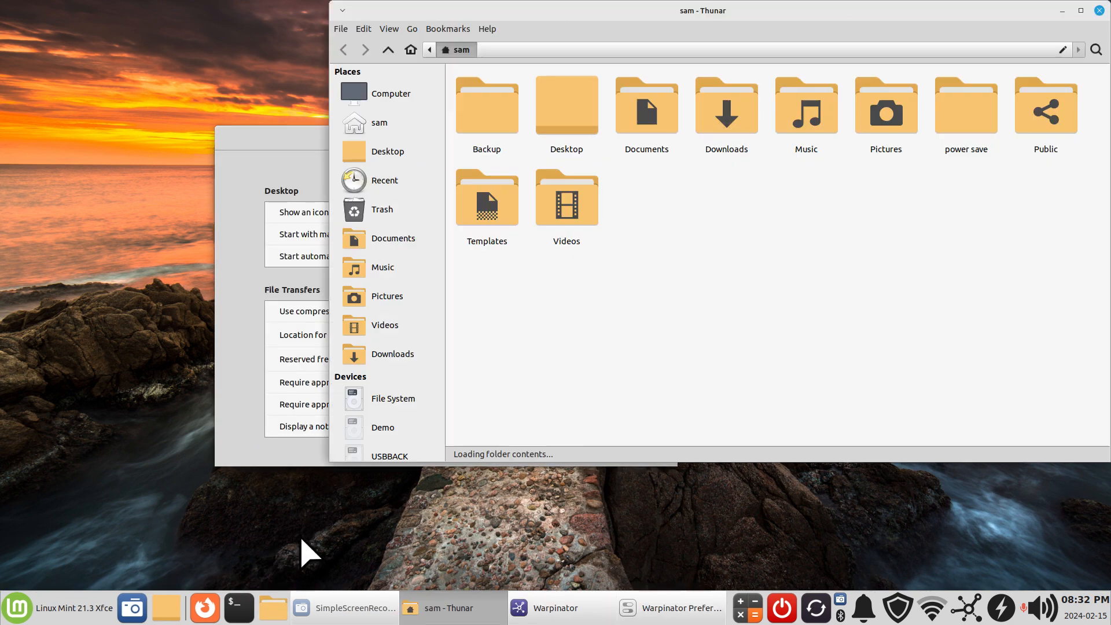
pyautogui.click(431, 351)
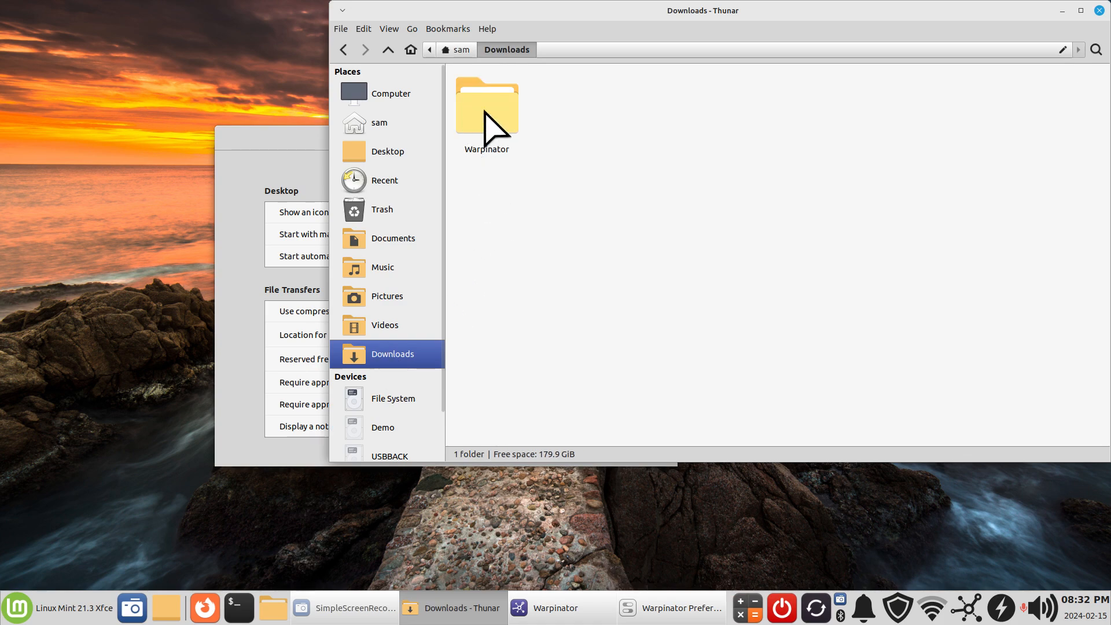
pyautogui.click(1098, 11)
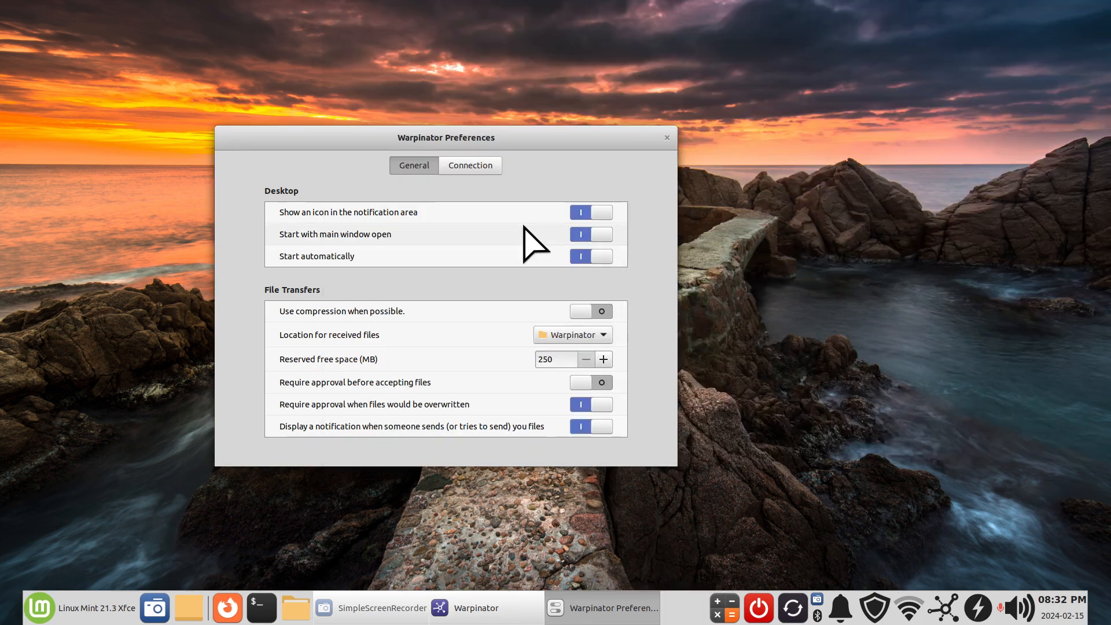
# - Show Warpinator's connection preferences and highlight the group code that all computers must share
pyautogui.click(468, 168)
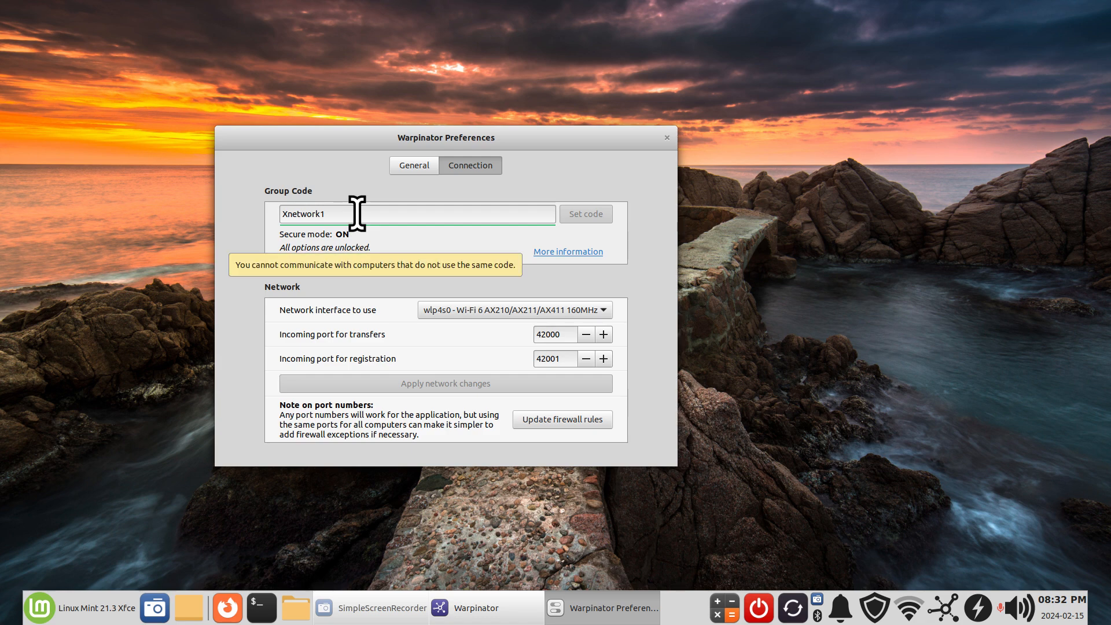
pyautogui.moveTo(359, 215); pyautogui.dragTo(225, 226)
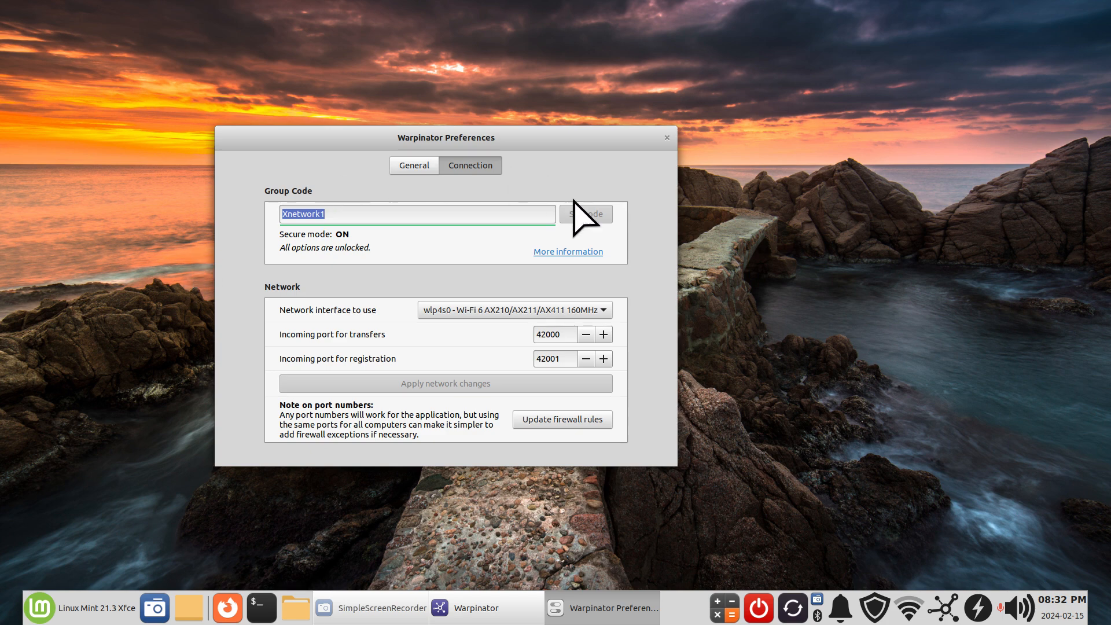
# - Show the available network interface choices and keep the wlp4s0 Wi-Fi 6 adapter selected
pyautogui.click(506, 313)
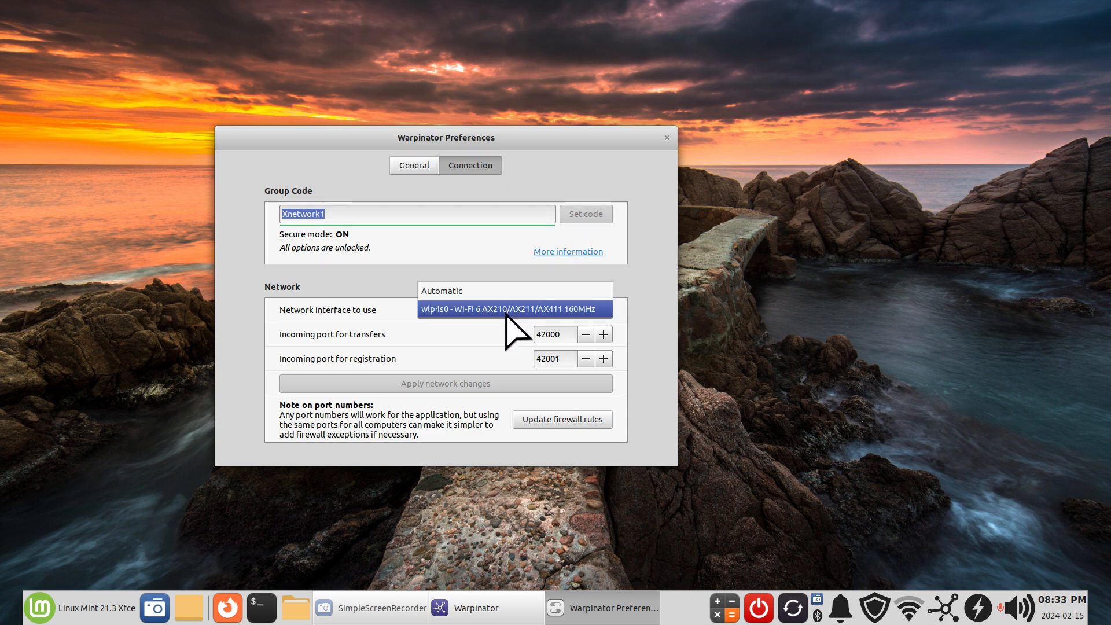
pyautogui.click(506, 311)
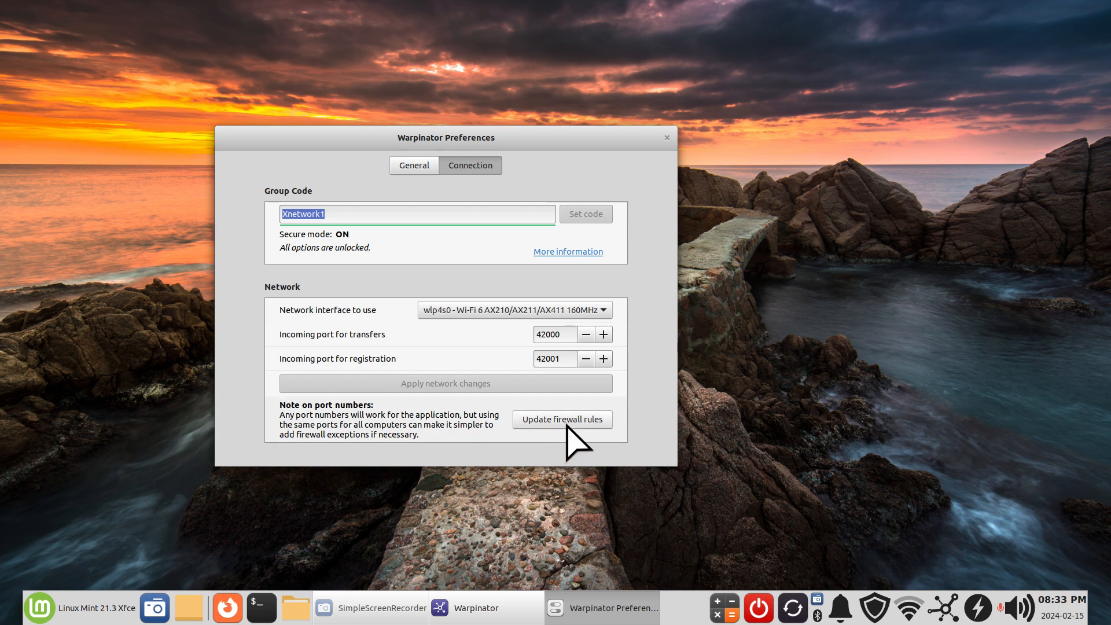
# - Open Firewall Configuration from the system settings and authenticate with the account password
pyautogui.click(118, 606)
pyautogui.click(356, 97)
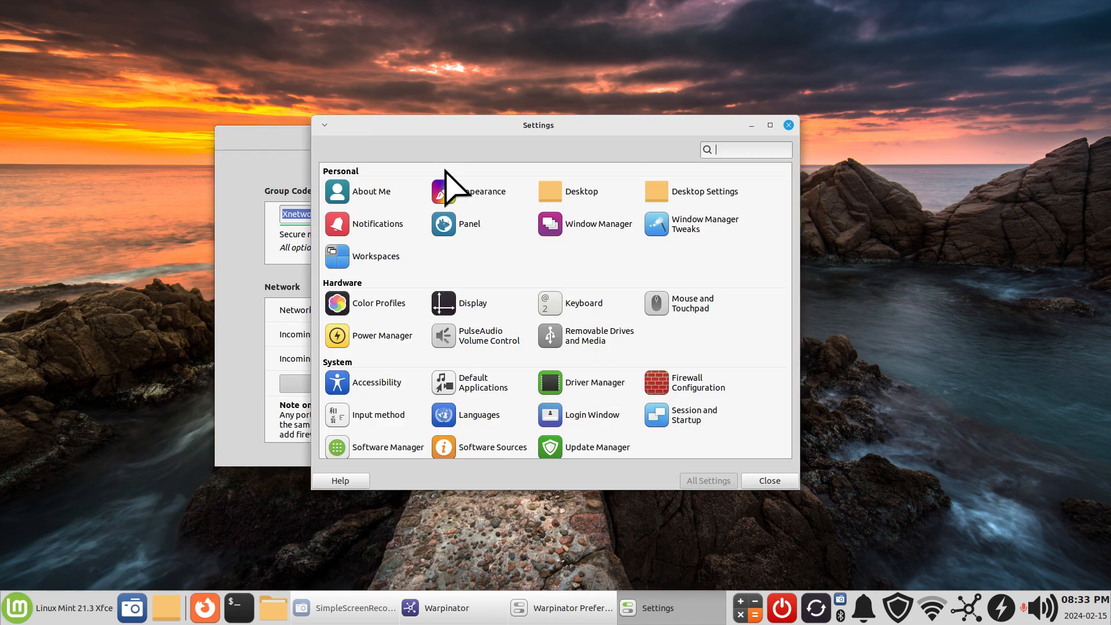
pyautogui.scroll(-1, 502, 328)
pyautogui.click(666, 353)
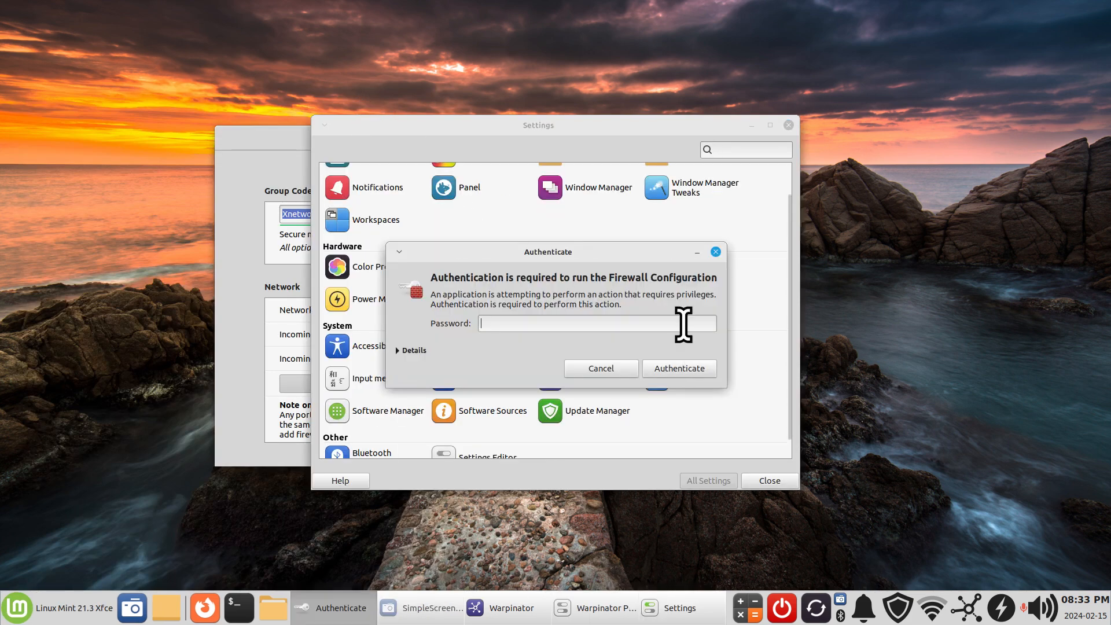
pyautogui.write('•••••')
pyautogui.press('Return')
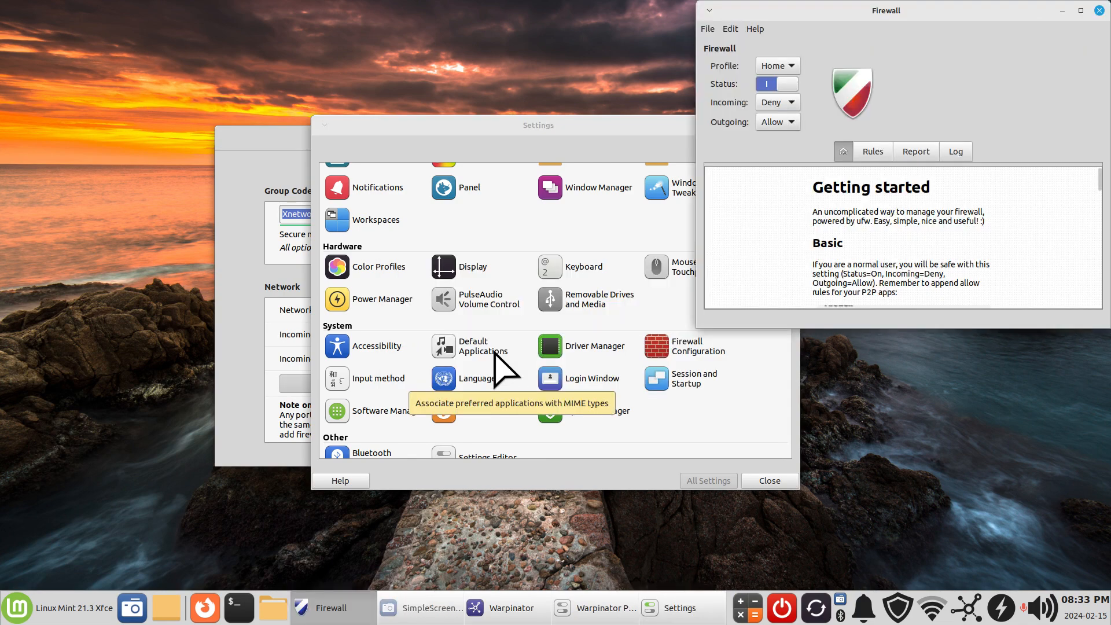
# - Switch the firewall off and back on, examine the Warpinator entries in its rules list, and close the firewall and system settings
pyautogui.moveTo(752, 8); pyautogui.dragTo(393, 66)
pyautogui.click(408, 140)
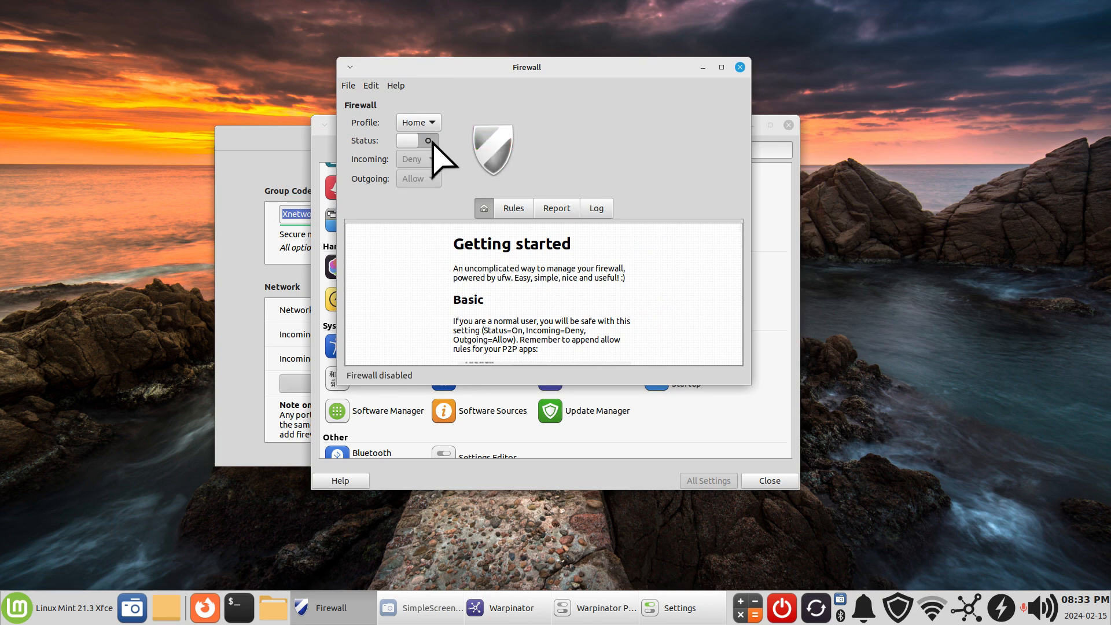
pyautogui.click(510, 208)
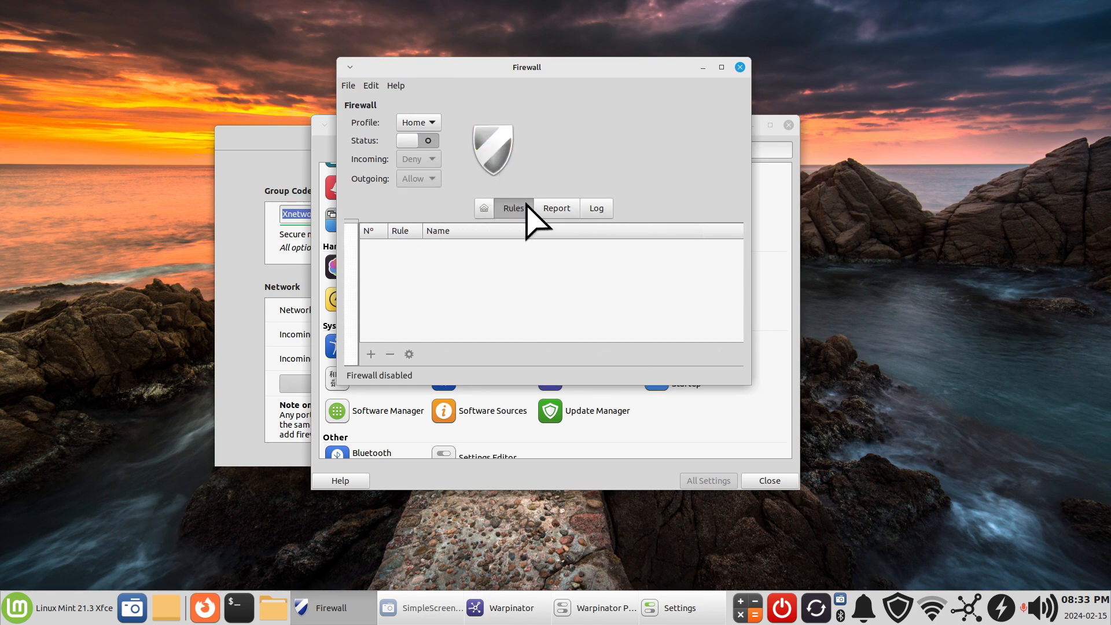
pyautogui.click(428, 140)
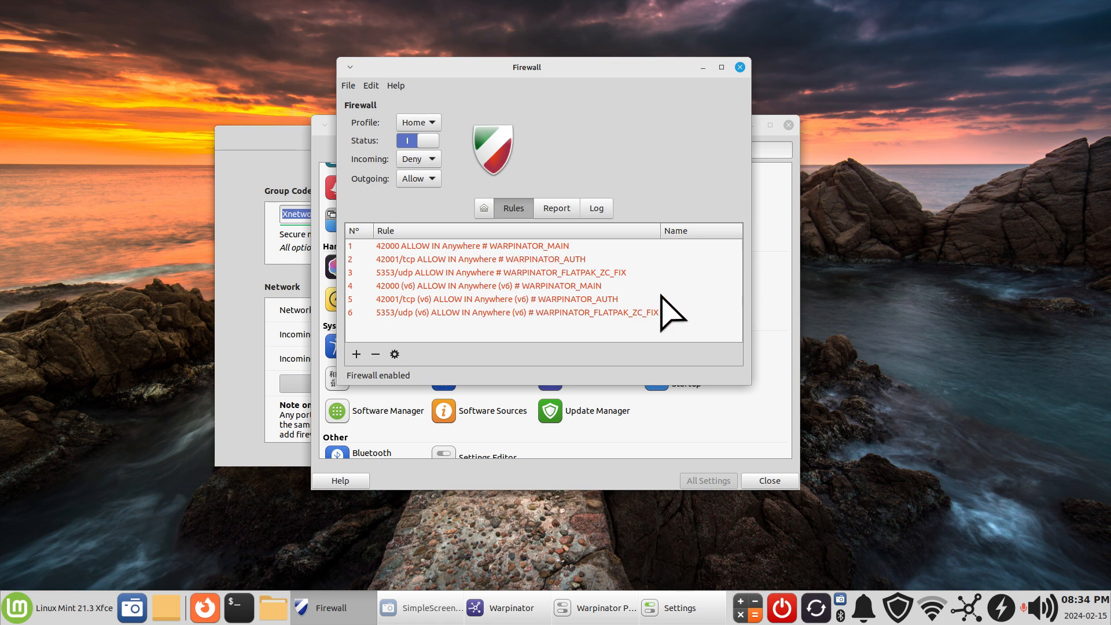
pyautogui.click(740, 67)
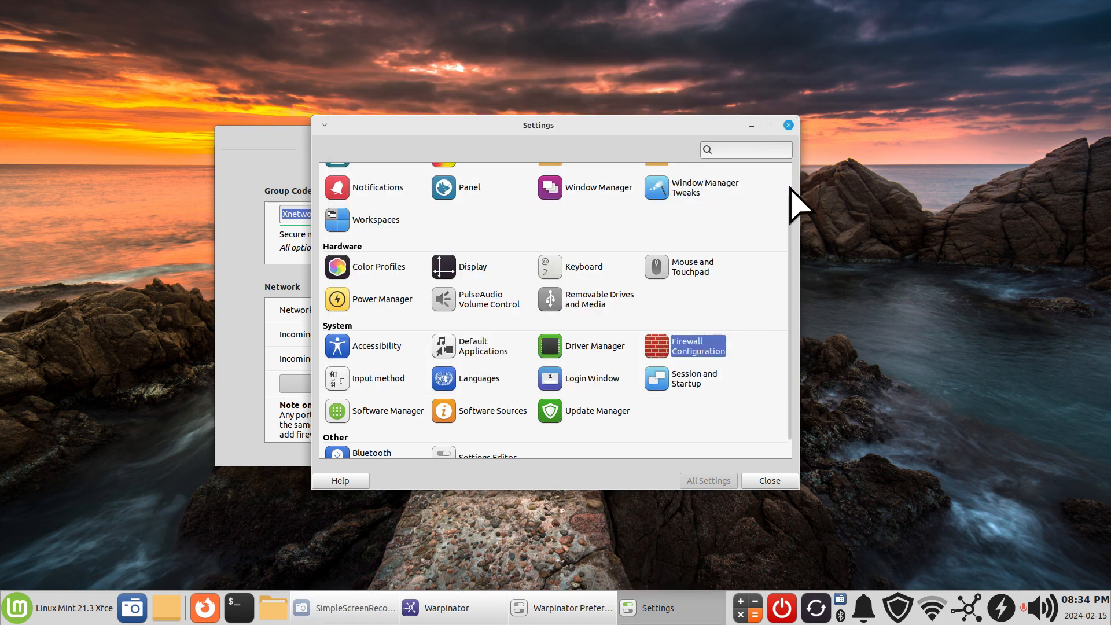
pyautogui.click(788, 125)
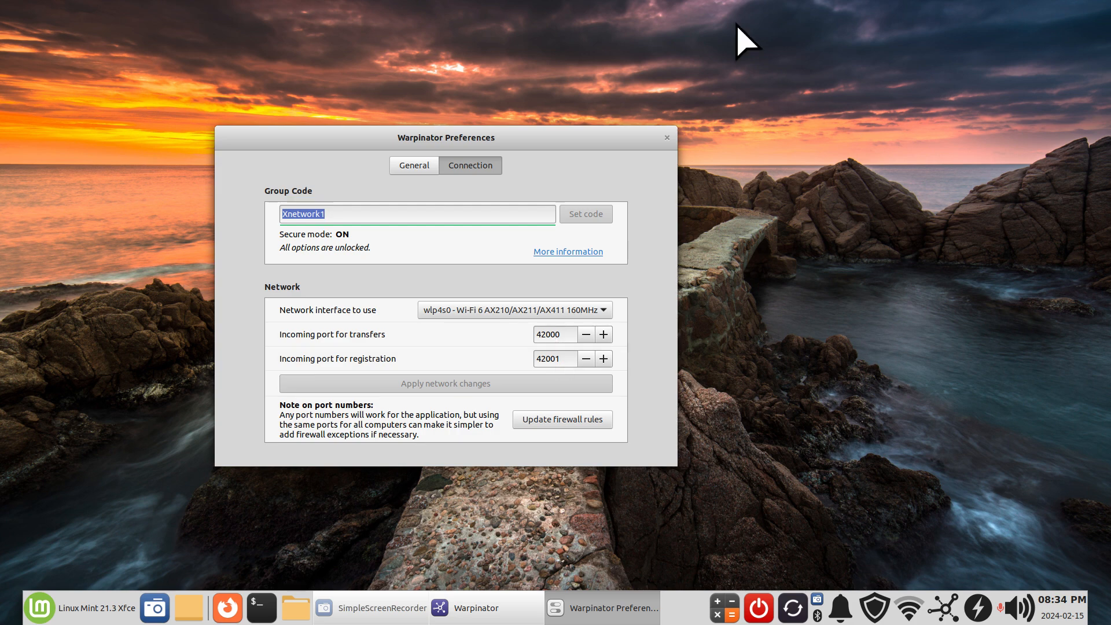
# - Review Warpinator's general preferences, keep the Warpinator folder as the location for received files, and close the preferences
pyautogui.click(414, 166)
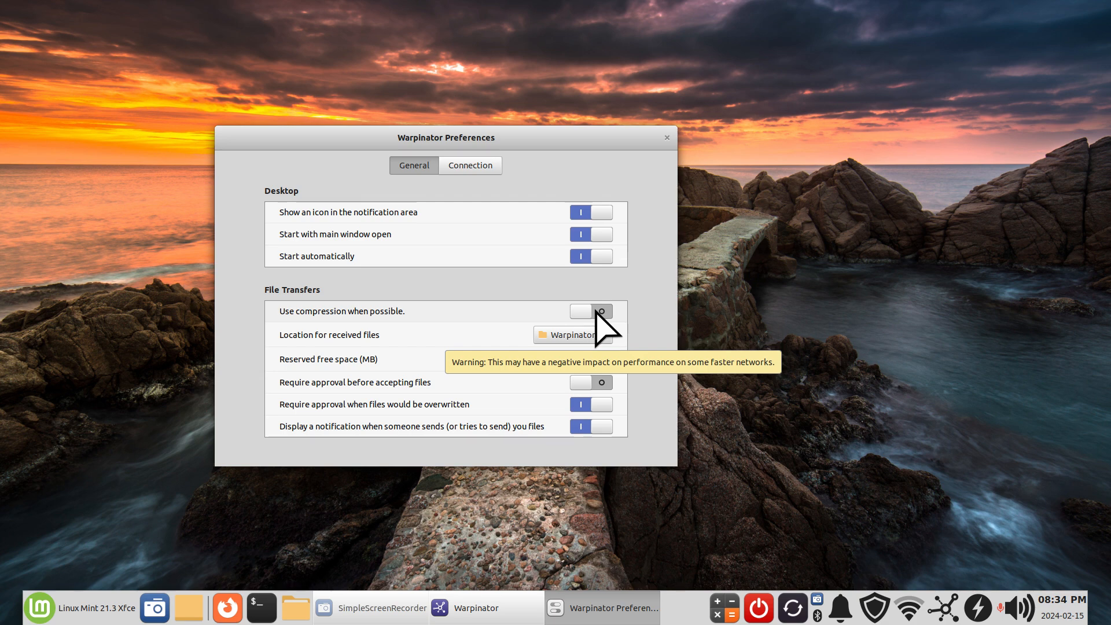
pyautogui.click(565, 337)
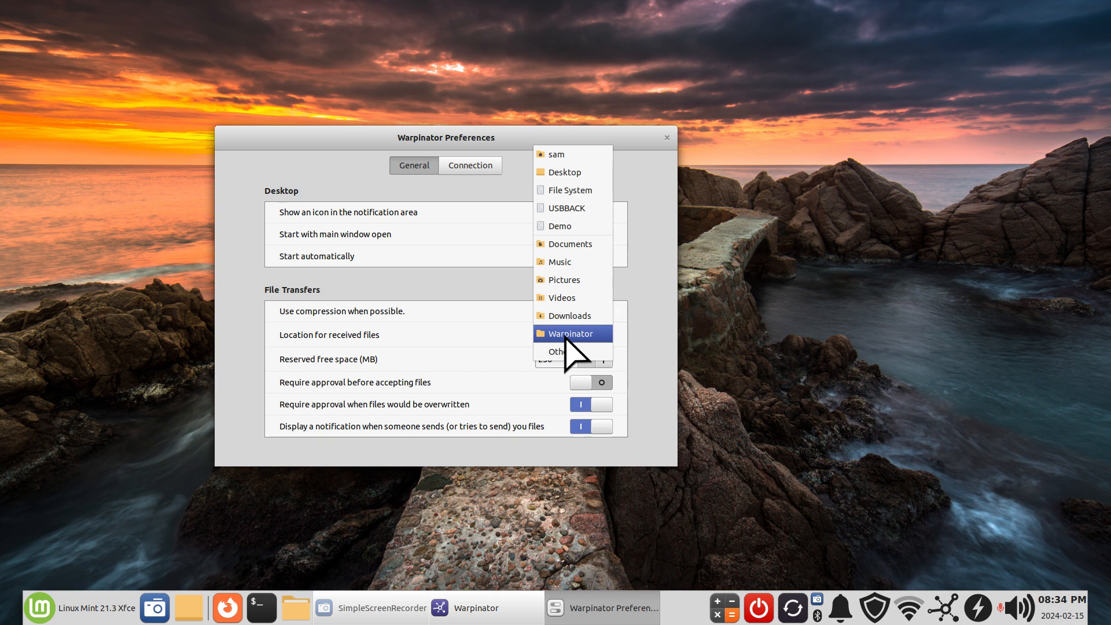
pyautogui.click(566, 334)
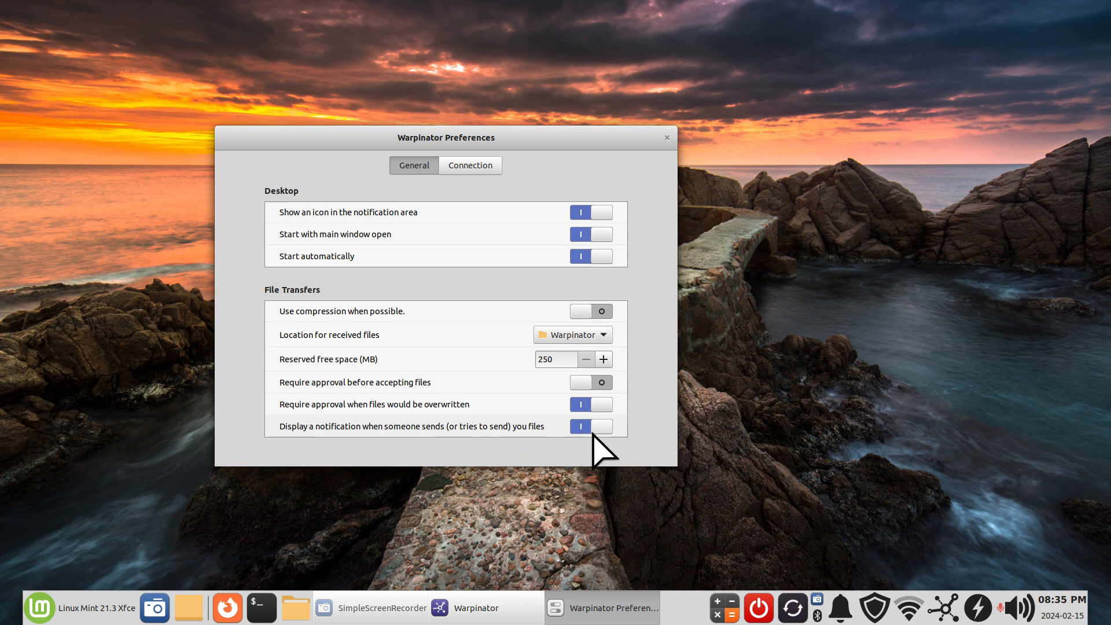
pyautogui.click(667, 138)
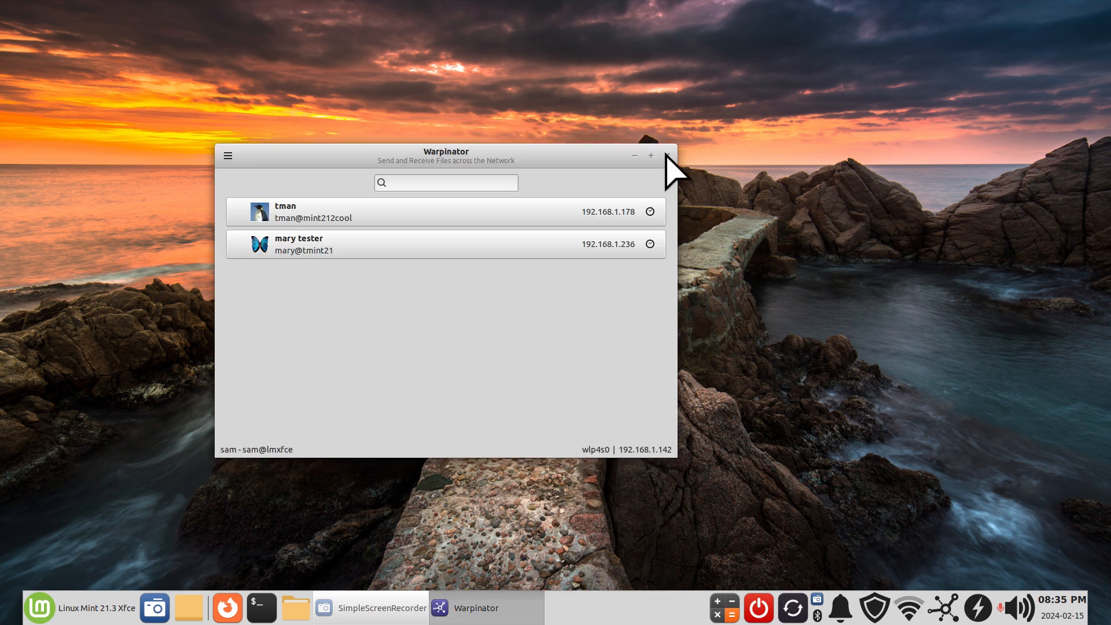